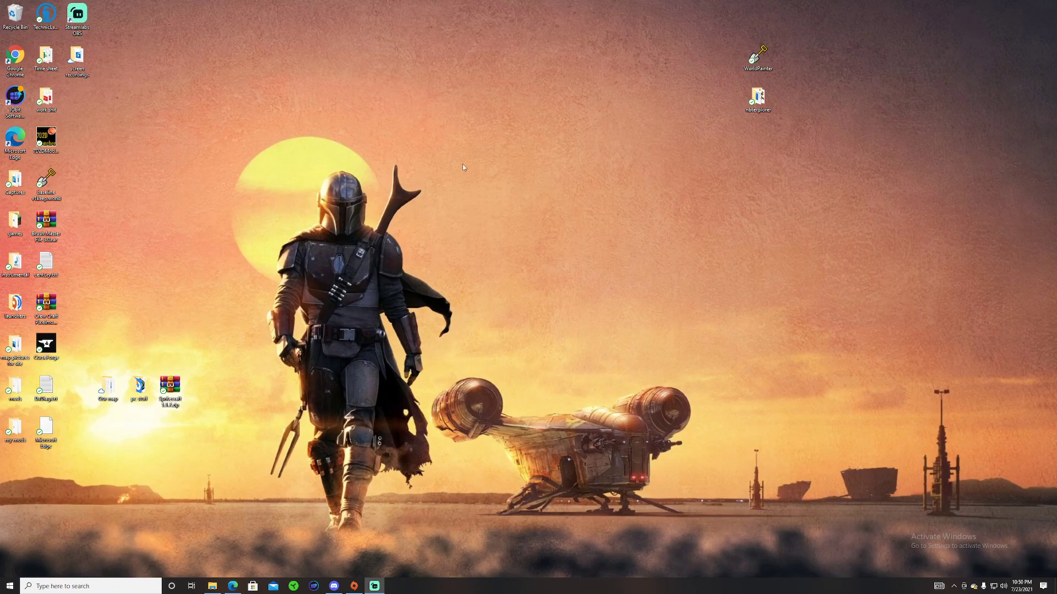
left_click_drag(198, 93, 190, 127)
left_click_drag(208, 90, 476, 558)
left_click_drag(477, 559, 187, 84)
left_click_drag(187, 84, 501, 567)
Step: Open a new file browser window and go to the %appdata% folder
left_click(212, 586)
left_click(742, 42)
right_click(212, 586)
left_click(216, 460)
left_click_drag(324, 53, 403, 90)
left_click(399, 116)
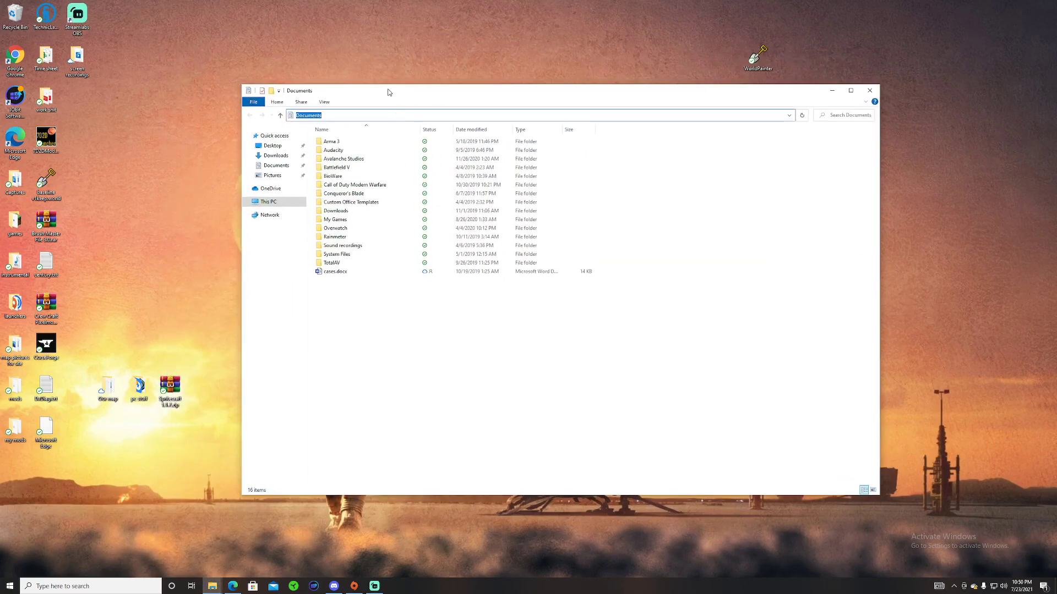
type("%appdata%")
key("Return")
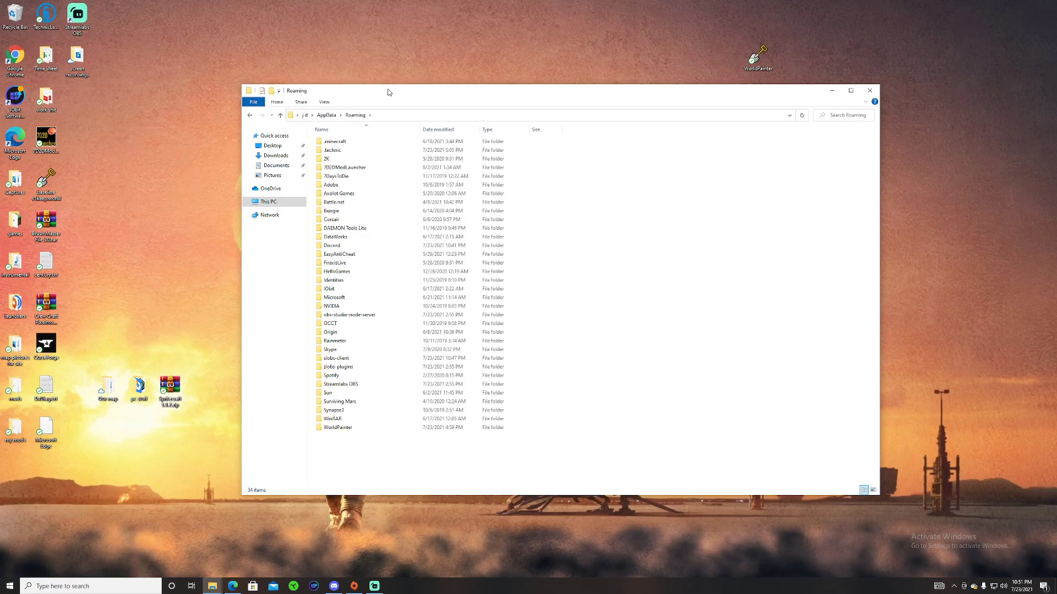
Step: Open the pixelmon-reforged folder inside the modpacks folder of .technic
double_click(357, 152)
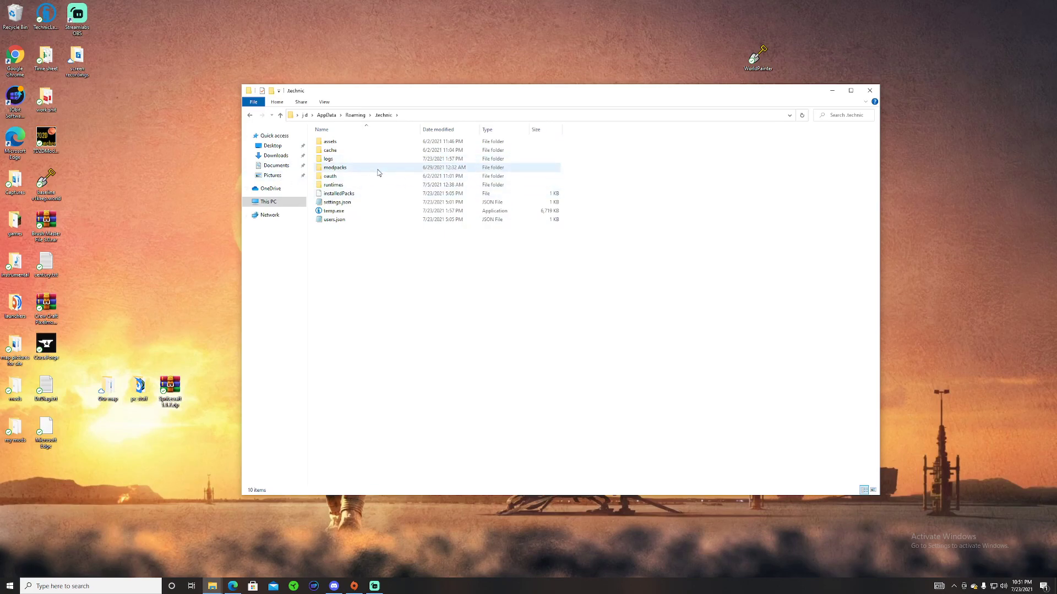
left_click(349, 169)
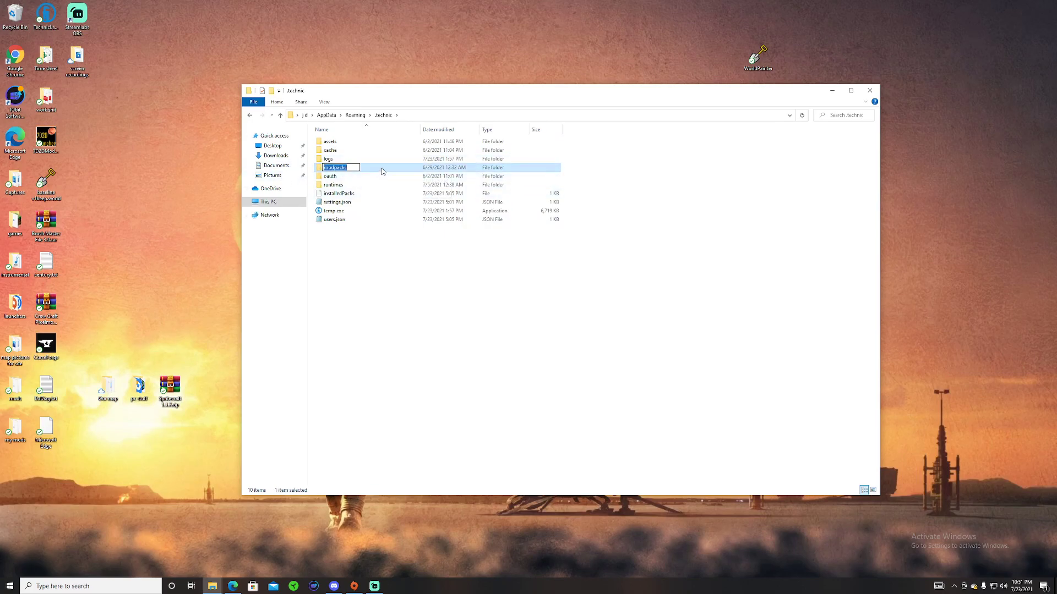
double_click(362, 170)
double_click(384, 145)
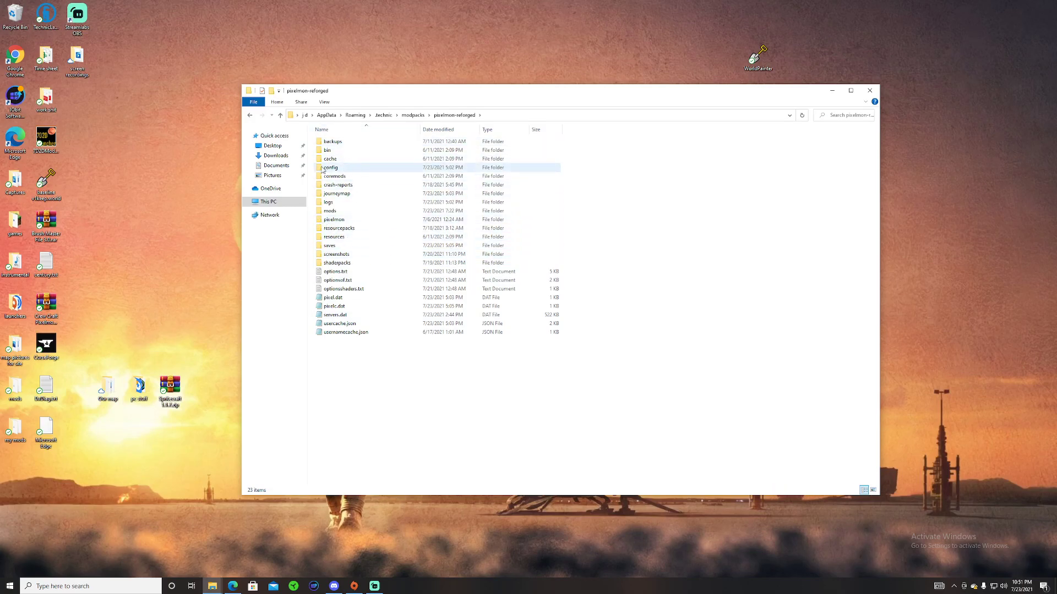
left_click(250, 117)
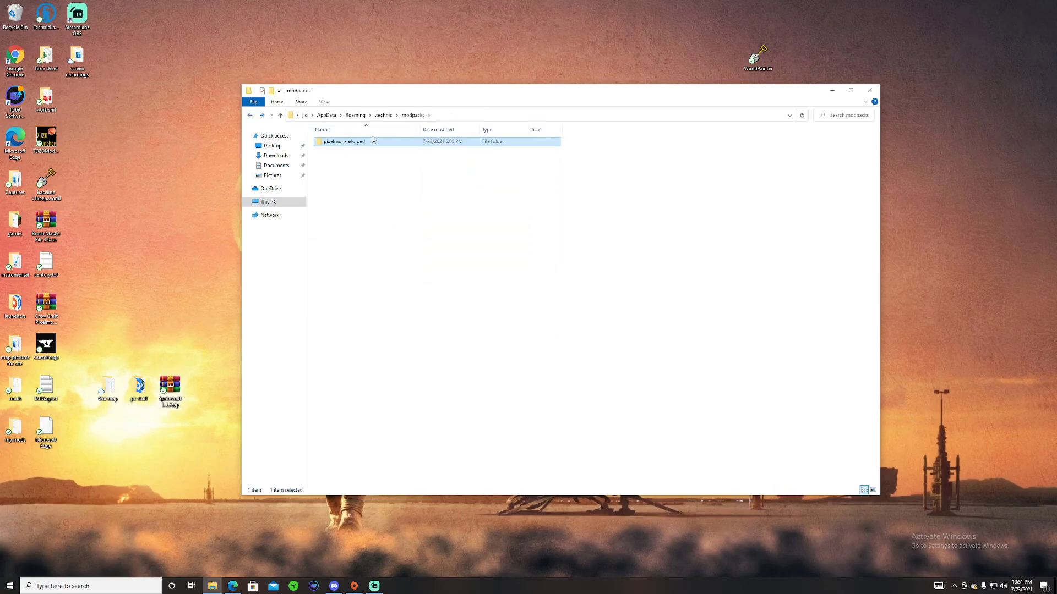
left_click(249, 117)
left_click(262, 118)
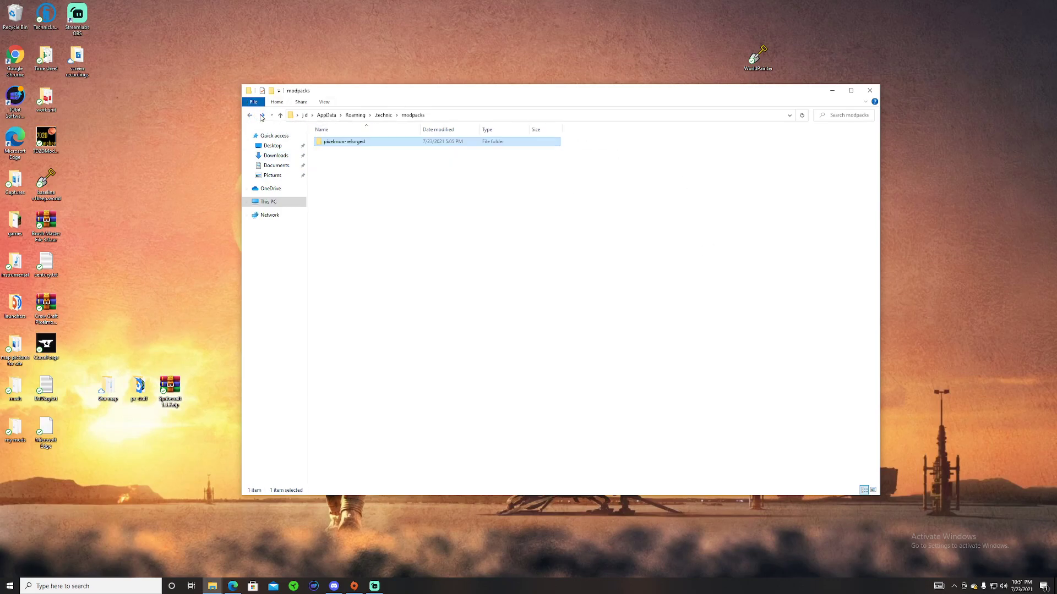
left_click(261, 118)
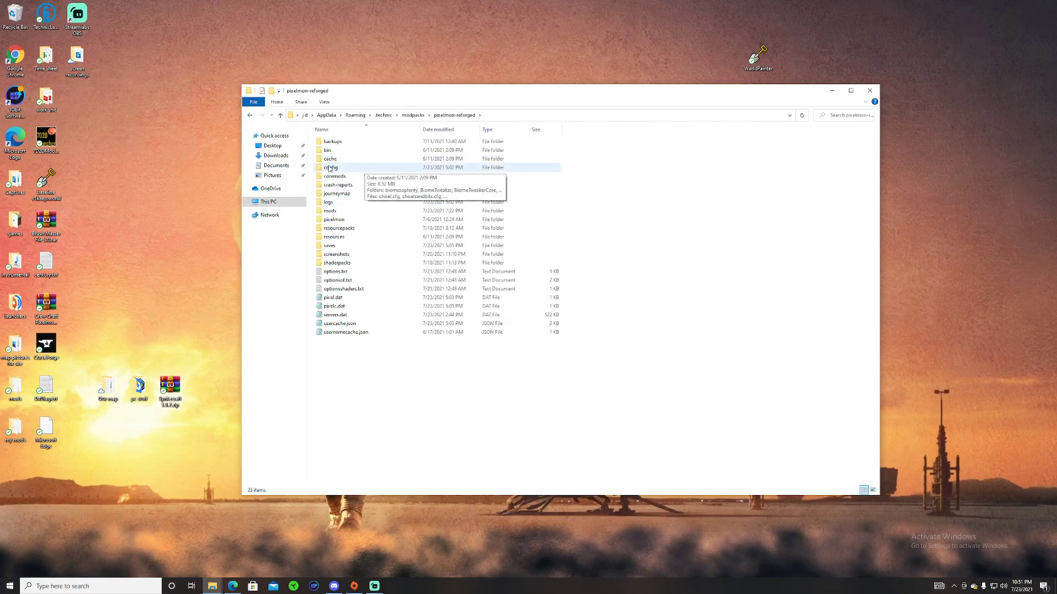
Step: Open biome_ids.json from the modpack's config > biomesoplenty folder
double_click(364, 169)
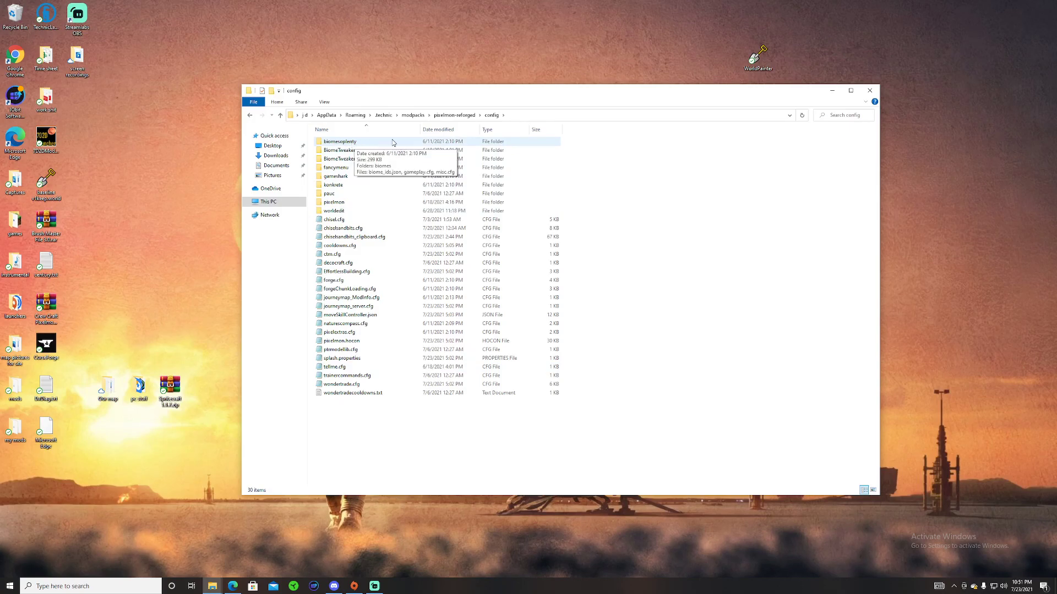
double_click(365, 141)
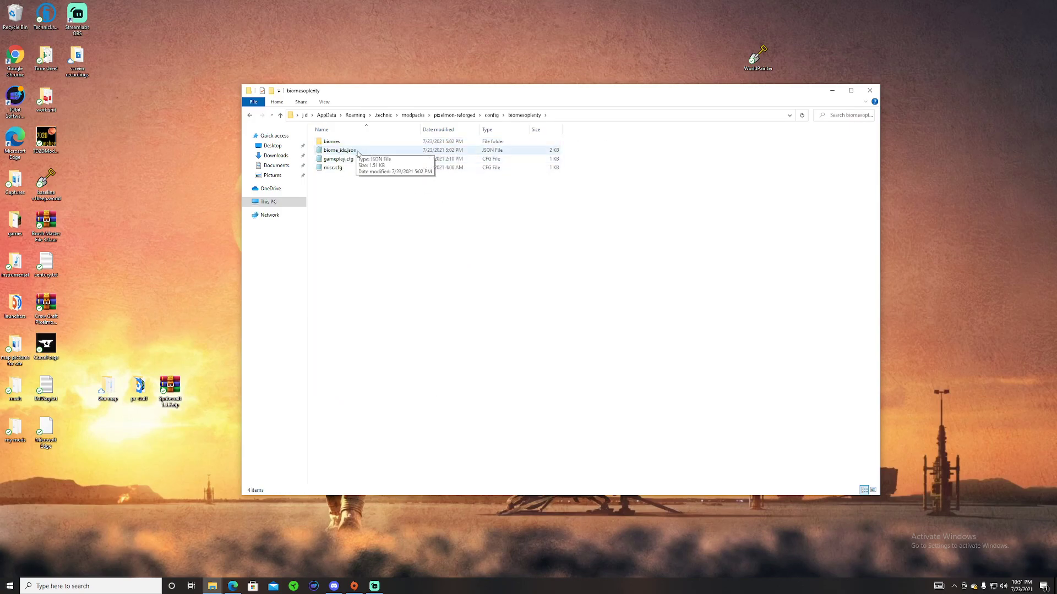
double_click(366, 151)
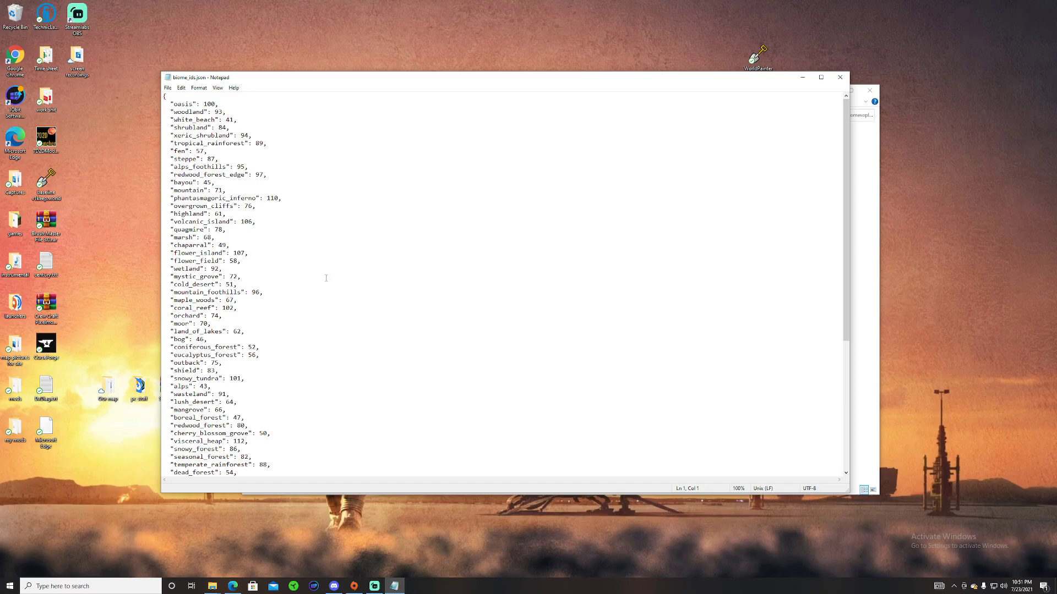
Step: Examine the biome names and ID numbers in biome_ids.json, especially the volcanic_island entry, and close the file
double_click(246, 222)
left_click(273, 212)
left_click_drag(174, 222, 258, 220)
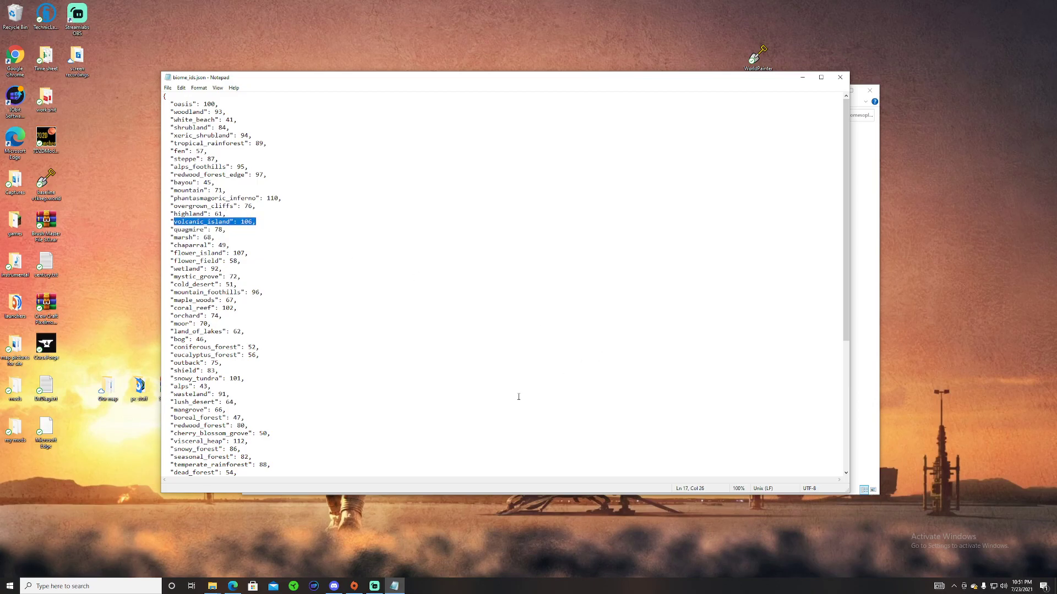
left_click_drag(241, 221, 258, 221)
left_click(301, 226)
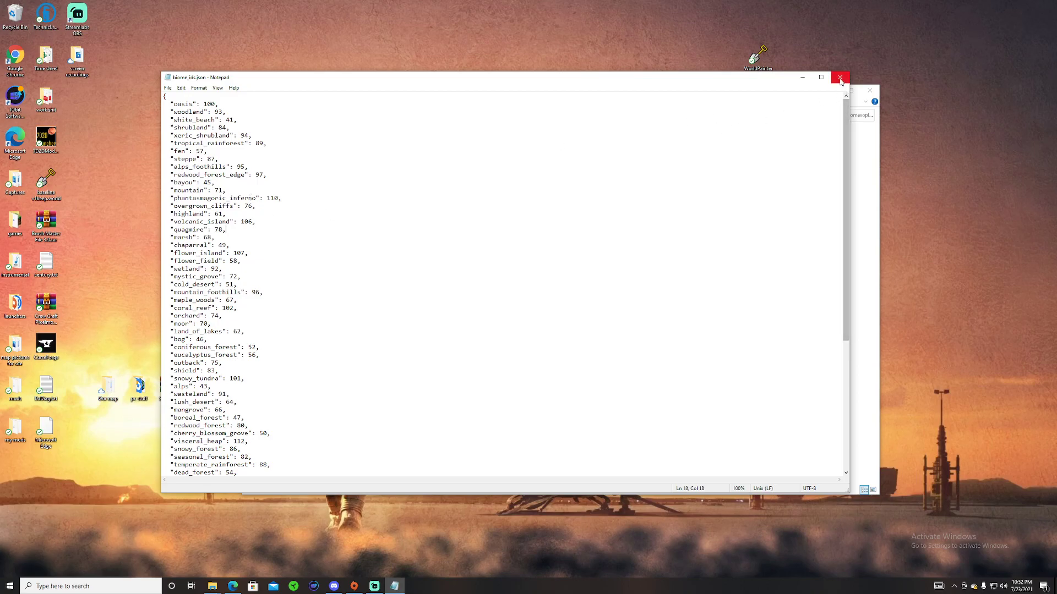
scroll(168, 276, "down", 7)
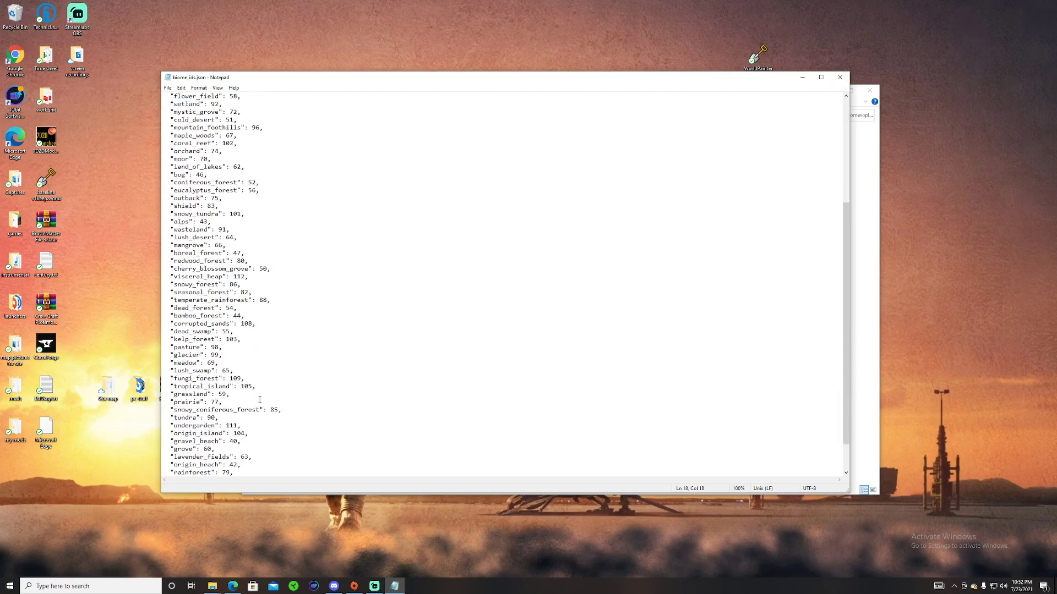
scroll(329, 373, "up", 7)
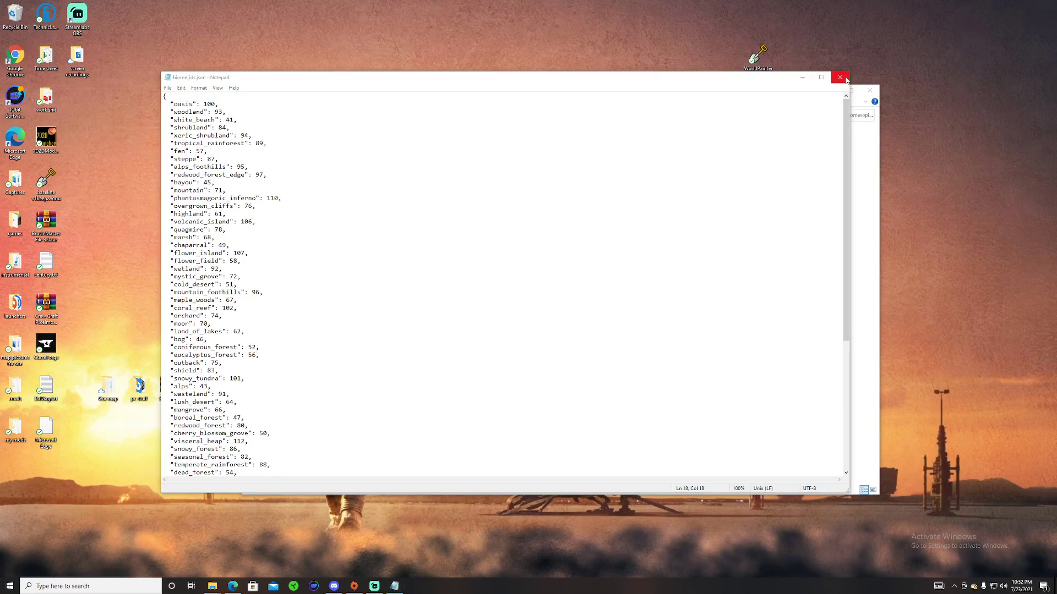
left_click(845, 80)
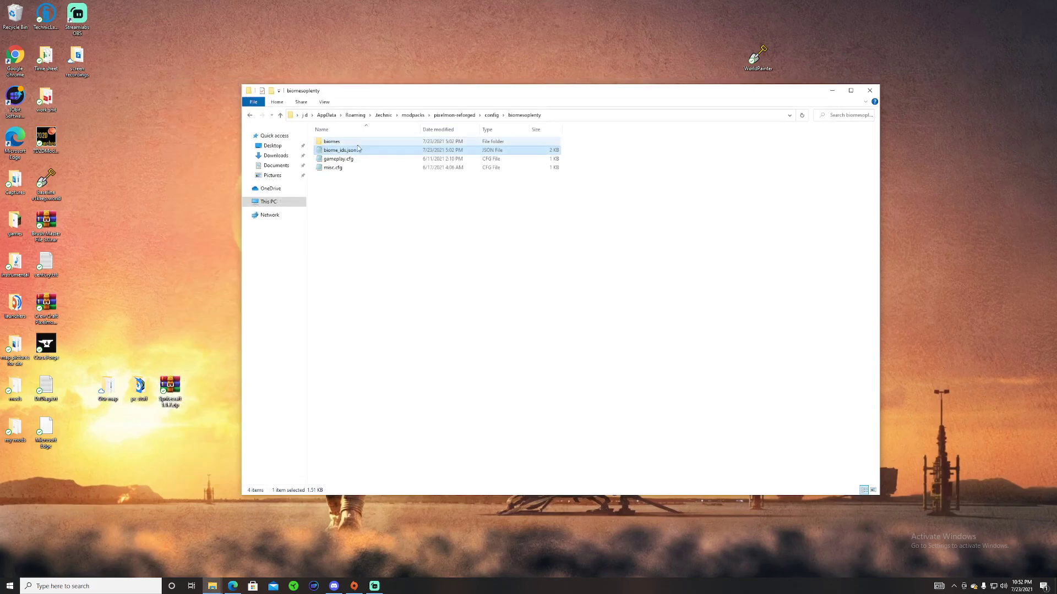
Step: Go back to the pixelmon-reforged folder and open its mods folder
left_click(253, 118)
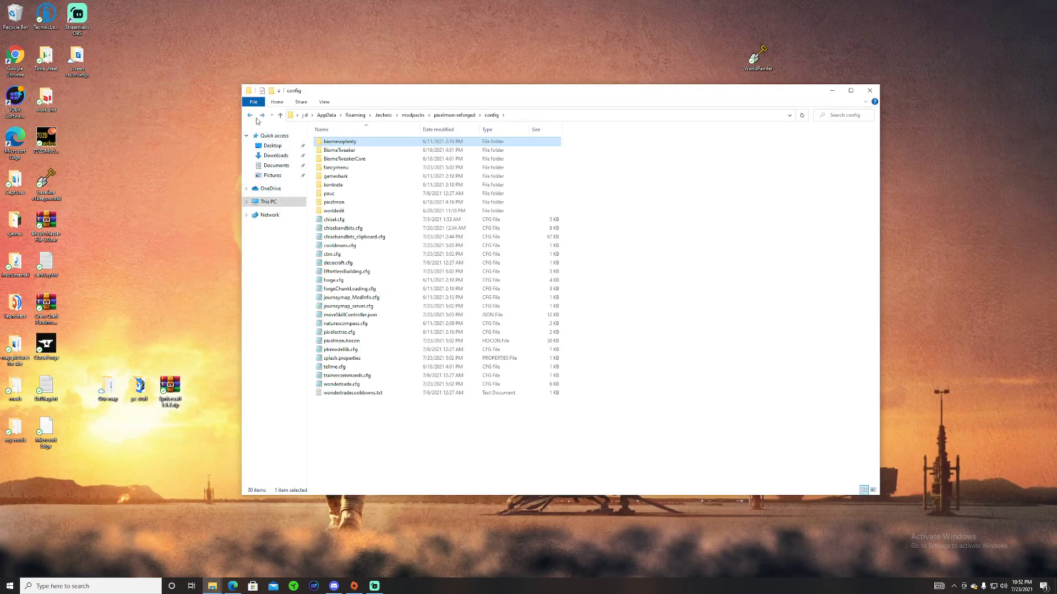
left_click(258, 118)
left_click(251, 120)
left_click(251, 122)
double_click(349, 215)
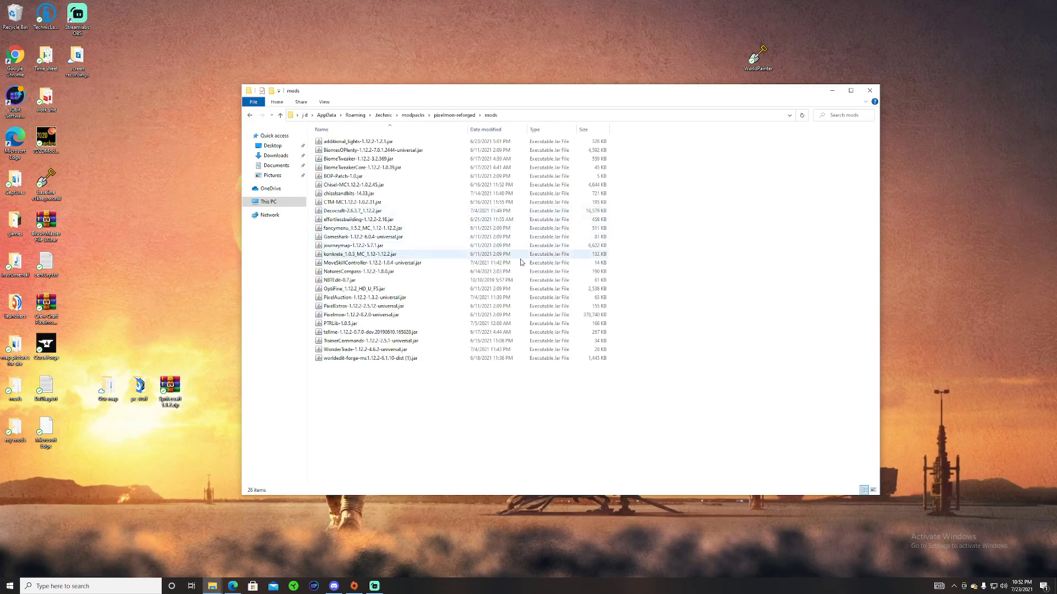
Step: Move the Chisel, Decocraft, chiselsandbits and additional_lights mod jars from the mods folder to the desktop
left_click_drag(466, 95, 496, 121)
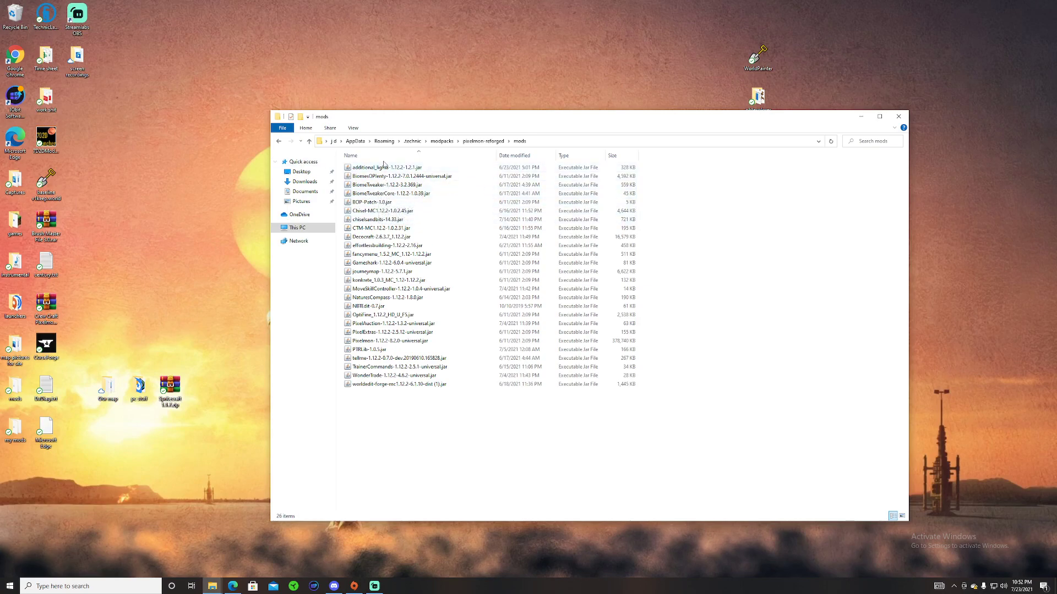
left_click(426, 176)
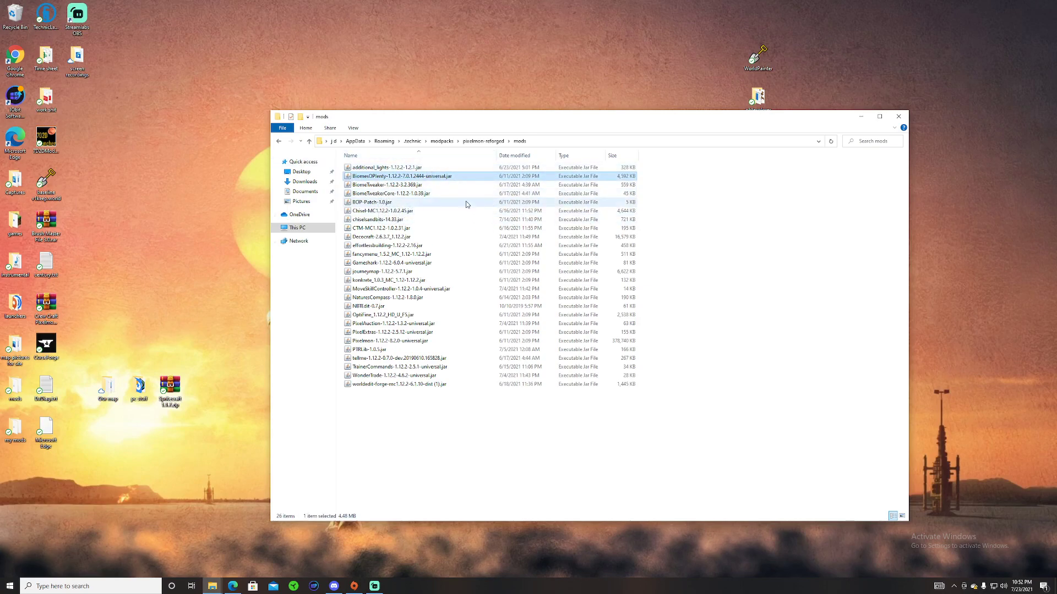
left_click_drag(380, 211, 449, 64)
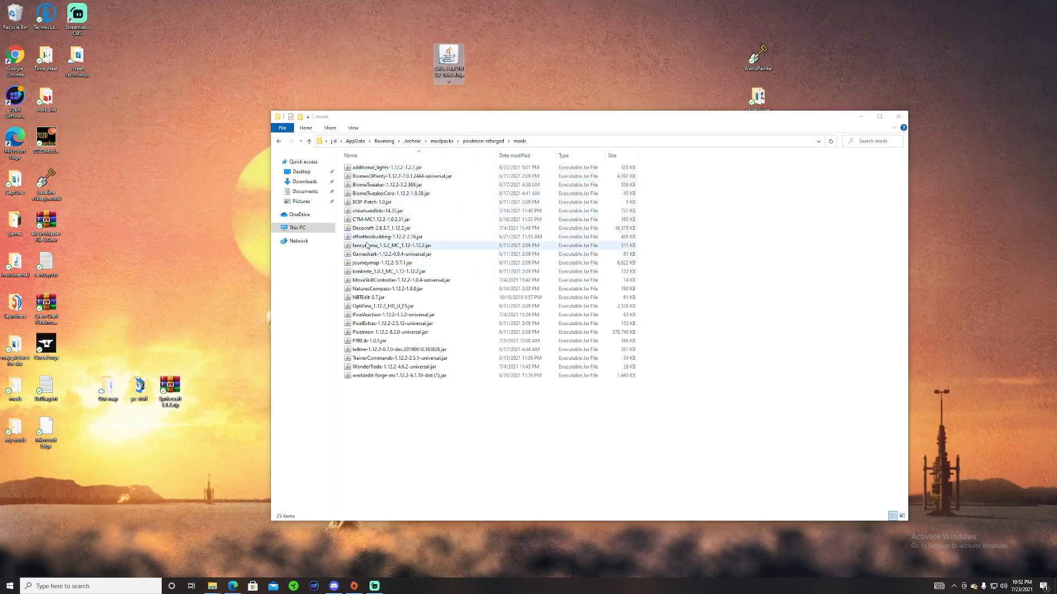
left_click_drag(386, 228, 510, 61)
left_click_drag(386, 211, 361, 60)
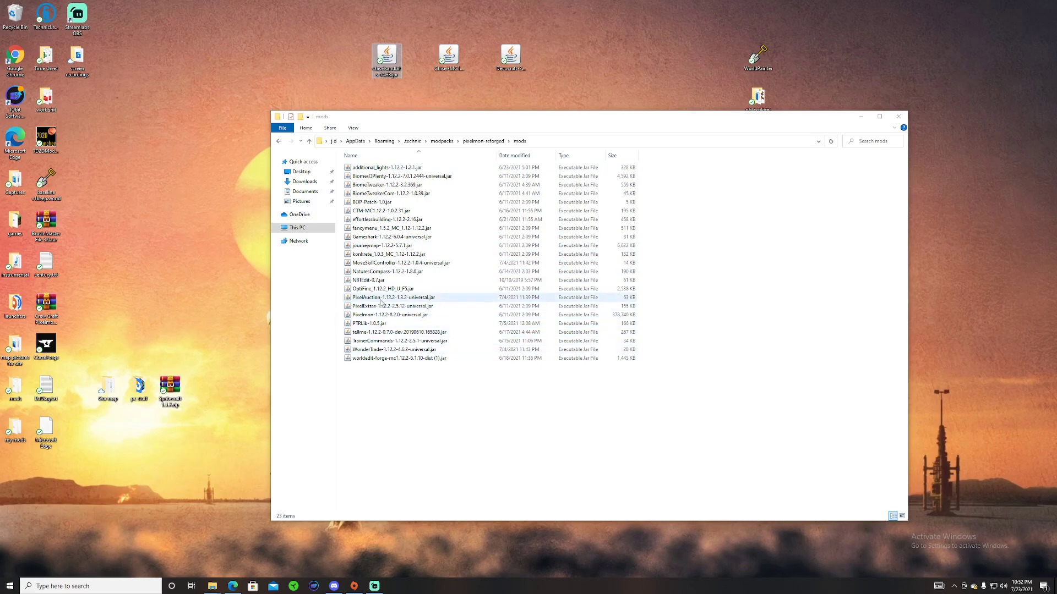
left_click_drag(385, 168, 573, 63)
left_click_drag(610, 14, 363, 94)
left_click(337, 88)
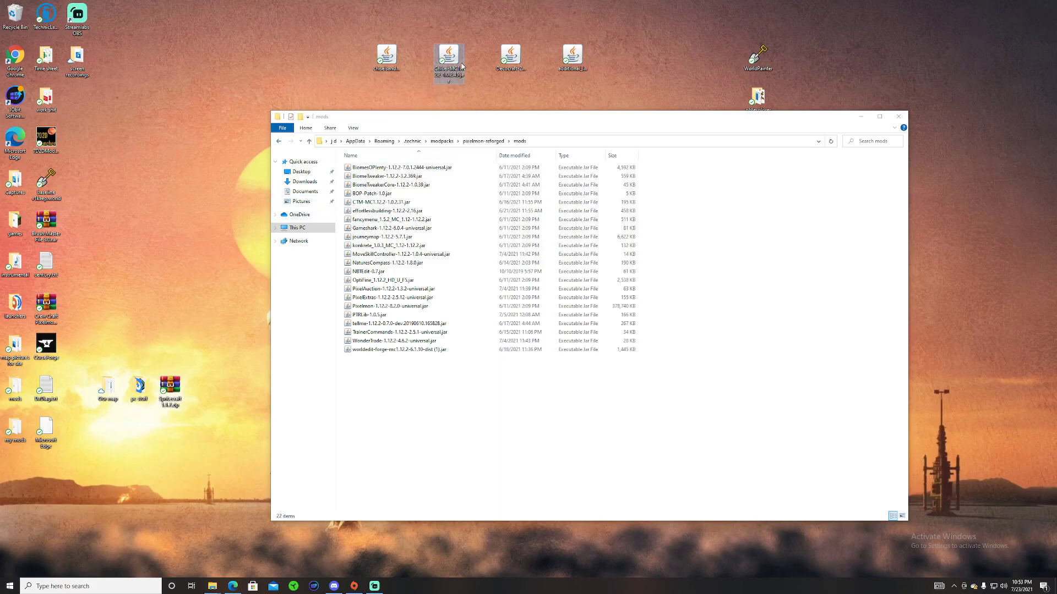
mouse_move(332, 14)
left_mouse_down()
mouse_move(398, 18)
mouse_move(627, 96)
mouse_move(326, 22)
left_mouse_up()
left_click(326, 22)
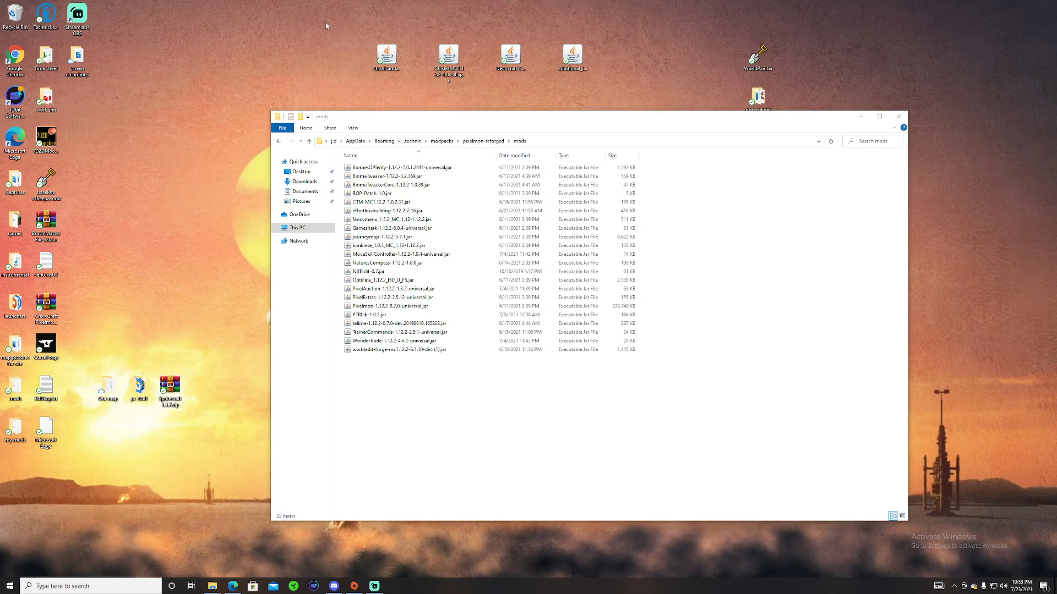
left_click(390, 167)
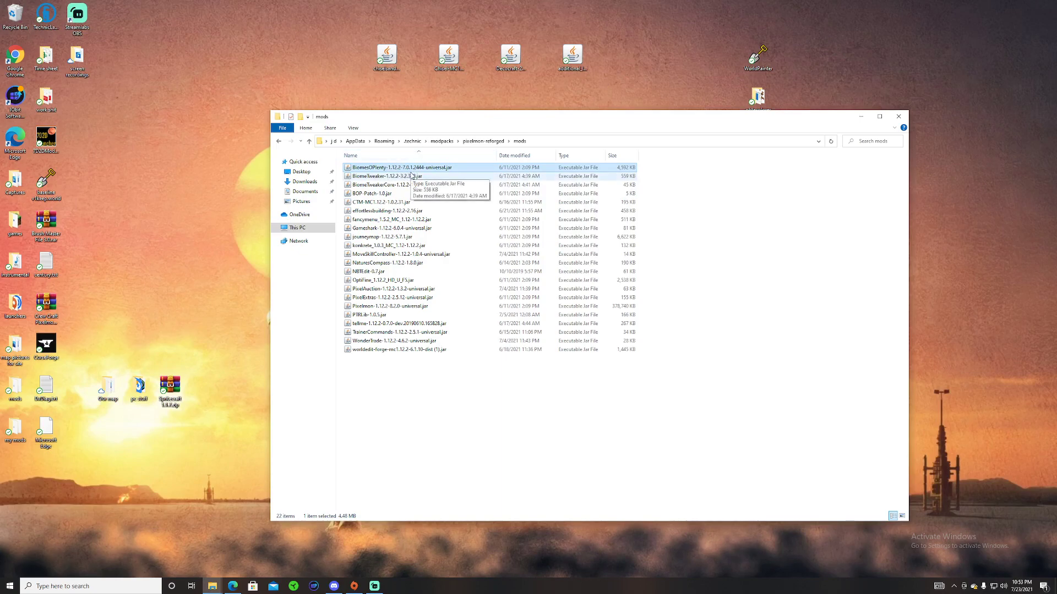
left_click_drag(355, 22, 594, 81)
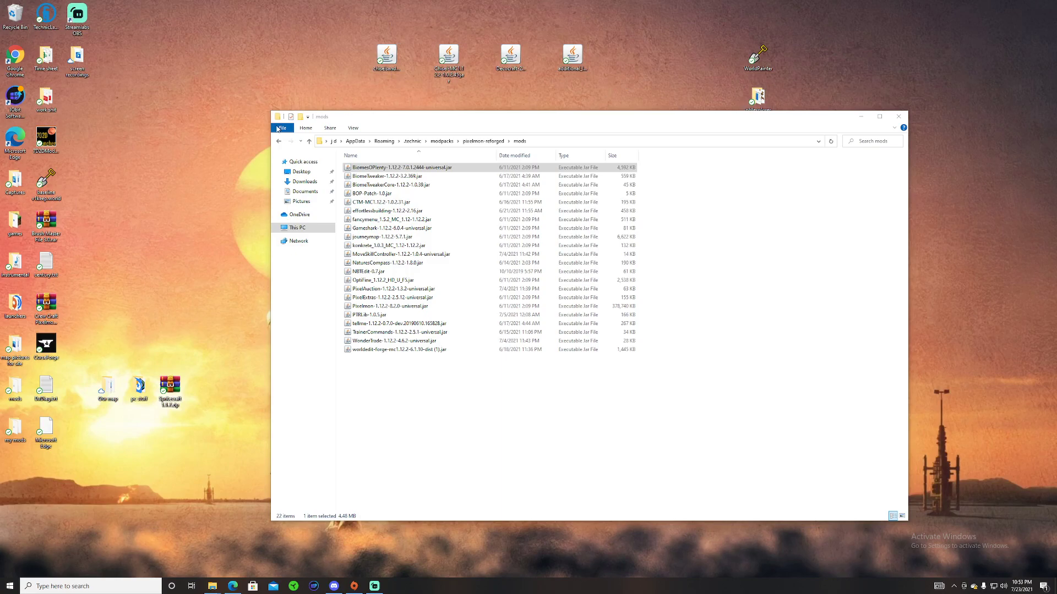
left_click_drag(417, 2, 602, 105)
left_click(633, 94)
Step: Close the mods folder window and move the WorldPainter shortcut and the folder beneath it farther from the mod jars
left_click(898, 116)
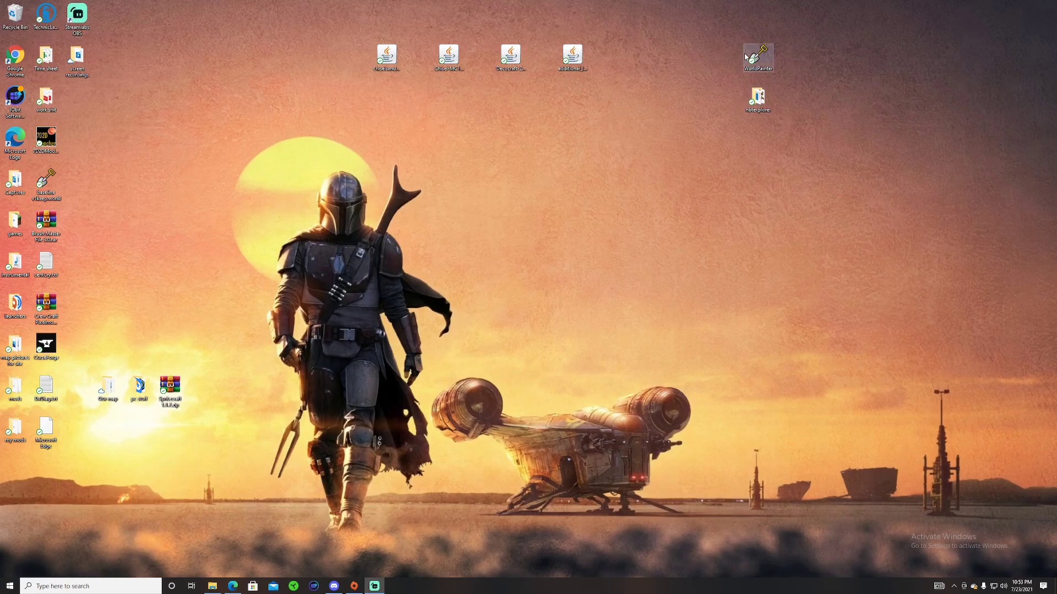
left_click_drag(760, 62, 821, 62)
left_click_drag(758, 99, 820, 99)
left_click(824, 61)
left_click(823, 59)
left_click(860, 172)
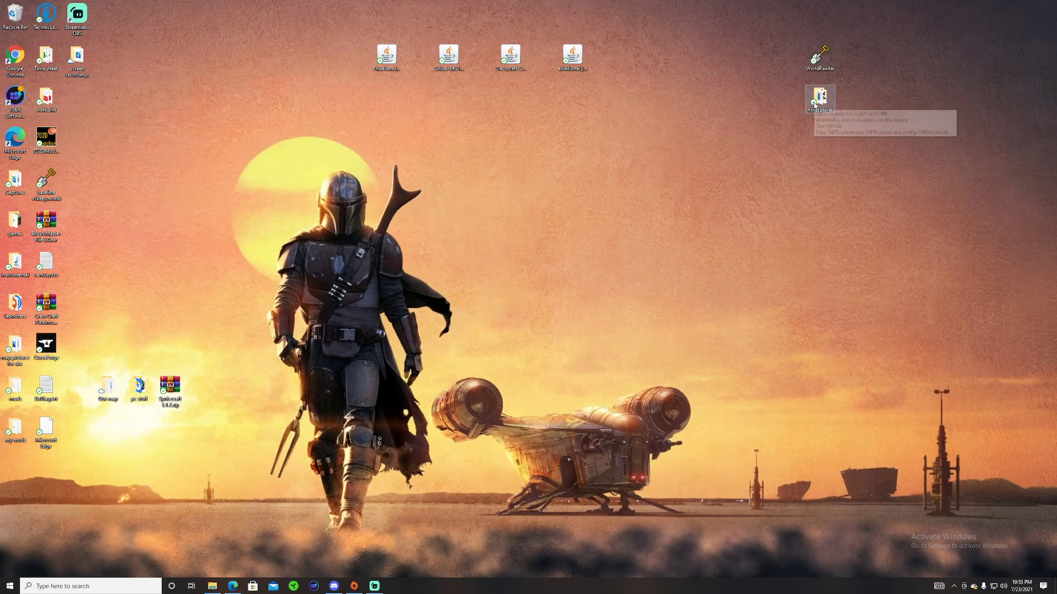
left_click(824, 113)
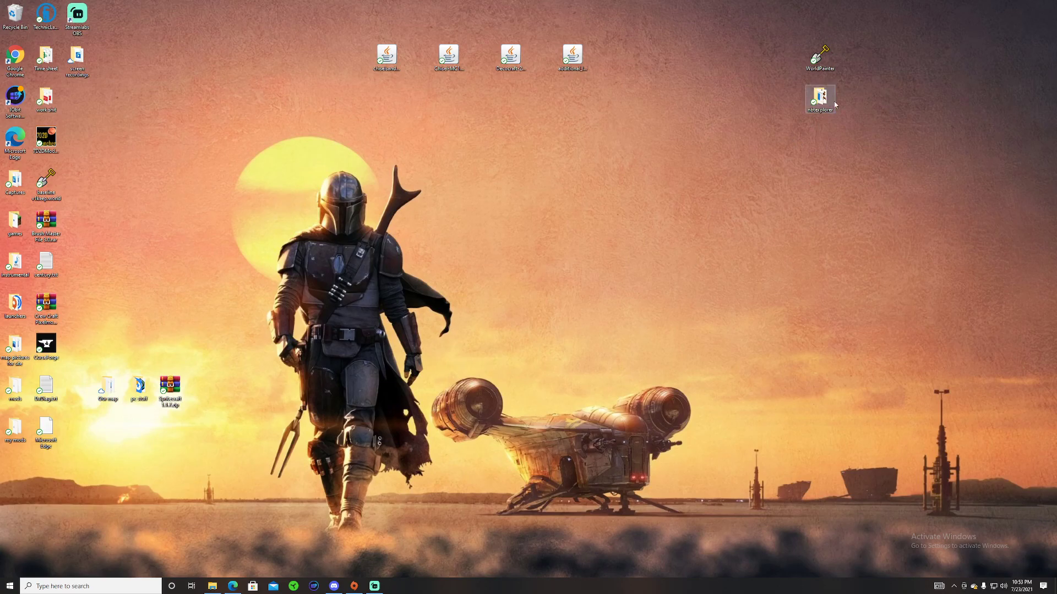
Step: Launch WorldPainter from its desktop shortcut
left_click(595, 219)
left_click(822, 55)
double_click(827, 62)
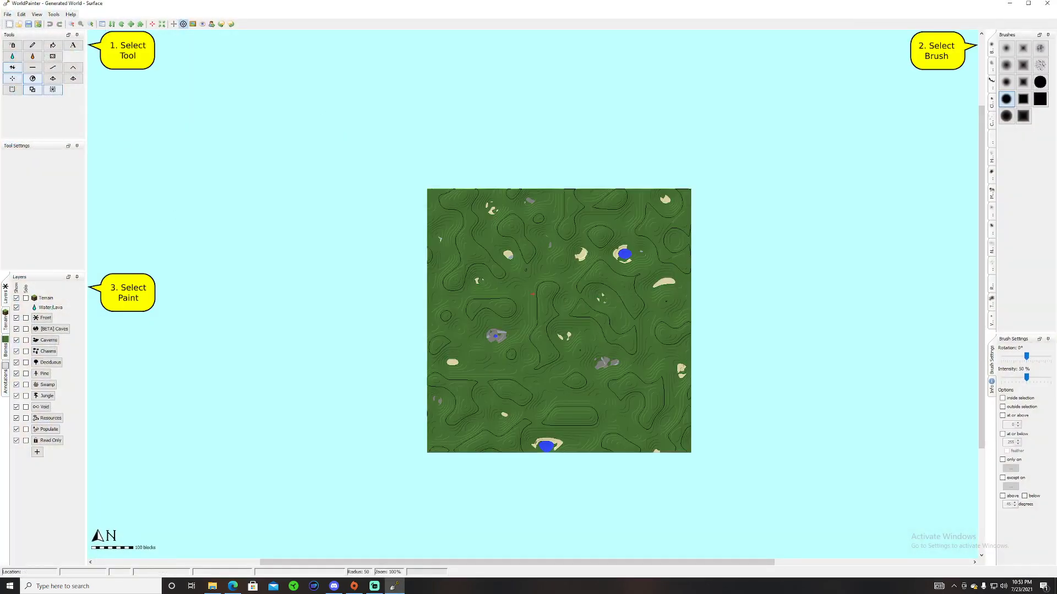
Step: Show the Terrain palette in place of the layer list
left_click(7, 14)
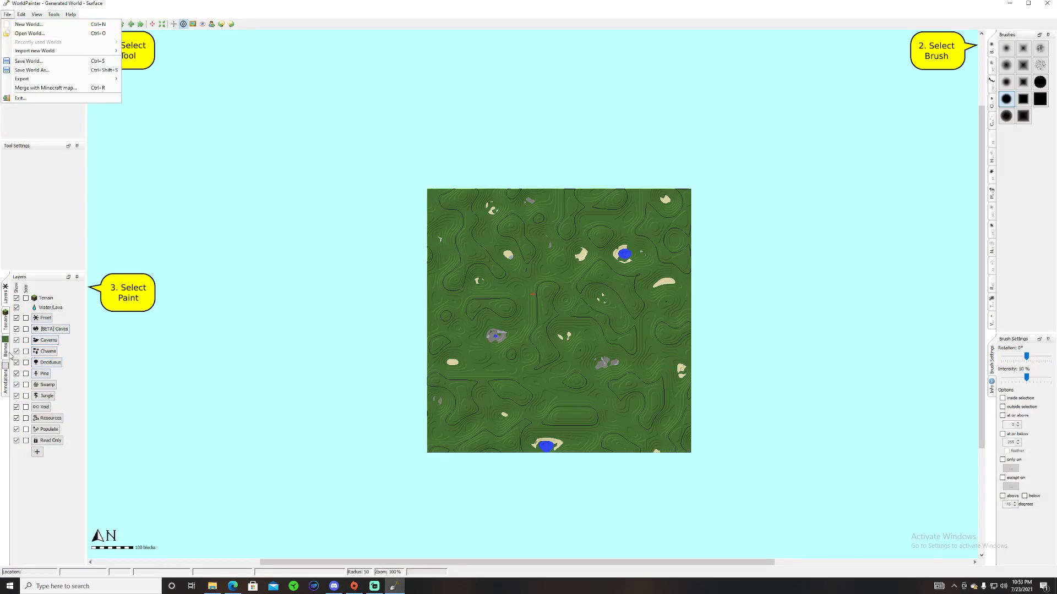
left_click(5, 330)
left_click(5, 330)
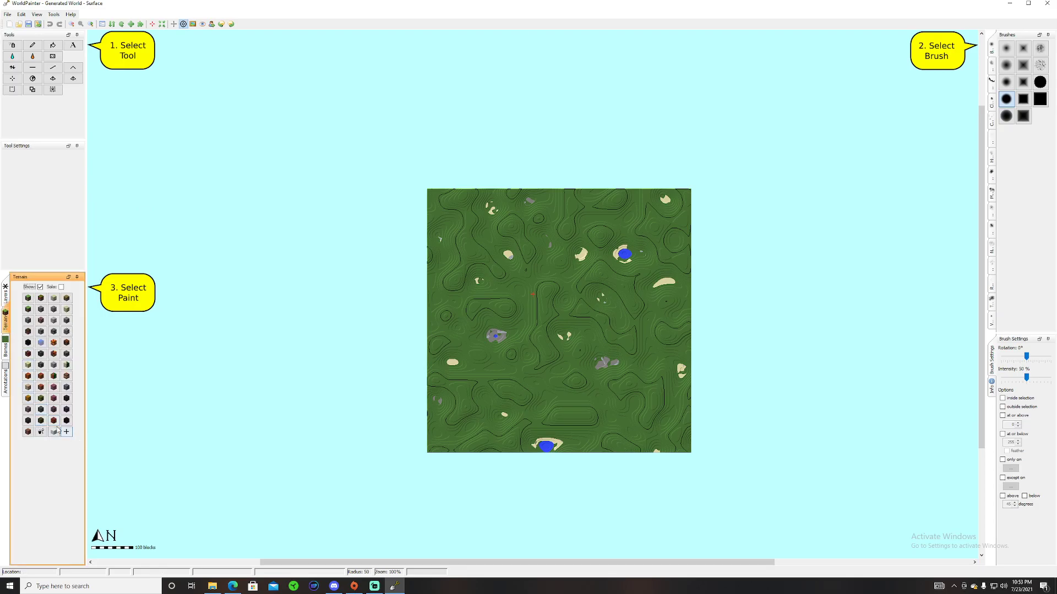
left_click(66, 432)
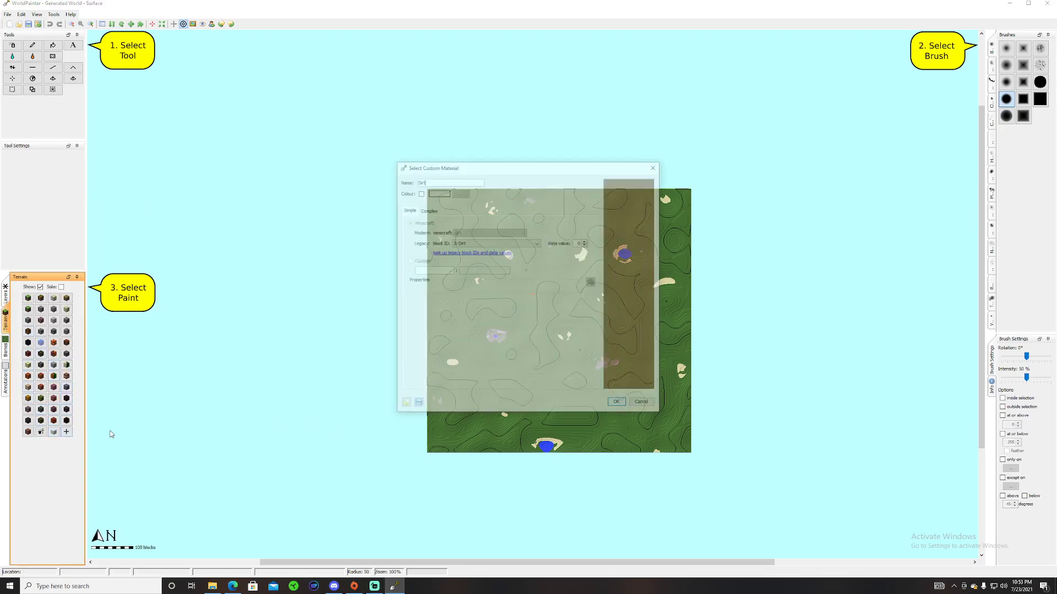
left_click(516, 243)
left_click_drag(538, 254, 543, 301)
left_click(591, 199)
left_click(655, 166)
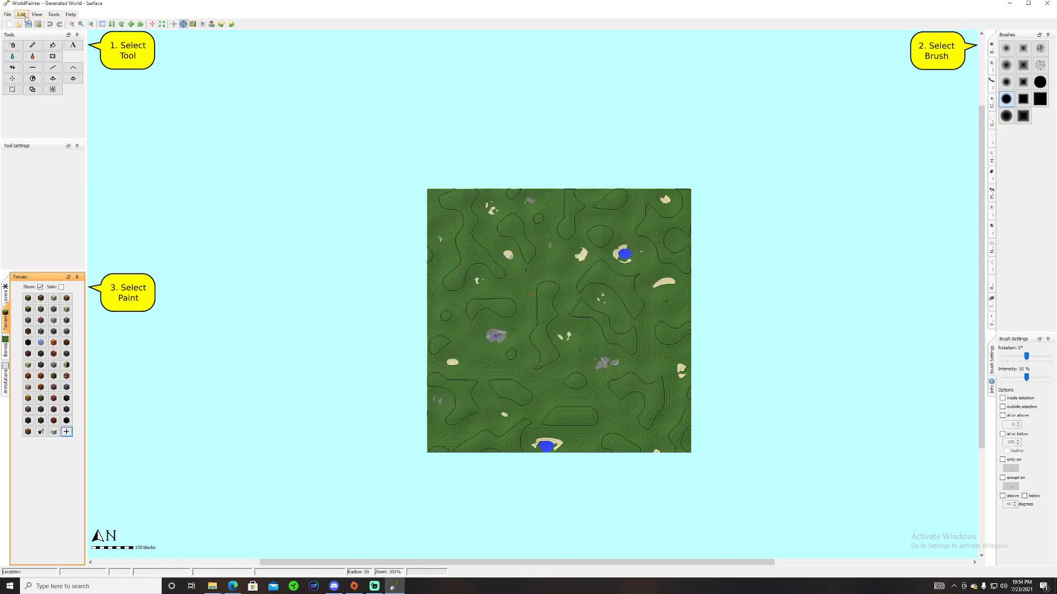
Step: Open the custom material settings for a new terrain, look through the legacy block IDs to 4095, and close without adding a material
left_click(21, 15)
left_click(66, 432)
left_click(67, 431)
left_click(110, 432)
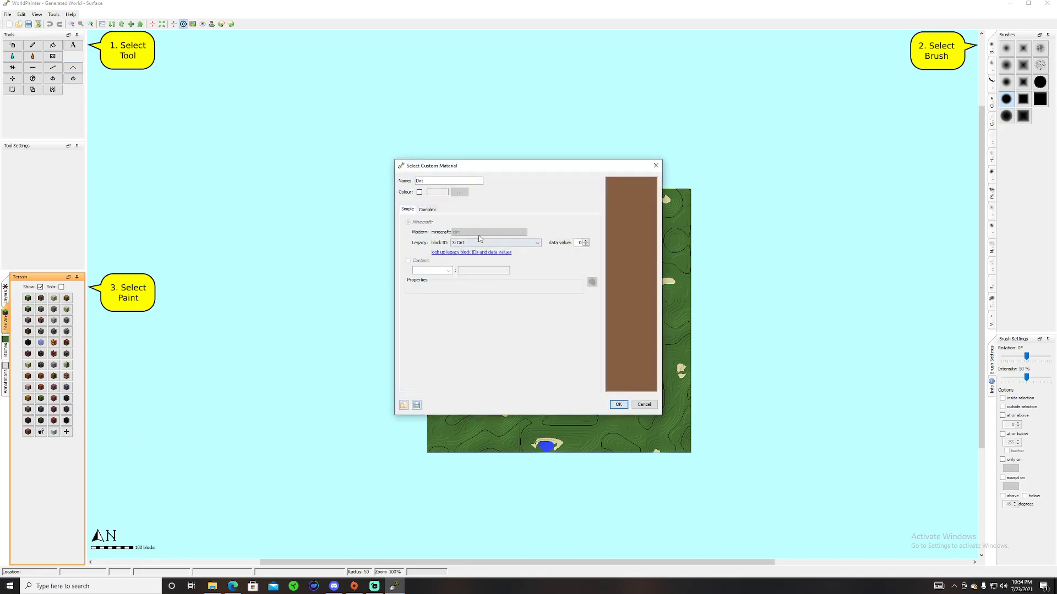
left_click(536, 243)
left_click_drag(538, 258, 538, 292)
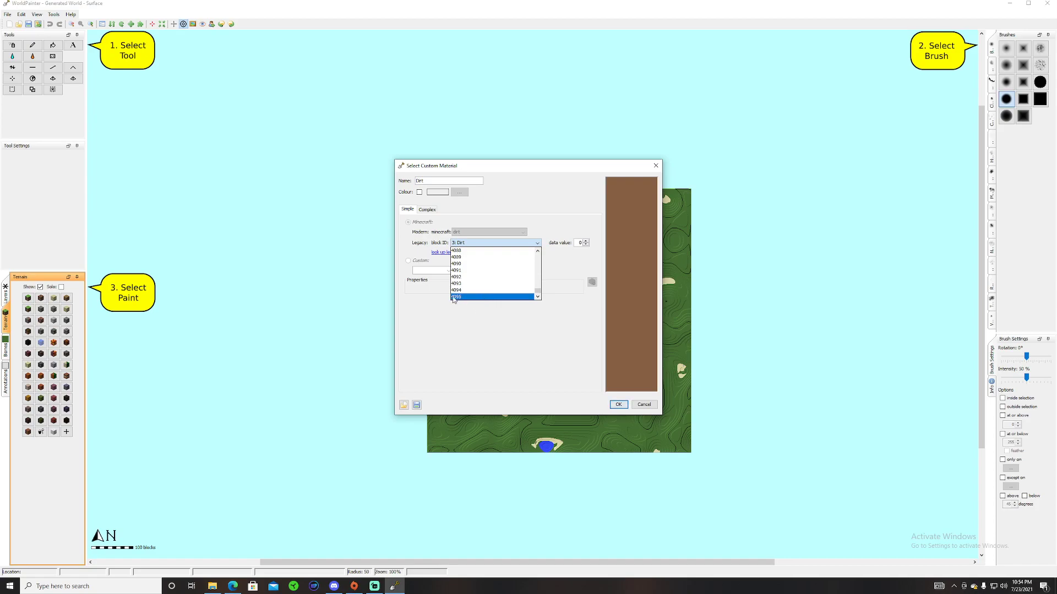
mouse_move(537, 292)
left_mouse_down()
mouse_move(538, 257)
mouse_move(538, 291)
left_mouse_up()
left_click(572, 312)
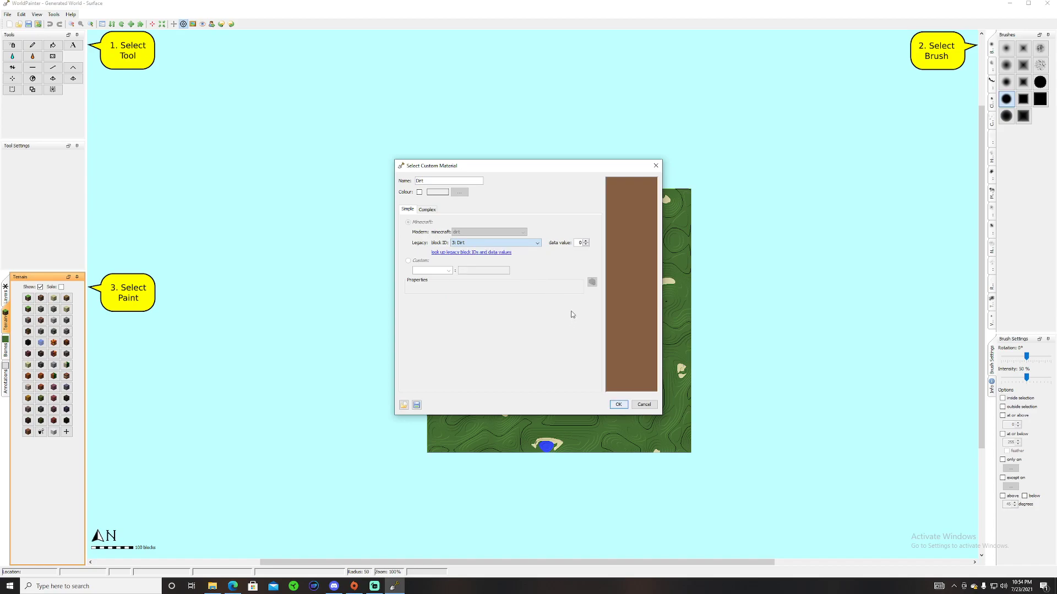
left_click(657, 165)
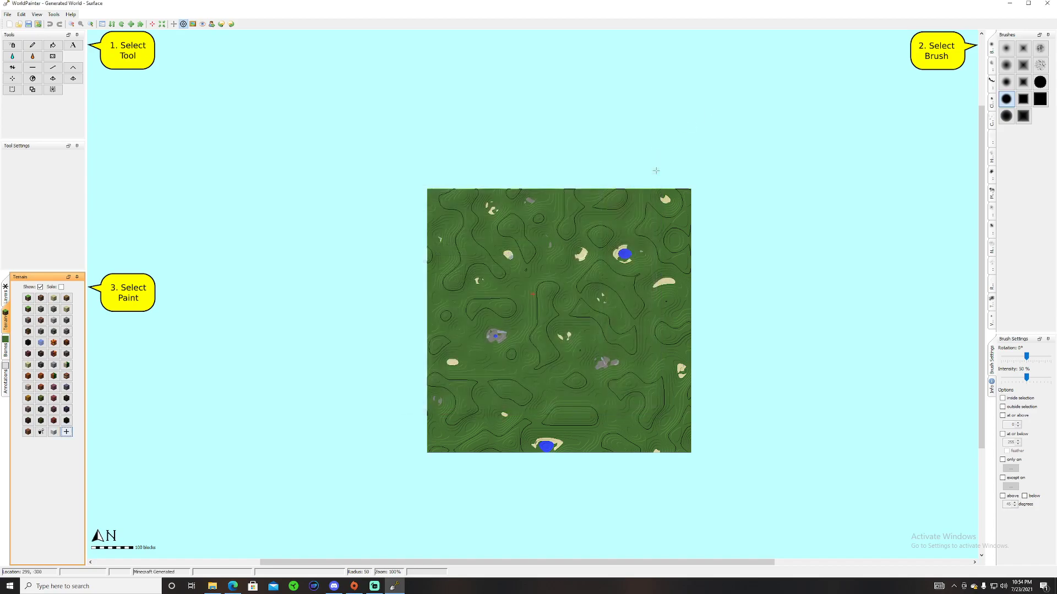
Step: Minimize WorldPainter, open the Technic Launcher from the desktop, and start The Pixelmon Mod modpack
left_click(1009, 4)
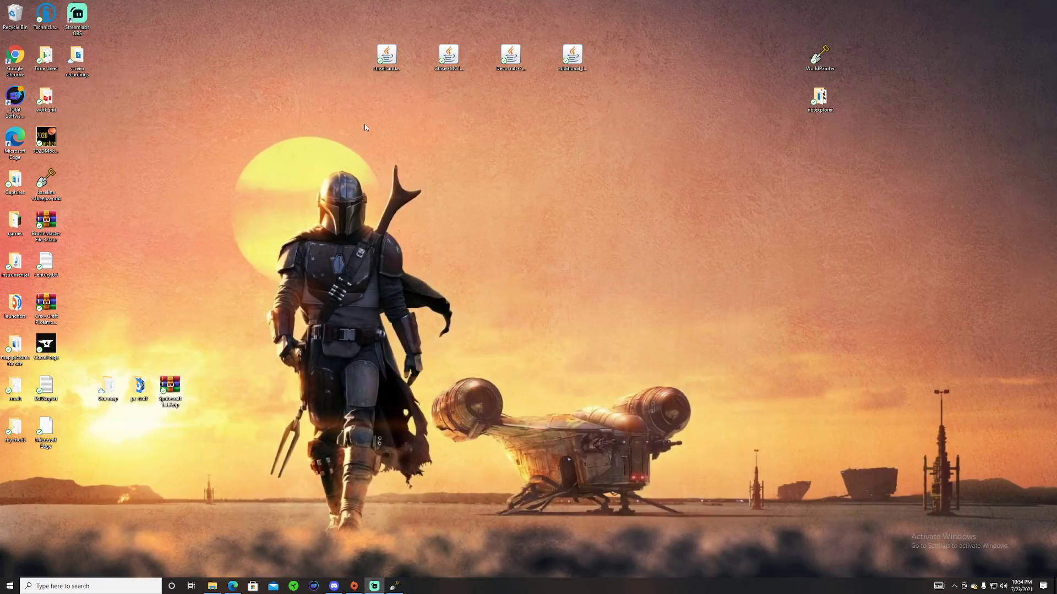
left_click(46, 15)
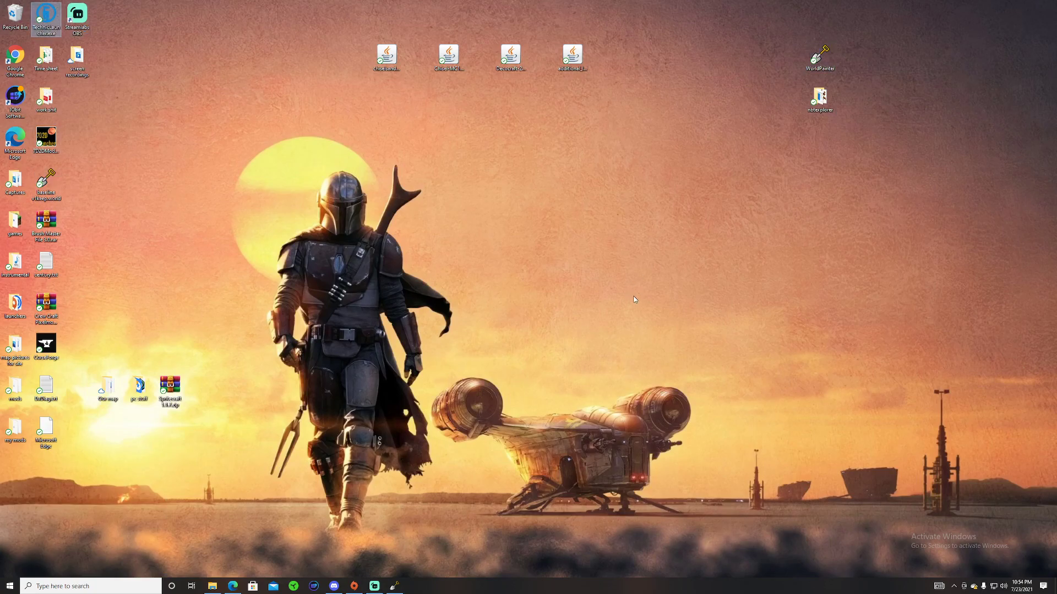
key("Return")
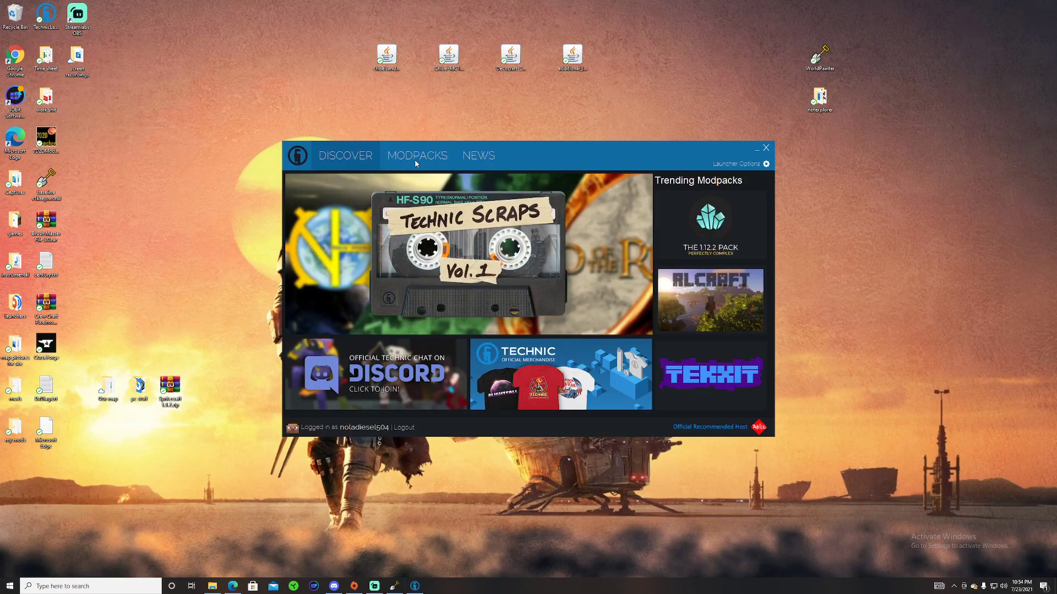
left_click(416, 160)
left_click(747, 403)
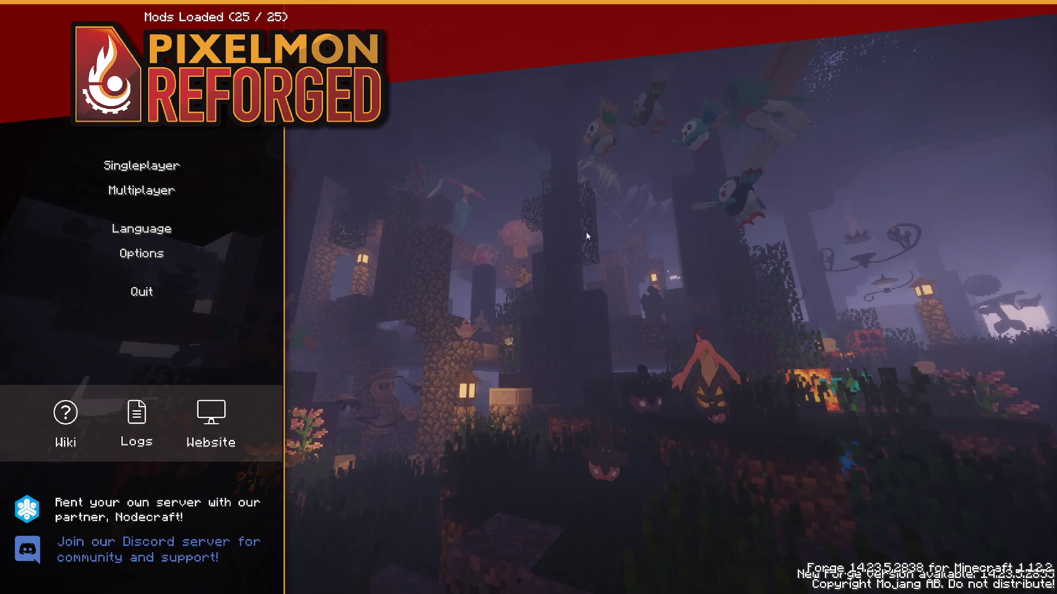
left_click(157, 168)
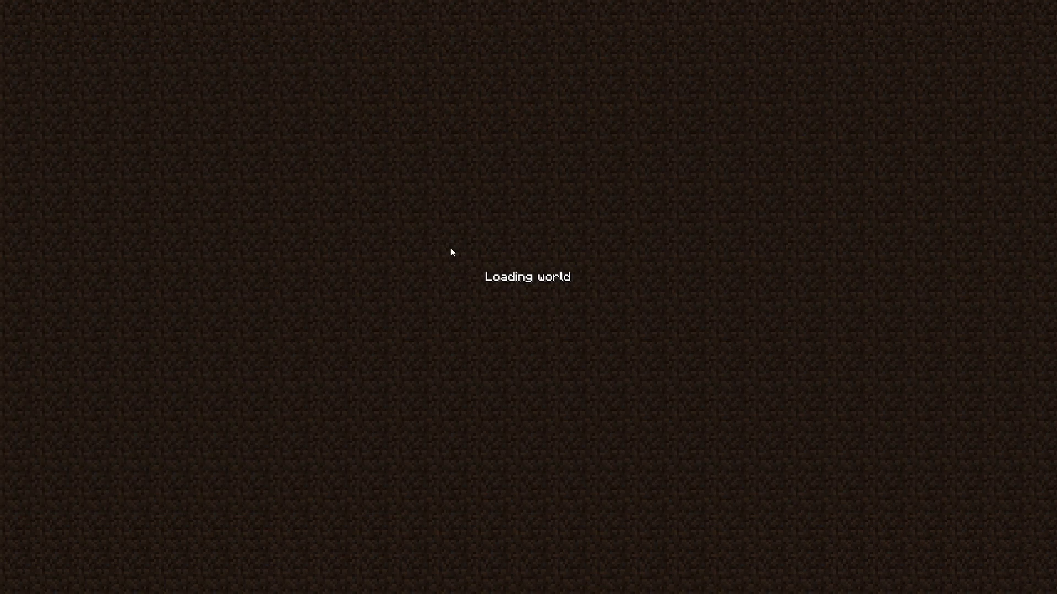
left_click(584, 570)
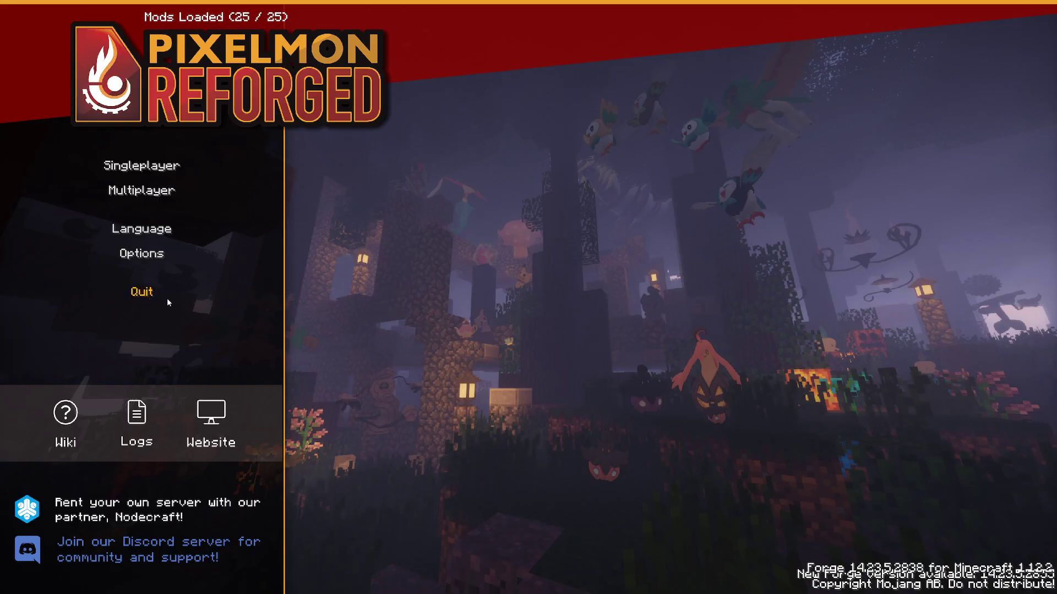
left_click(162, 301)
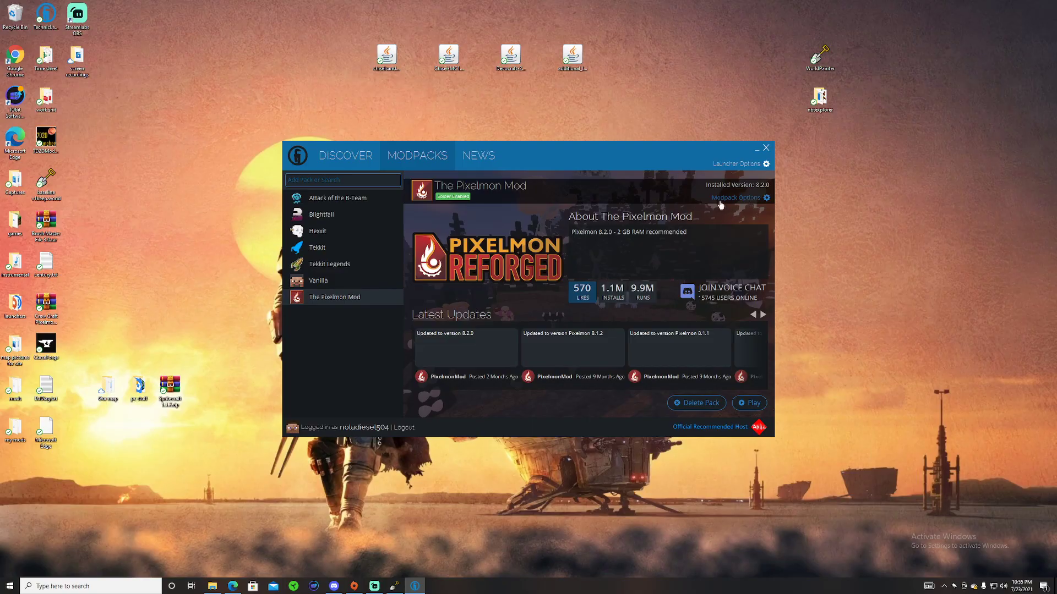
left_click(639, 228)
left_click(756, 406)
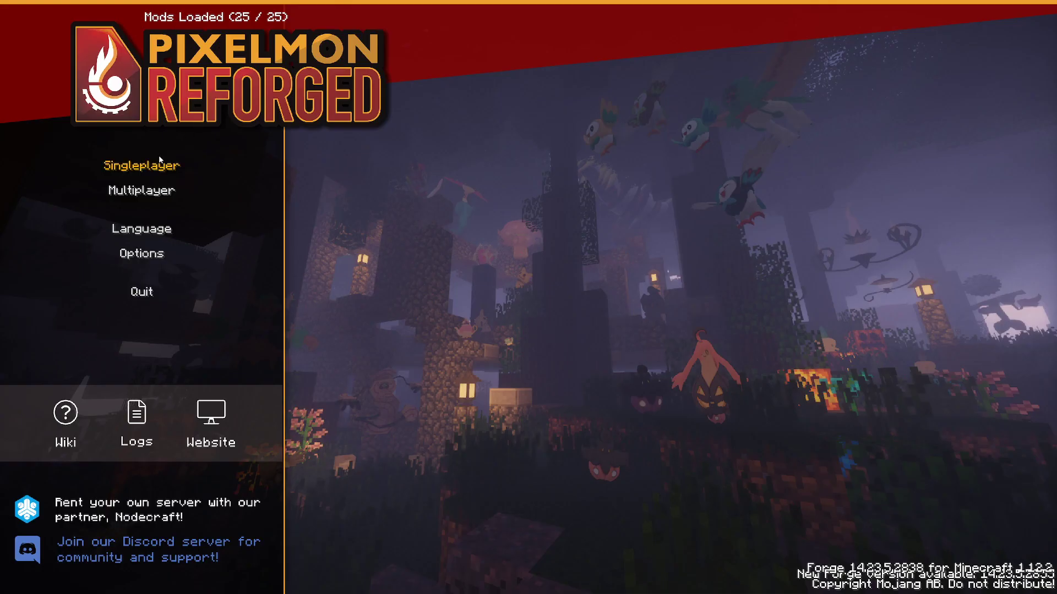
Step: Start a new singleplayer world in Creative game mode and name it "youtube"
left_click(159, 166)
left_click(625, 541)
left_click(579, 157)
left_click(579, 157)
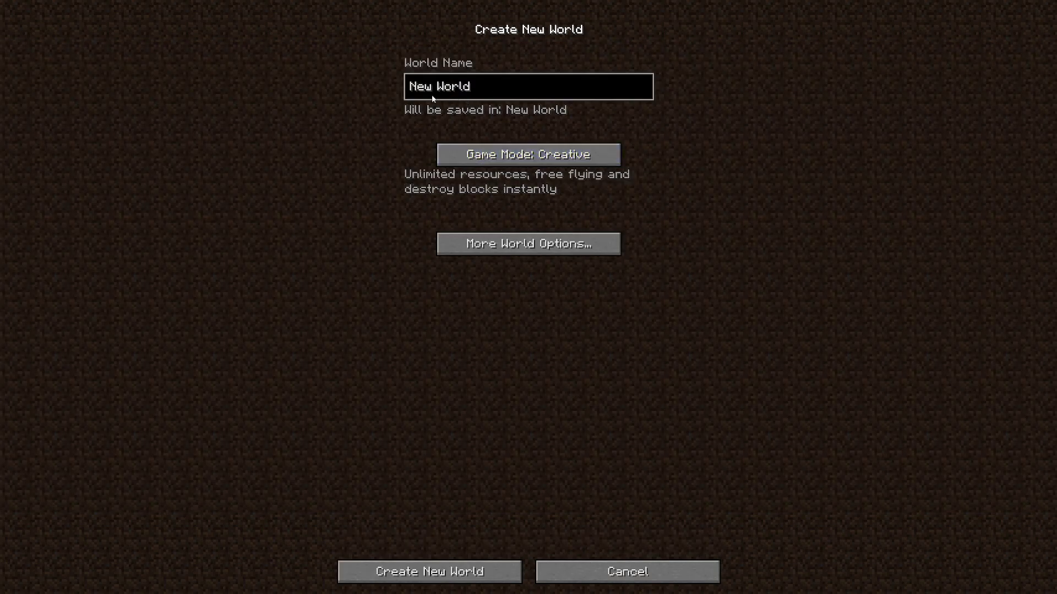
key("BackSpace")
key("BackSpace")
key("BackSpace")
key("BackSpace")
key("BackSpace")
key("BackSpace")
key("BackSpace")
key("BackSpace")
key("BackSpace")
type("youtube")
Step: Set the world type to Biomes O' Plenty and create the world
left_click(533, 251)
left_click(627, 137)
left_click(628, 138)
left_click(636, 137)
left_click(637, 137)
left_click(636, 137)
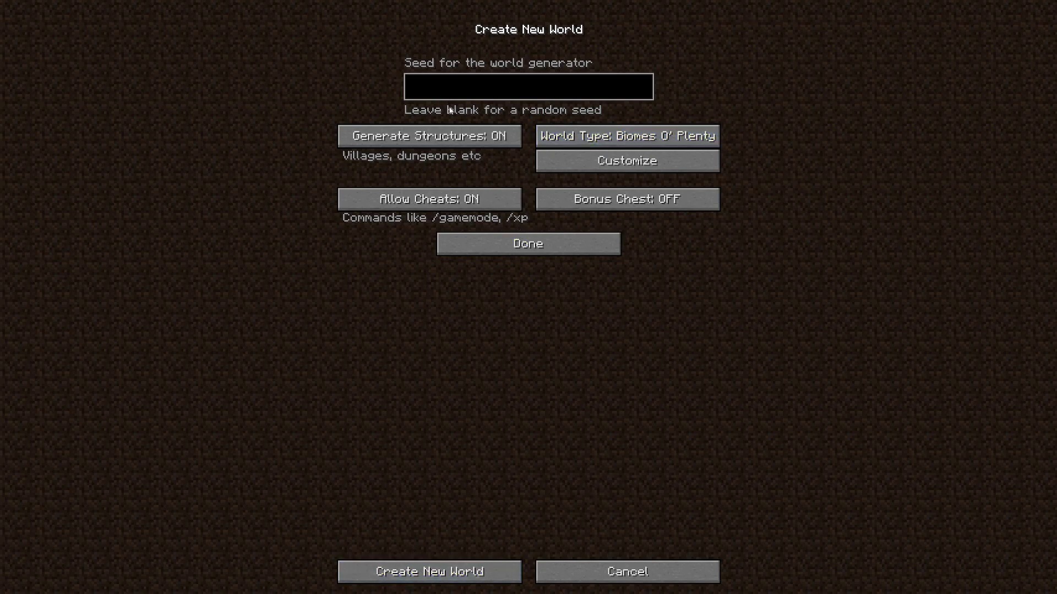
left_click(530, 248)
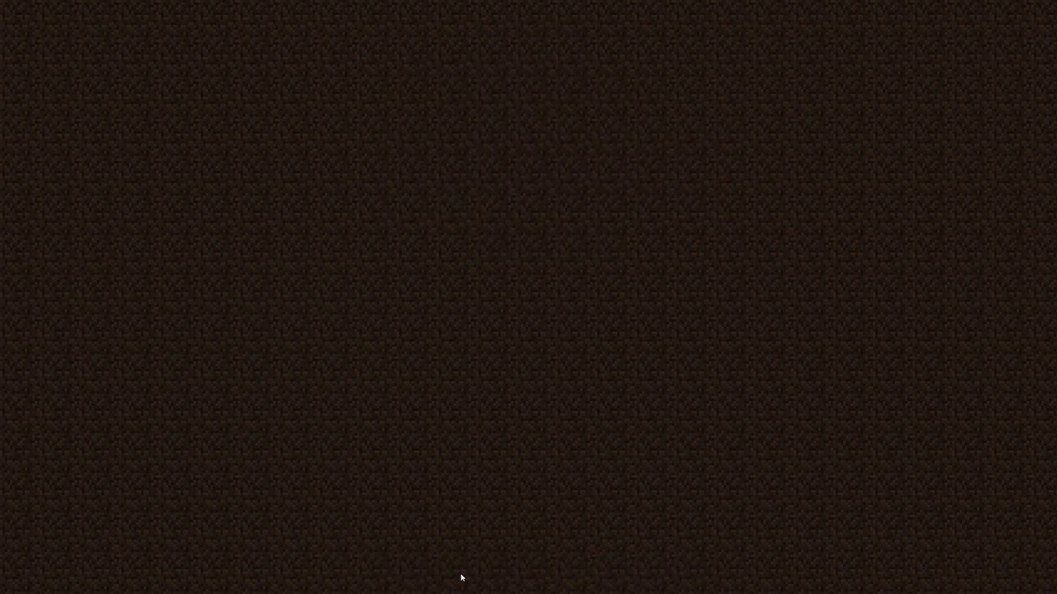
left_click(466, 573)
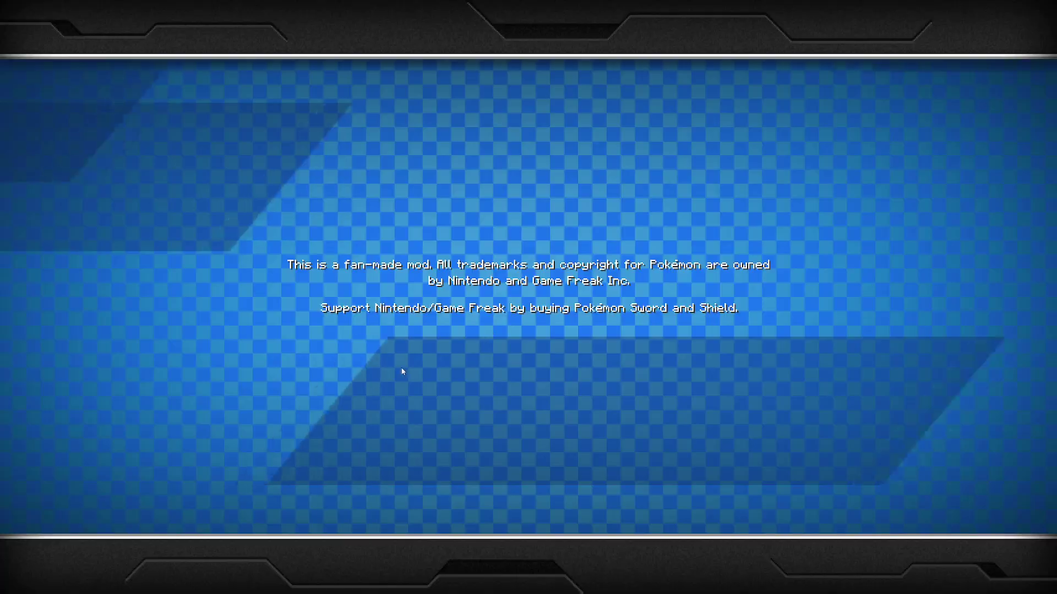
Step: Choose Charmander as the starter Pokémon and walk from the spawn point down to the flat sand of the beach
left_click(307, 314)
left_click(528, 444)
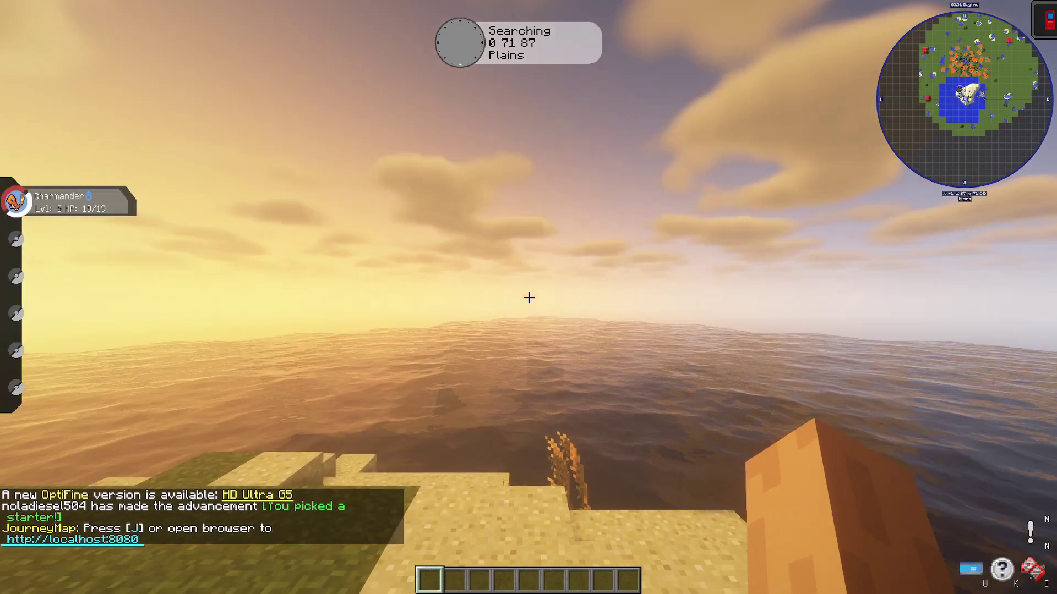
key("w")
key("space")
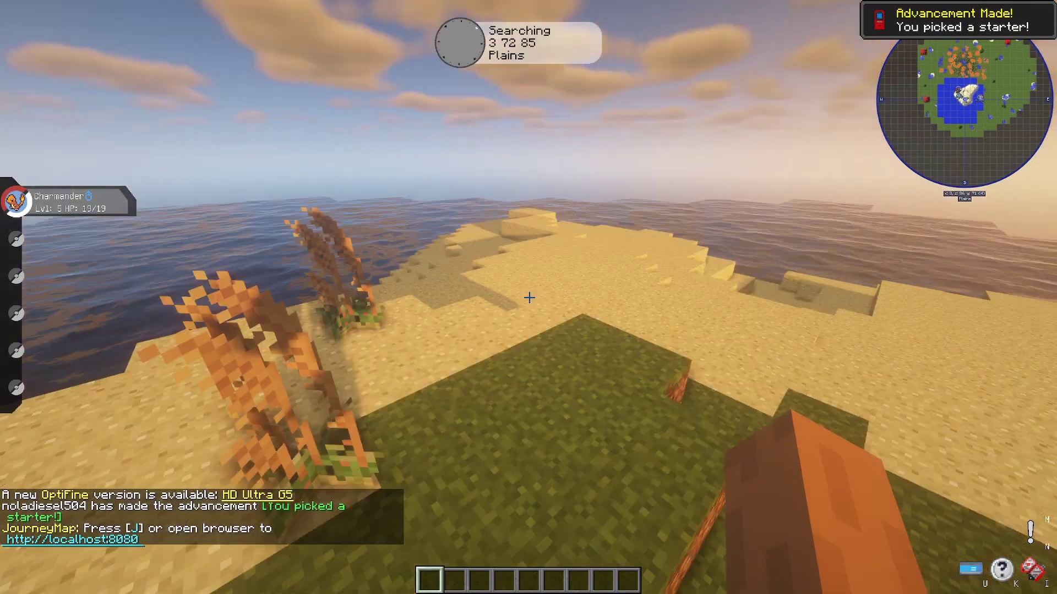
key("w")
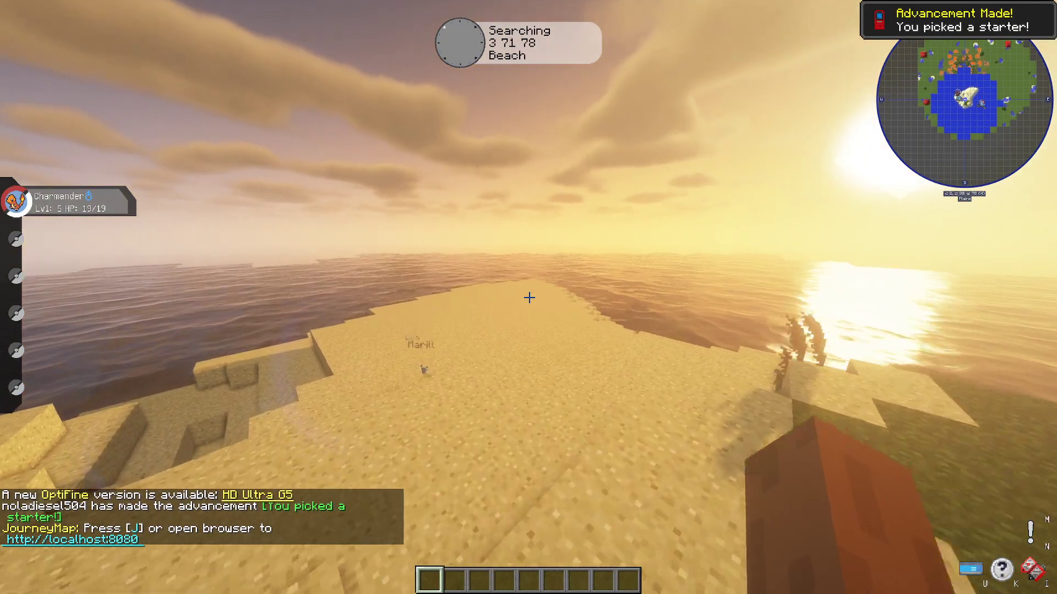
key("w")
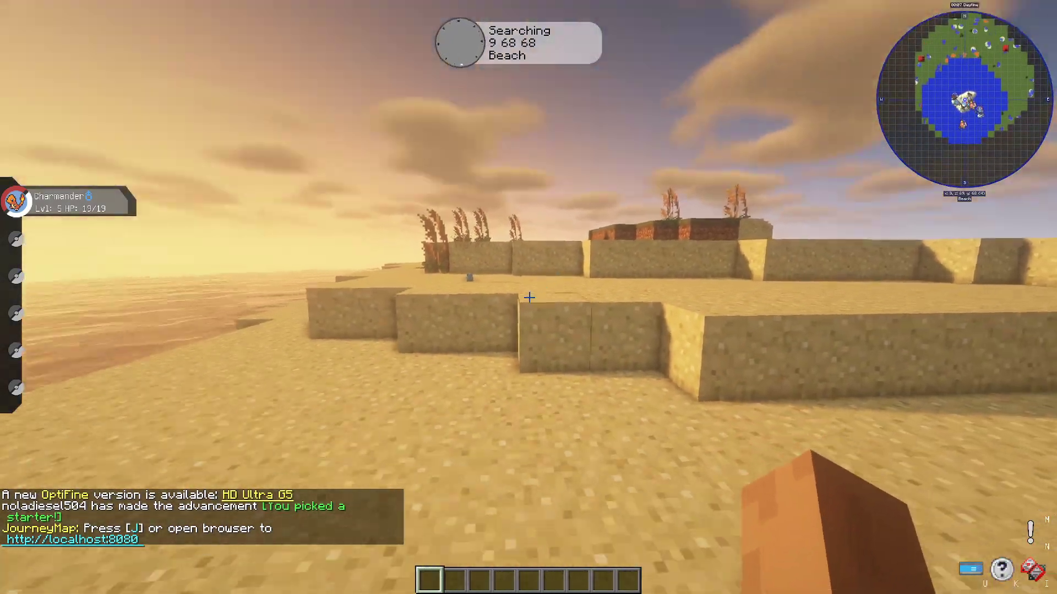
key("w")
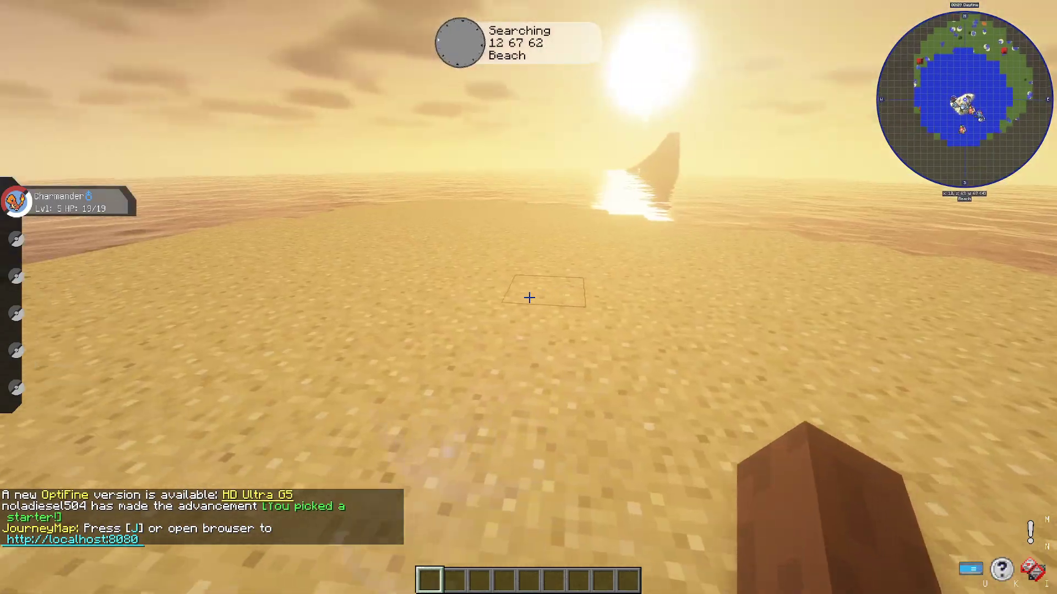
Step: Search the creative inventory for "ash" and put the Ash Block in the first hotbar slot
key("e")
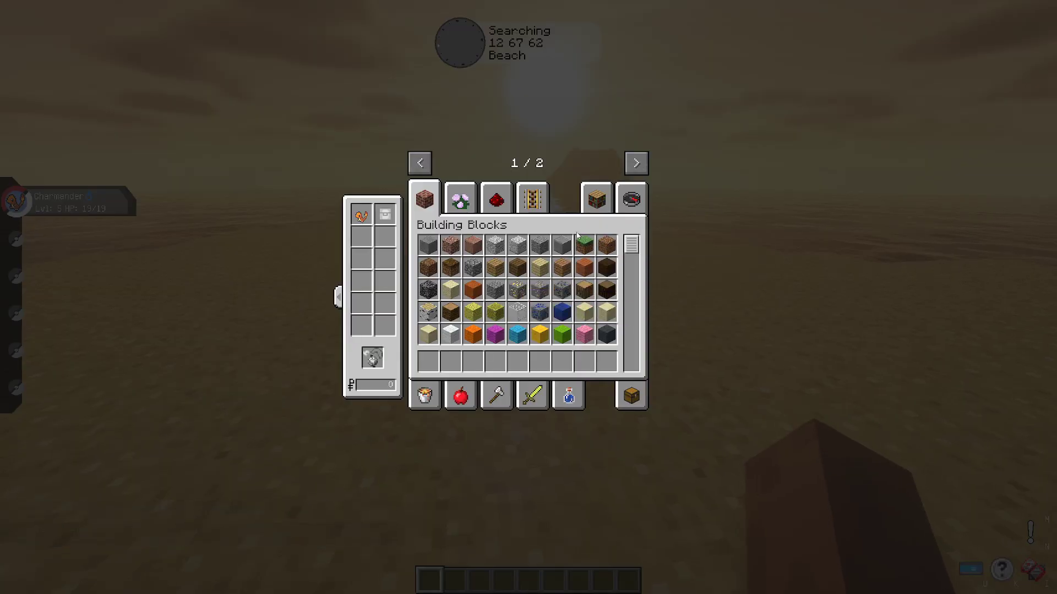
left_click(632, 201)
type("ash")
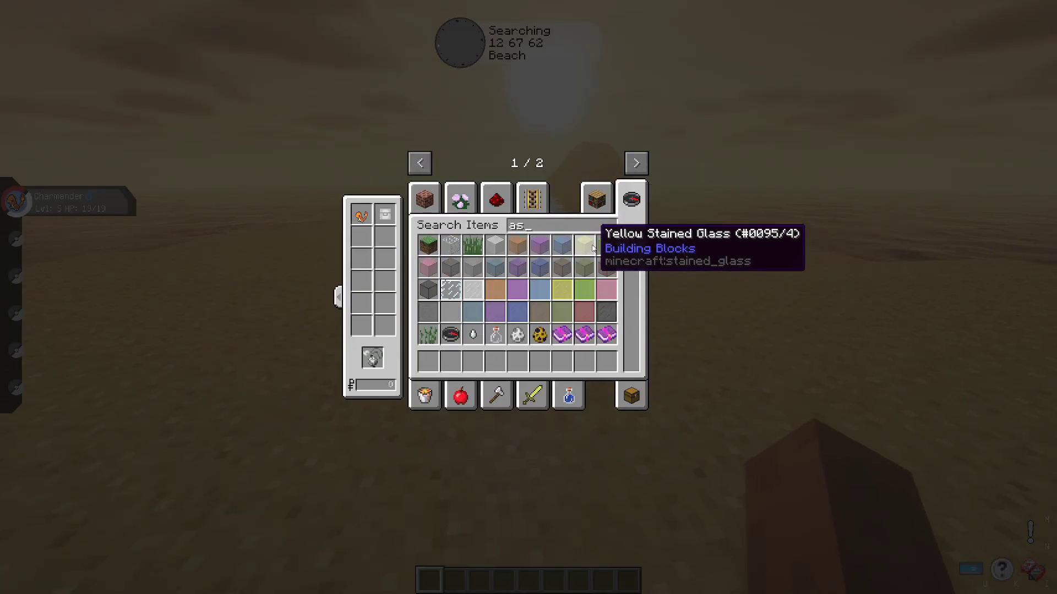
left_click(428, 334)
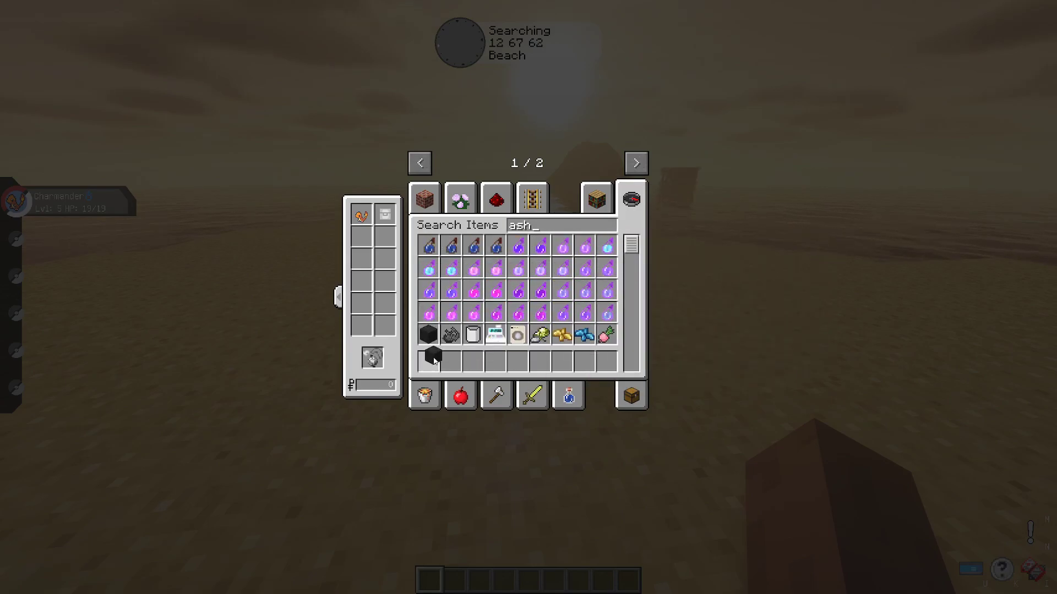
left_click(430, 363)
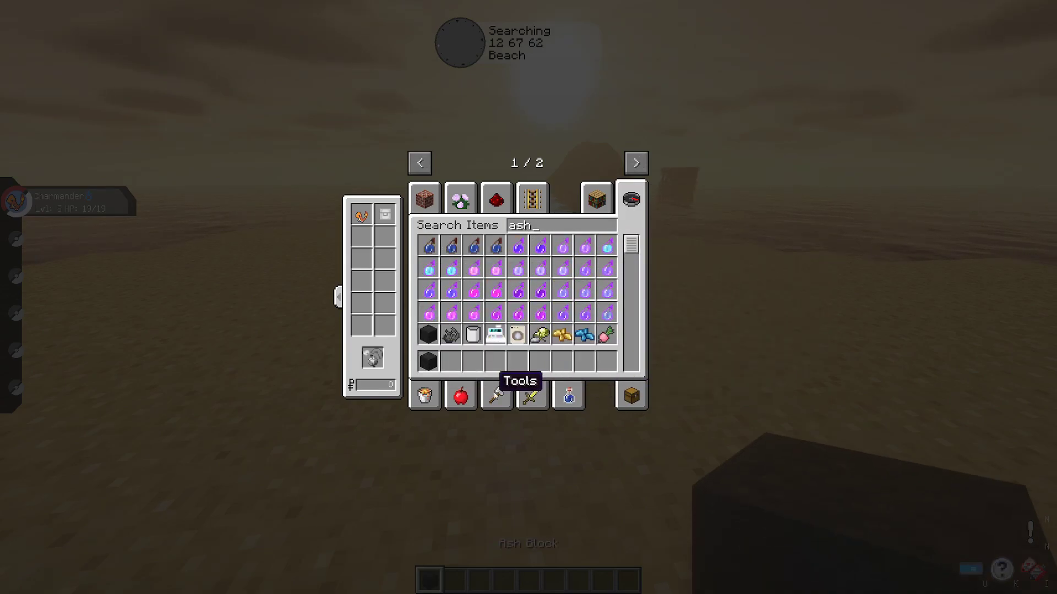
Step: Add a diamond tool to the second hotbar slot, and place an Ash Block on the beach sand
left_click(491, 391)
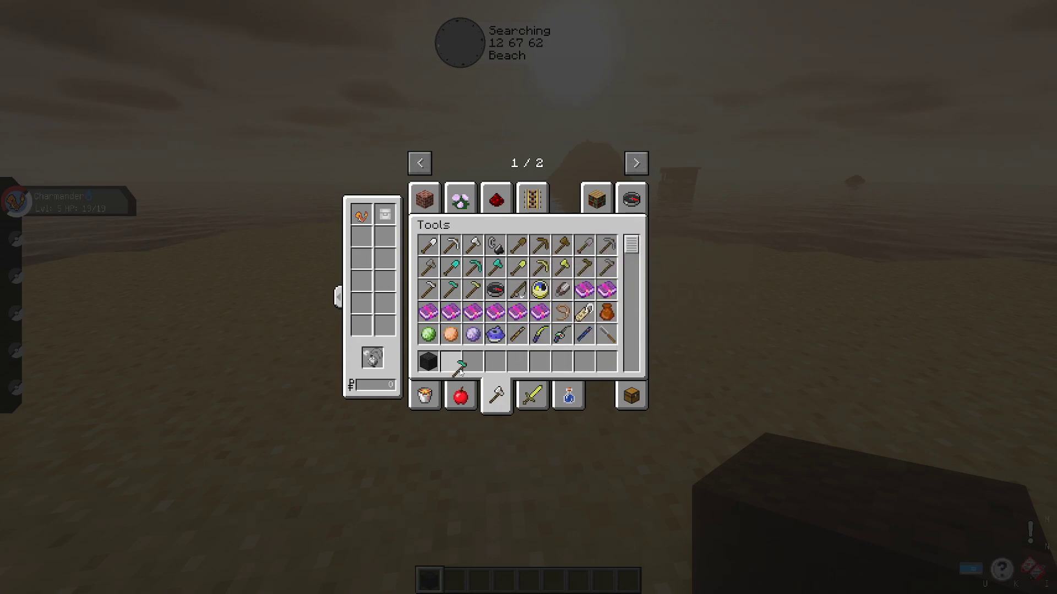
key("e")
right_click(528, 297)
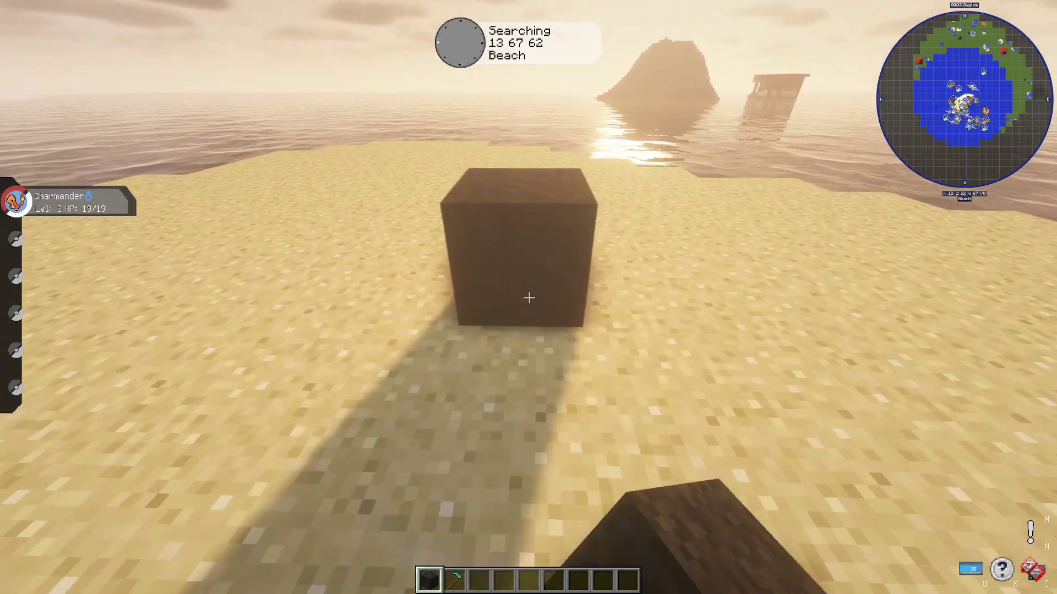
Step: Walk around the placed Ash Block and examine it and its surroundings from several sides
key("d")
key("w")
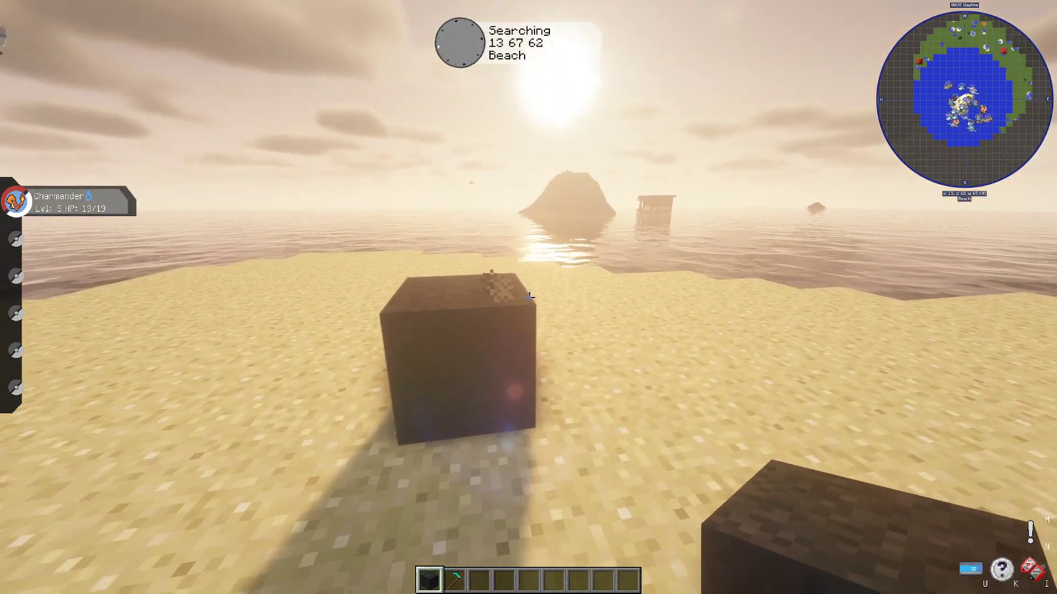
key("s")
key("d")
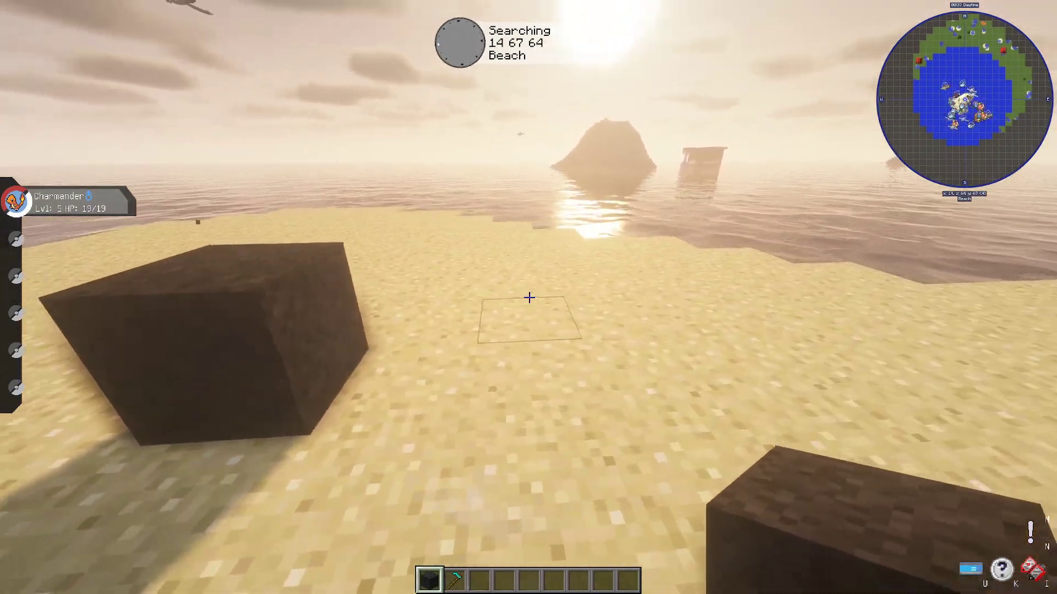
key("a")
key("d")
key("a")
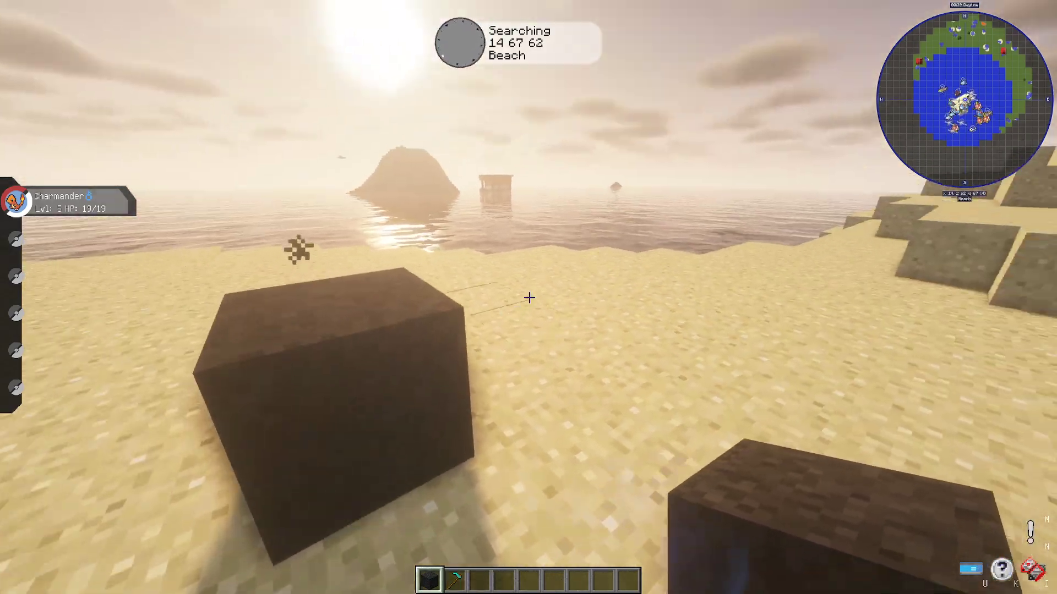
key("w")
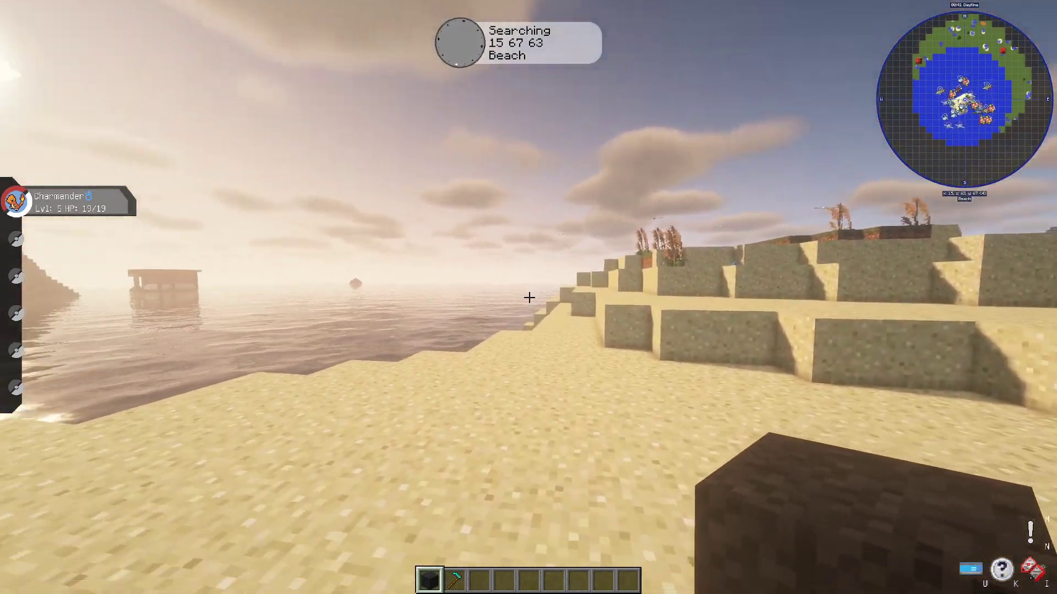
key("w")
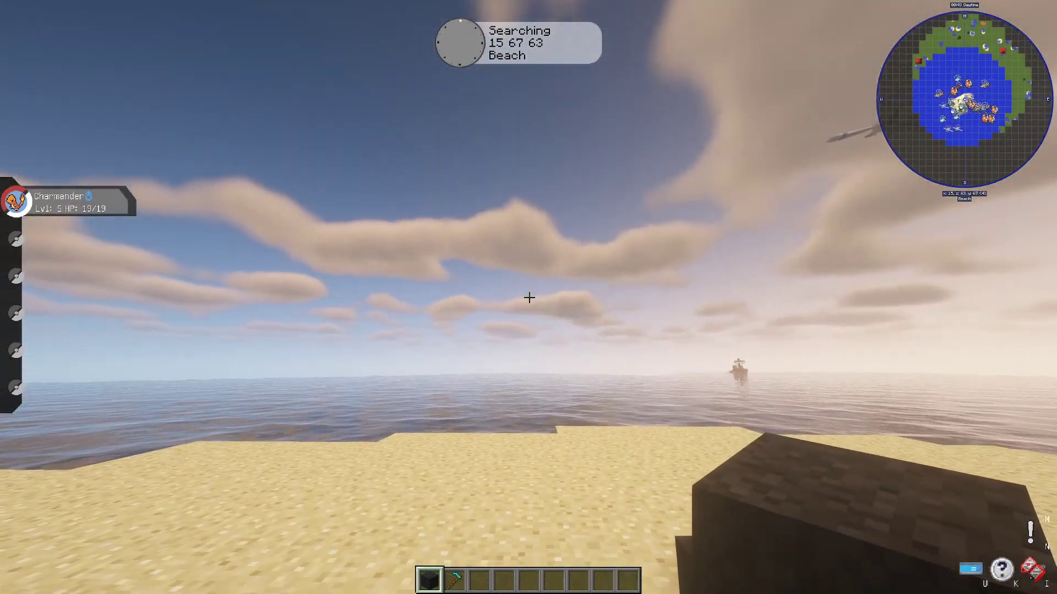
key("s")
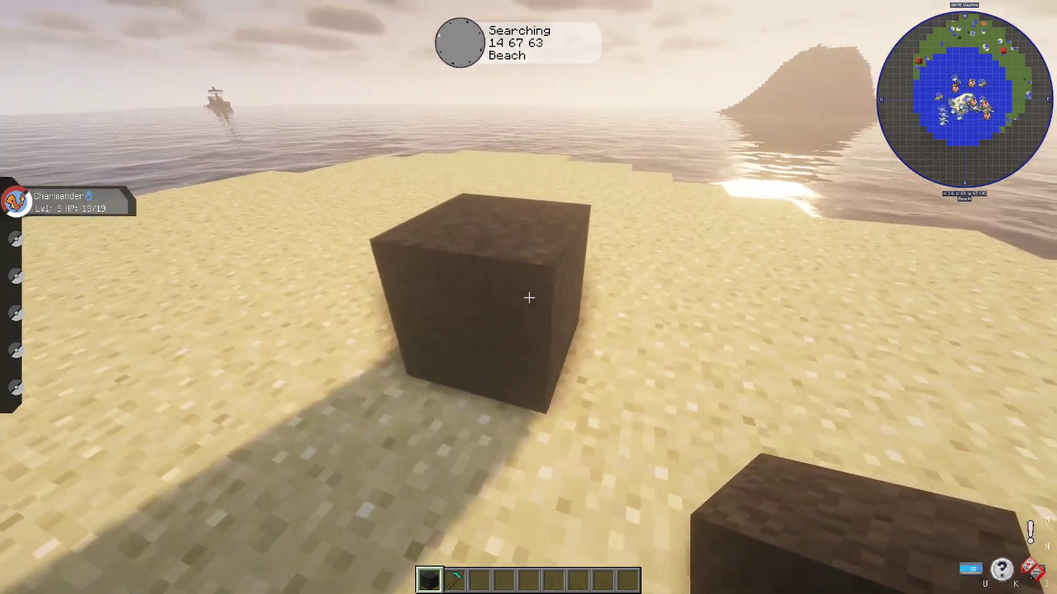
key("w")
key("space")
key("space")
key("space")
key("space")
key("s")
key("w")
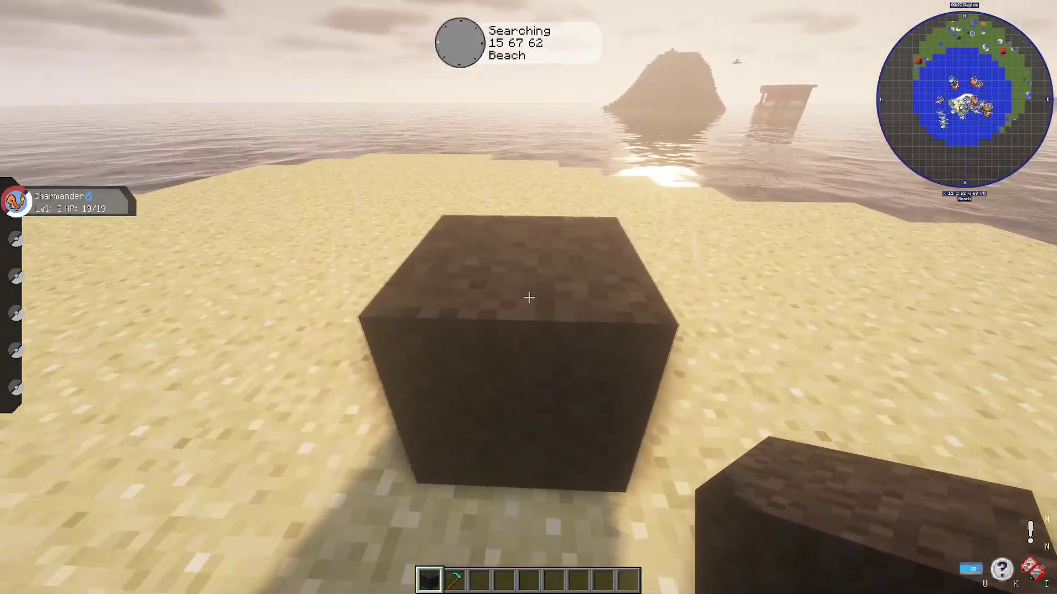
key("w")
Step: Search the creative inventory for "ash" and read the Ash Block's item details
key("e")
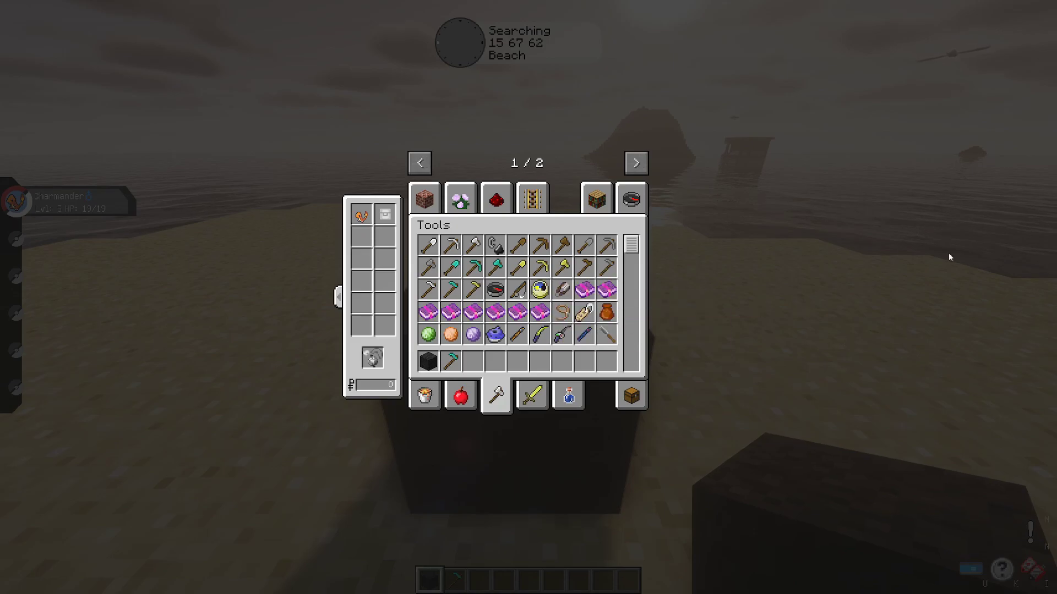
left_click(632, 197)
type("as")
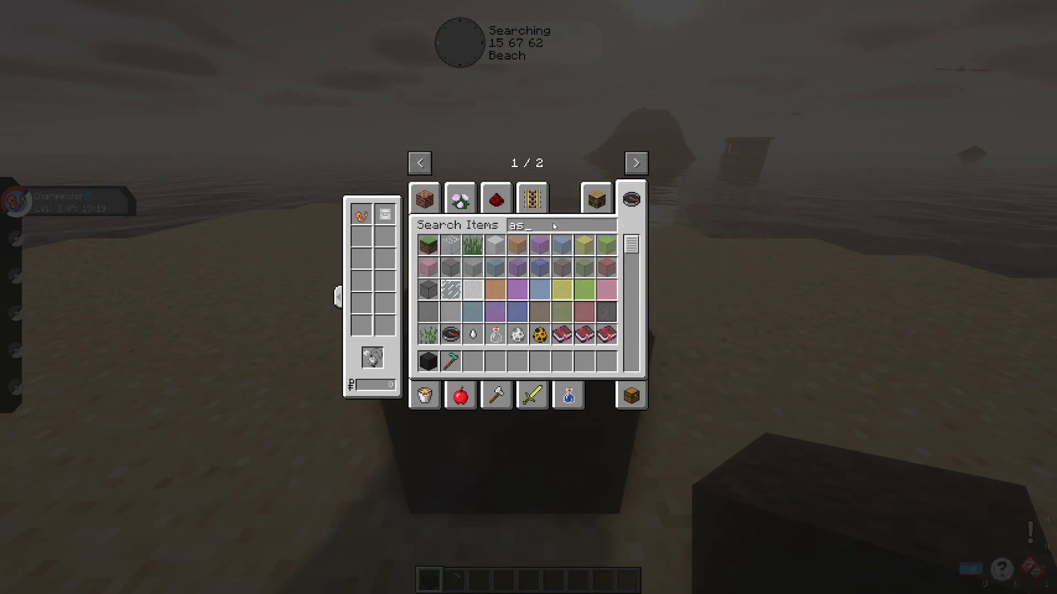
type("h")
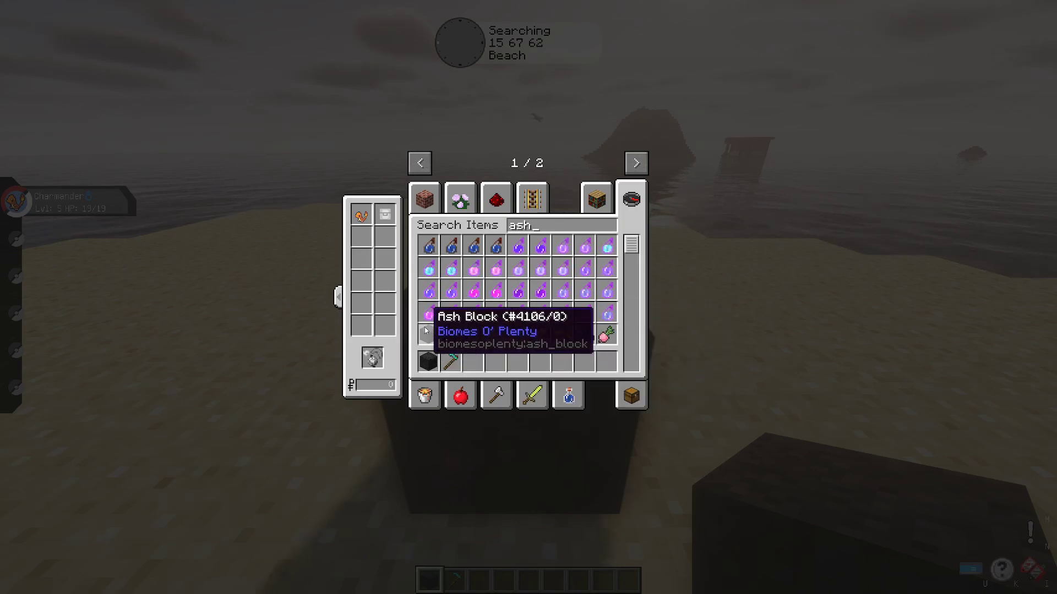
key("e")
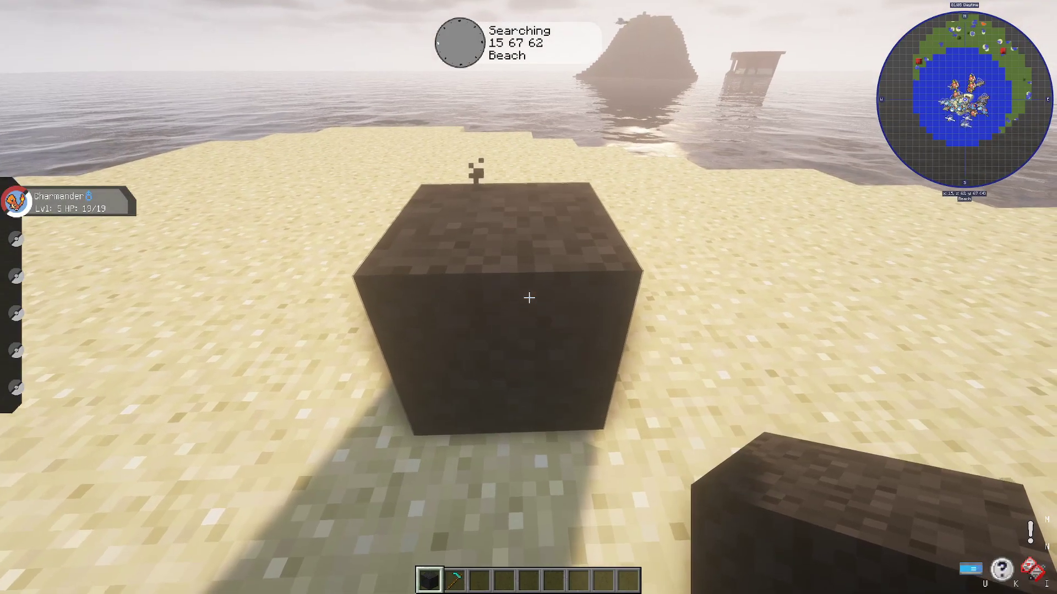
Step: Equip the Diamond Hoe and bind the block info tool to it with a chat command
key("2")
key("s")
key("w")
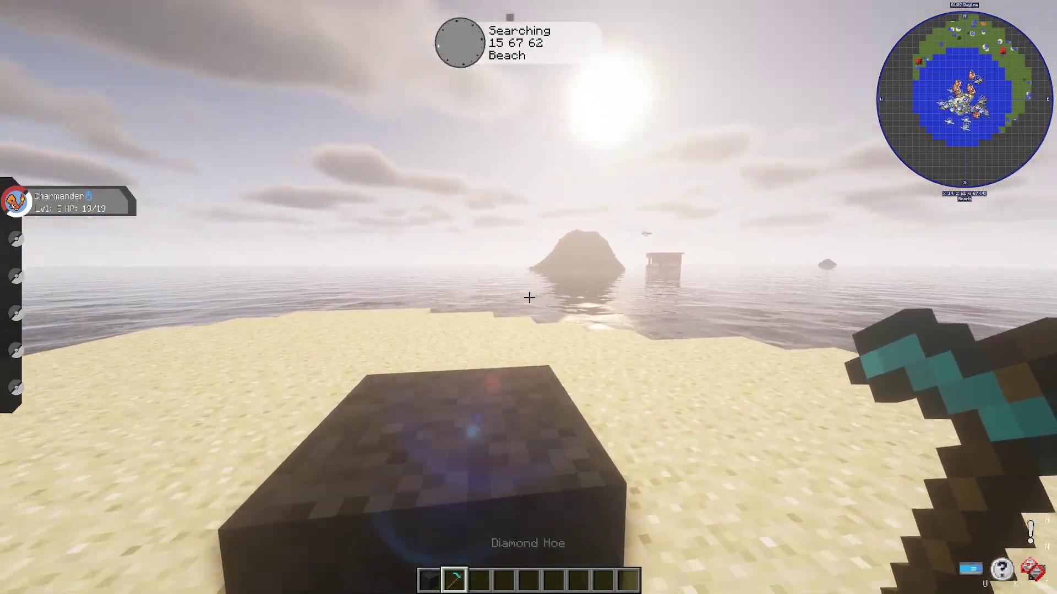
key("s")
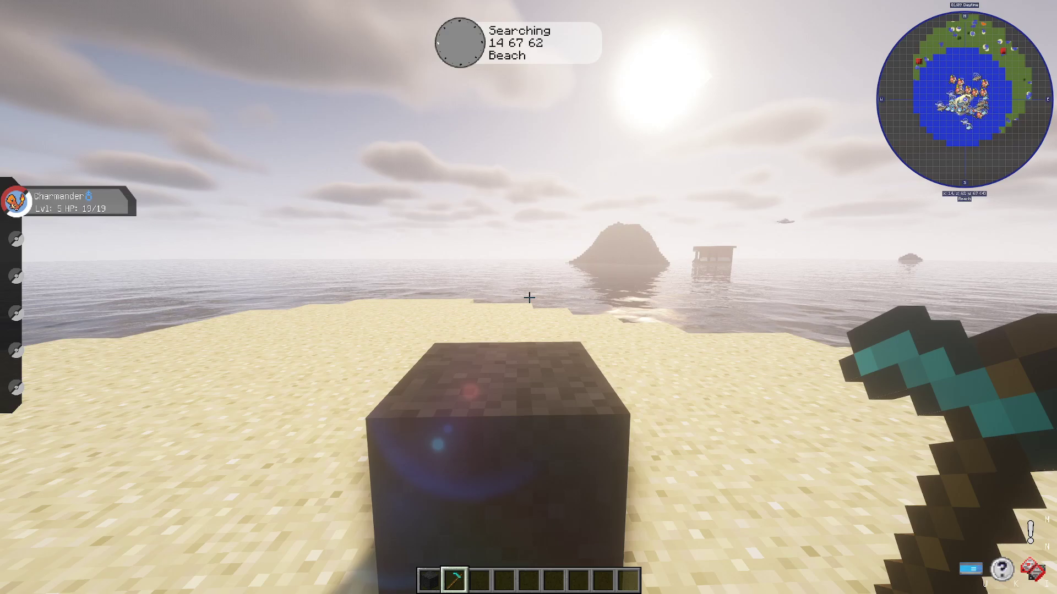
key("slash")
type("to")
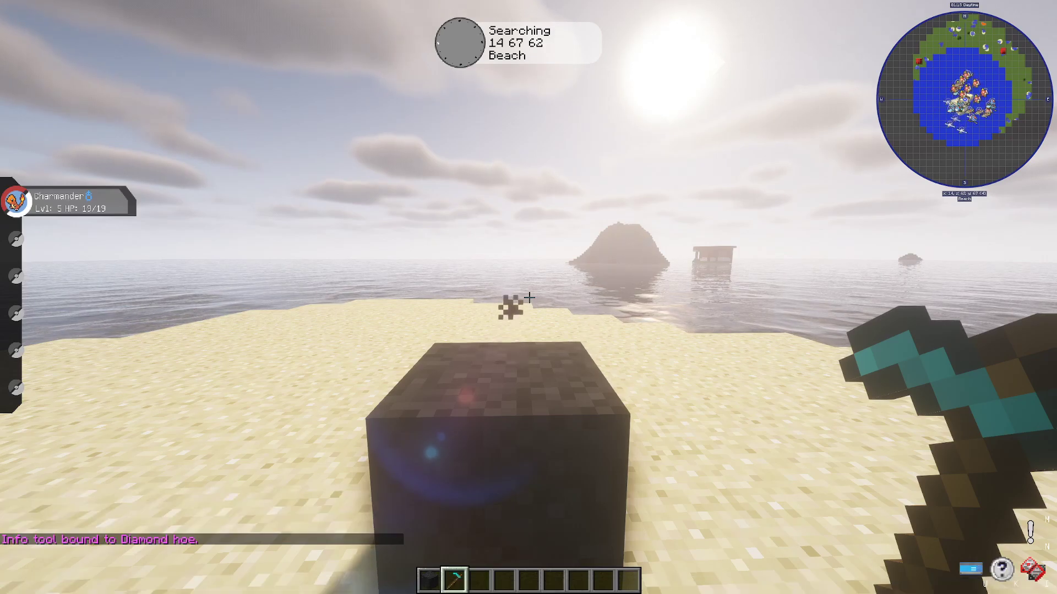
Step: Query a beach sand block beside the Ash Block with the info tool
type("wsd")
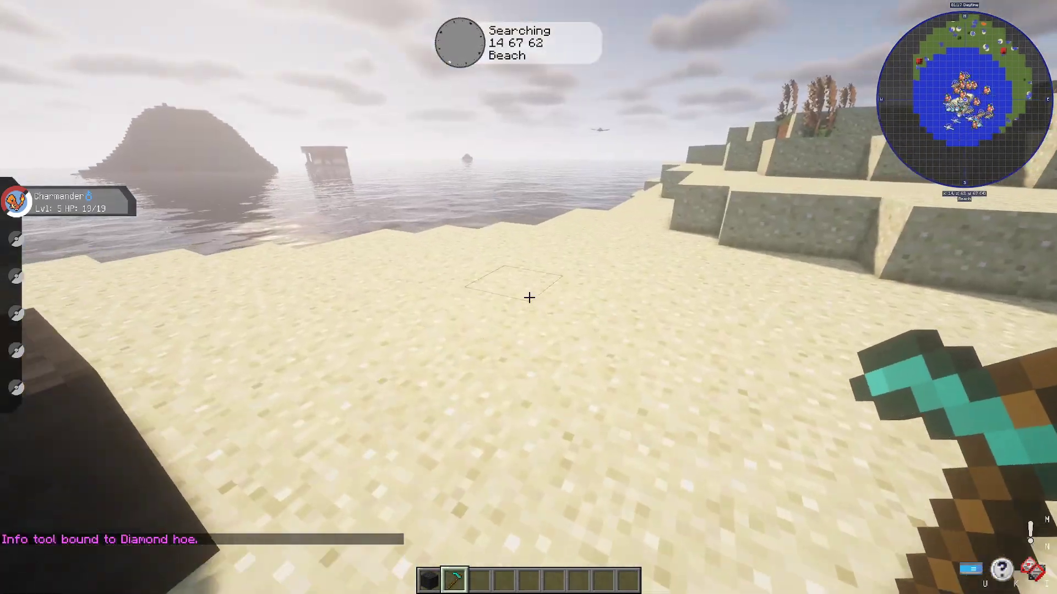
type("wsd")
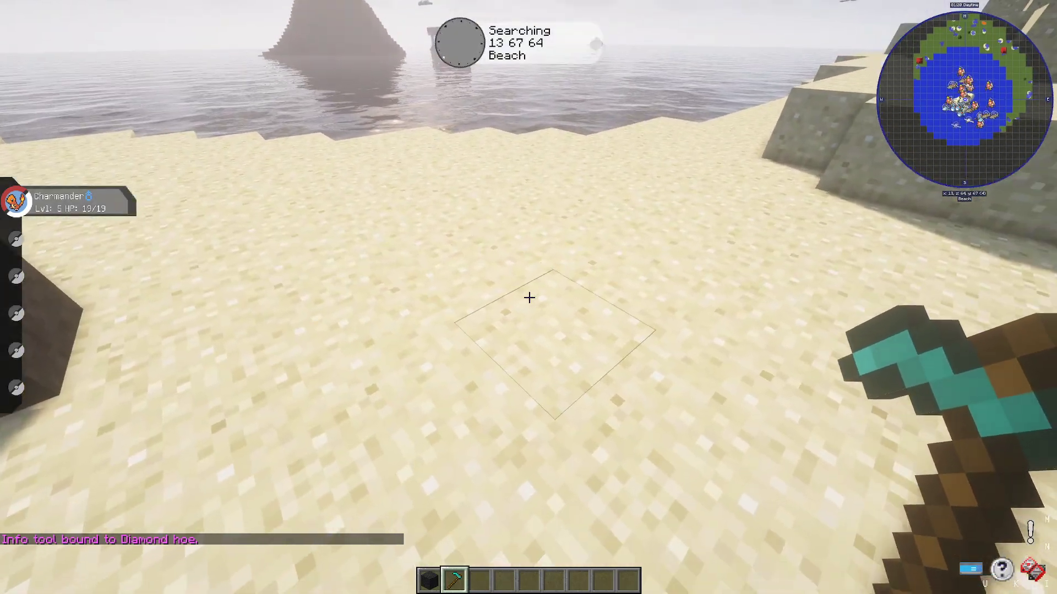
right_click(529, 297)
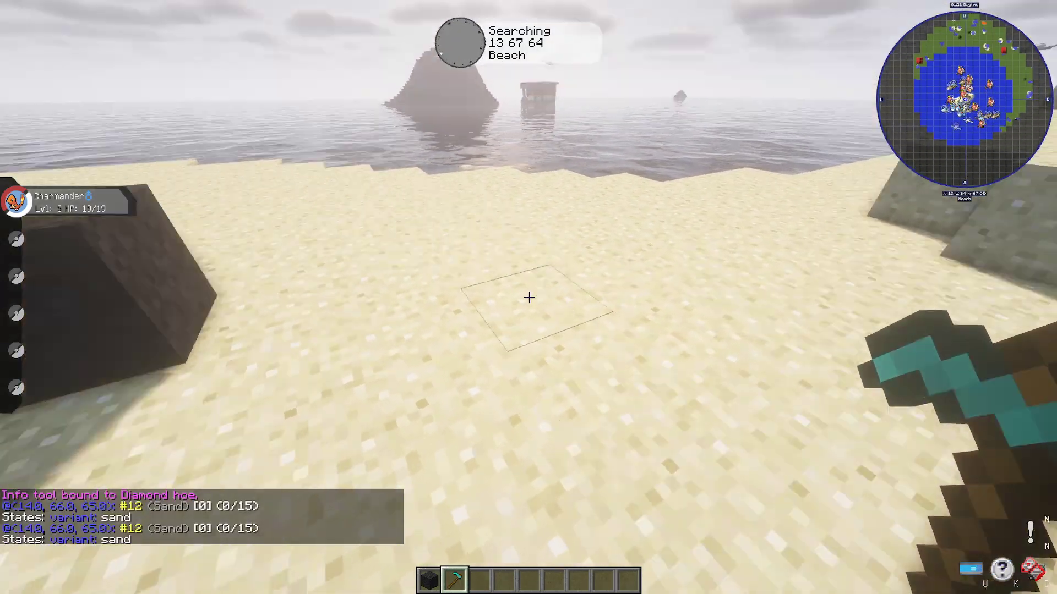
Step: Return to the placed Ash Block and query its block ID with the info tool
key("a")
key("w")
key("w")
key("s")
key("w")
key("s")
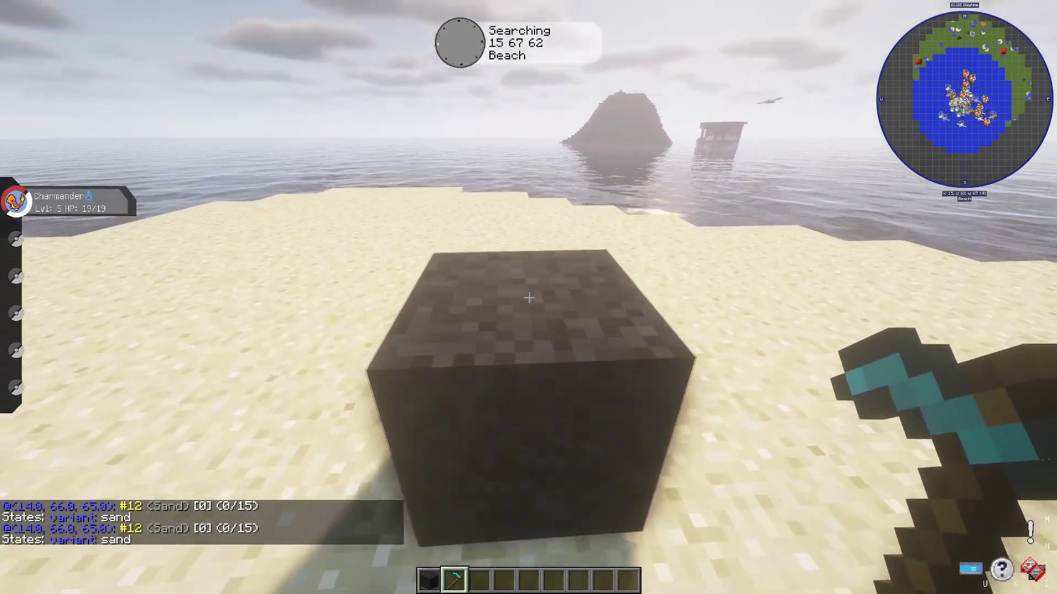
right_click(529, 297)
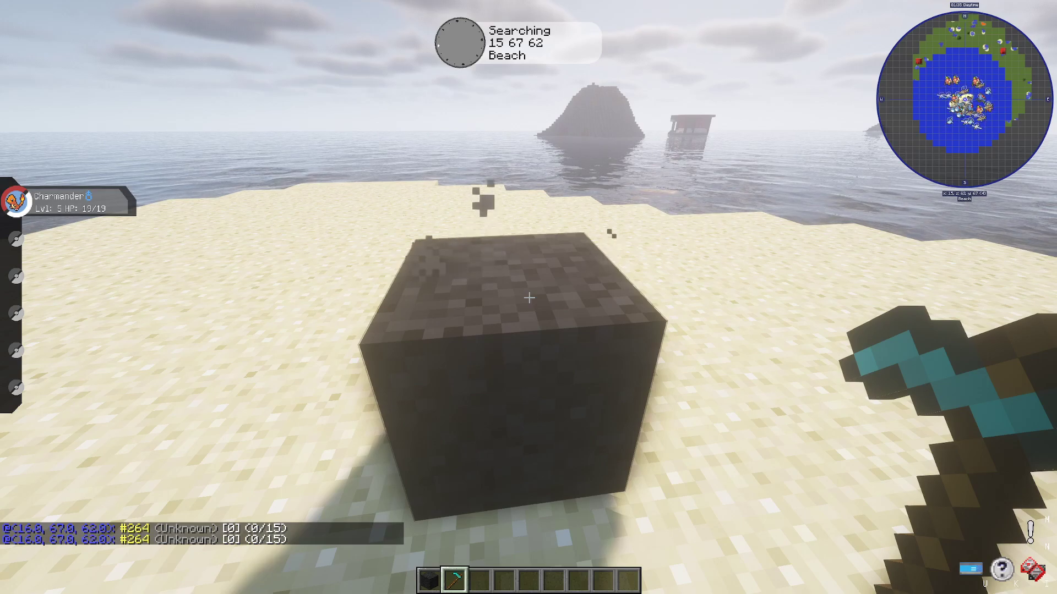
right_click(528, 297)
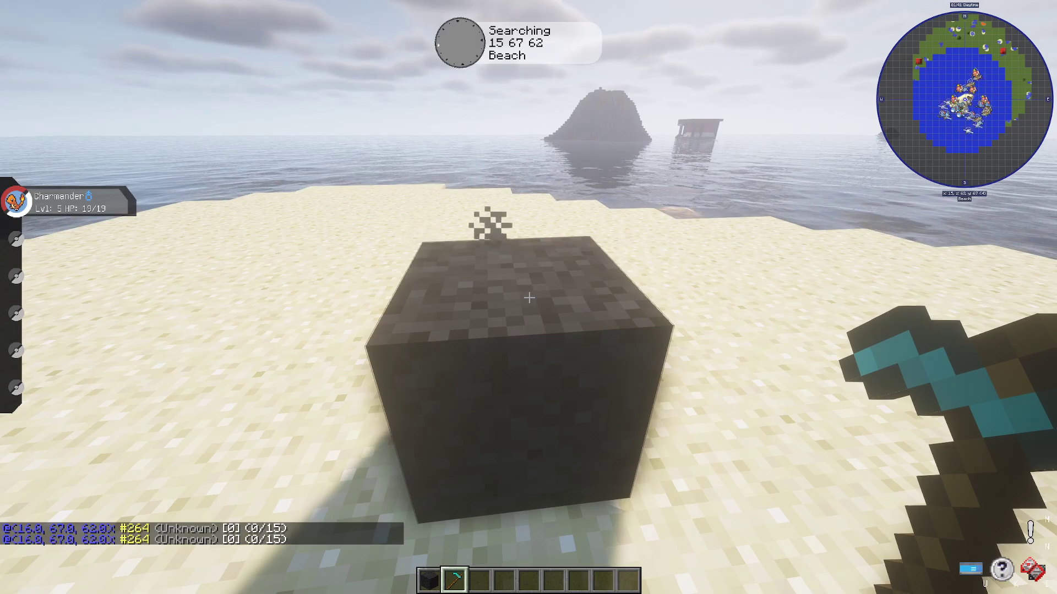
right_click(528, 297)
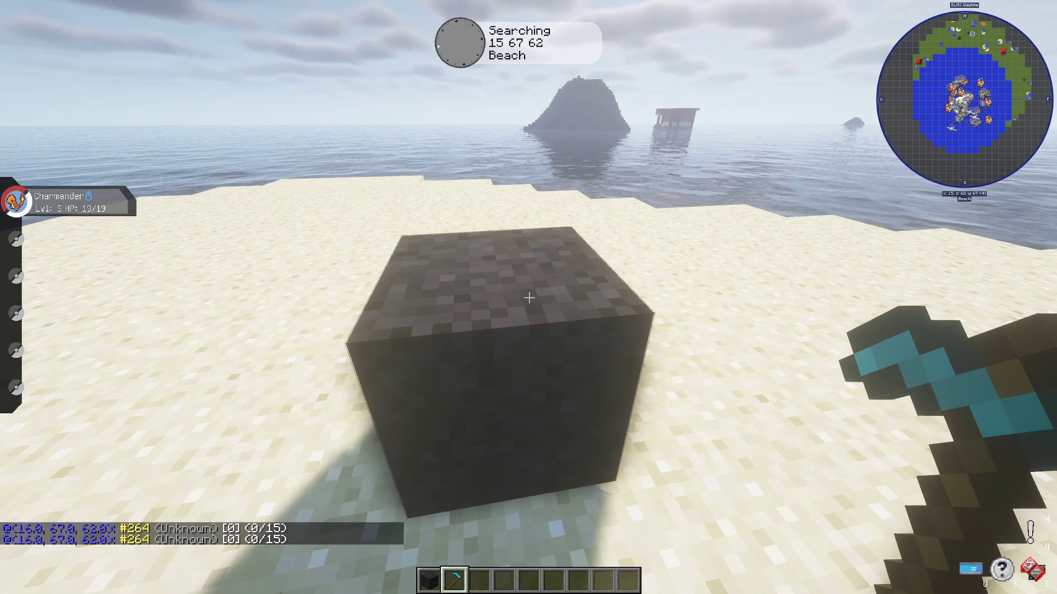
Step: Save and leave the world, quit the game, and switch to WorldPainter
key("s")
key("Escape")
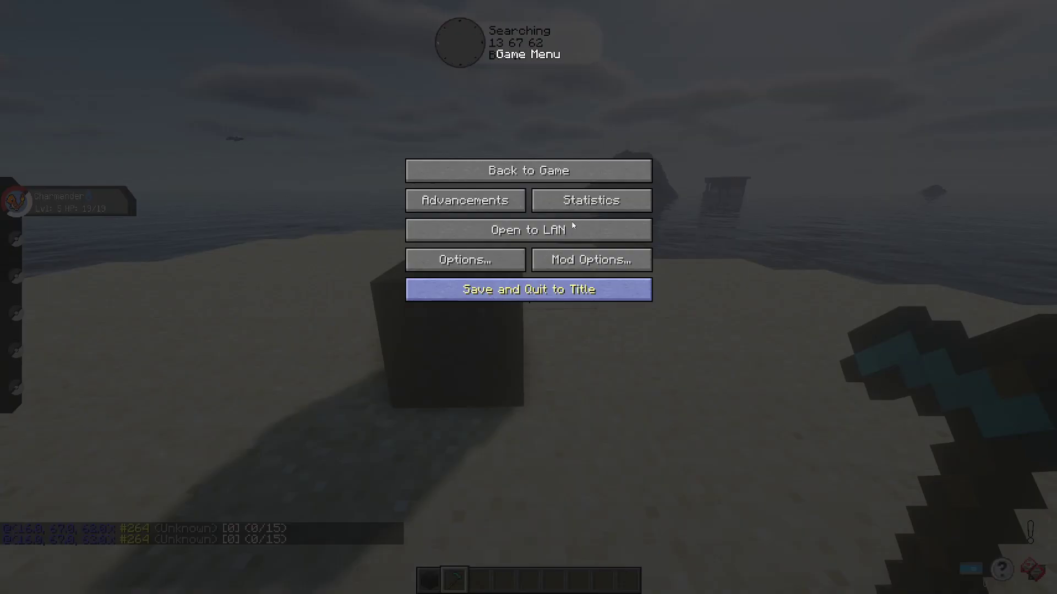
left_click(469, 293)
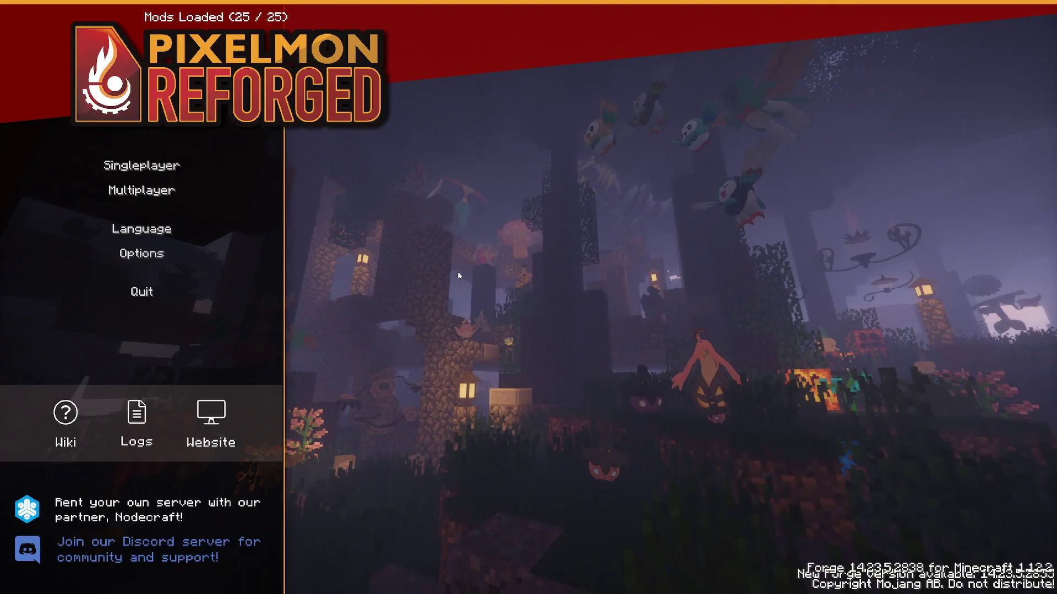
left_click(142, 292)
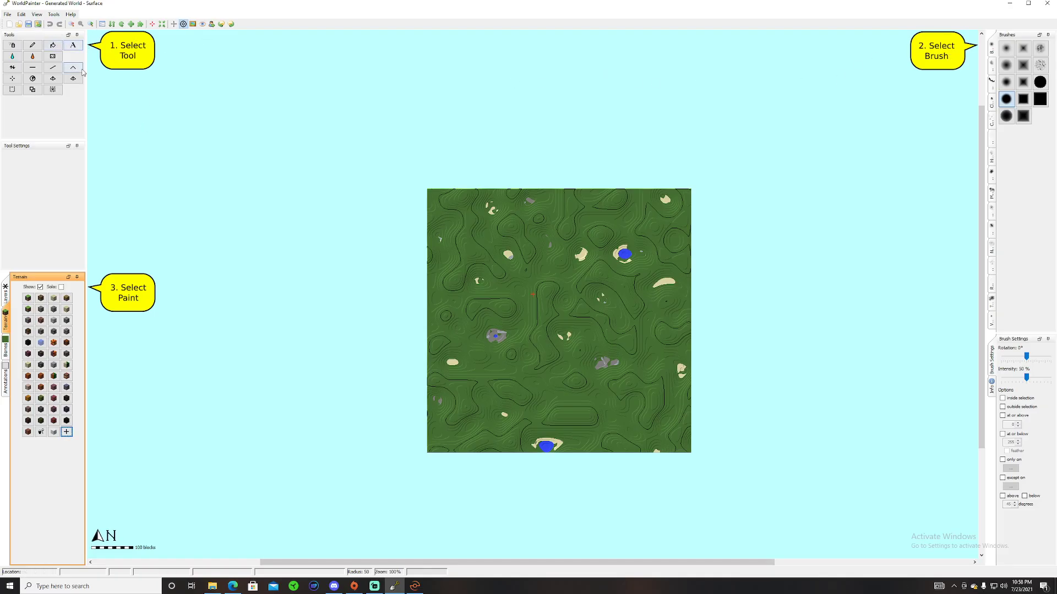
Step: Create a flat world "ash block 1" in Minecraft 1.2 - 1.12 (Anvil) format at level 64 with extended block IDs, and check that setting
left_click(66, 431)
left_click(7, 14)
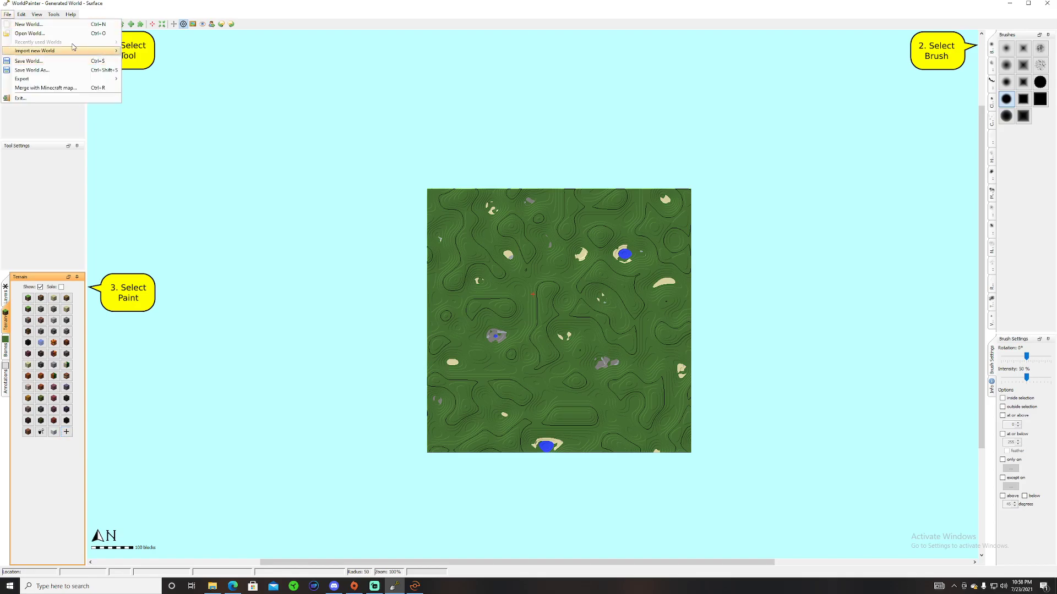
left_click(19, 26)
left_click(538, 303)
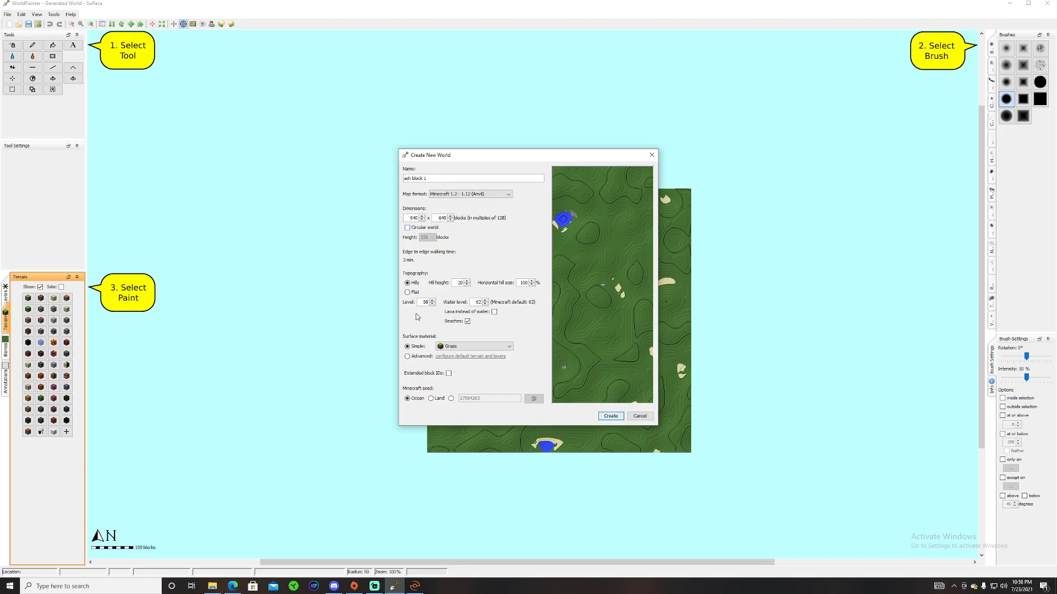
left_click(415, 296)
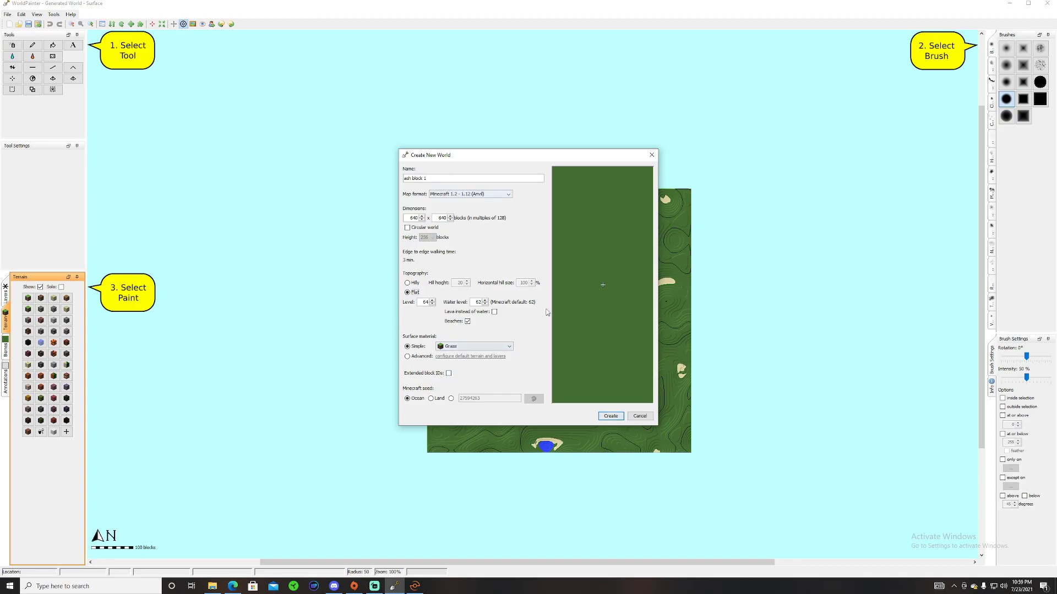
left_click(449, 374)
left_click(611, 418)
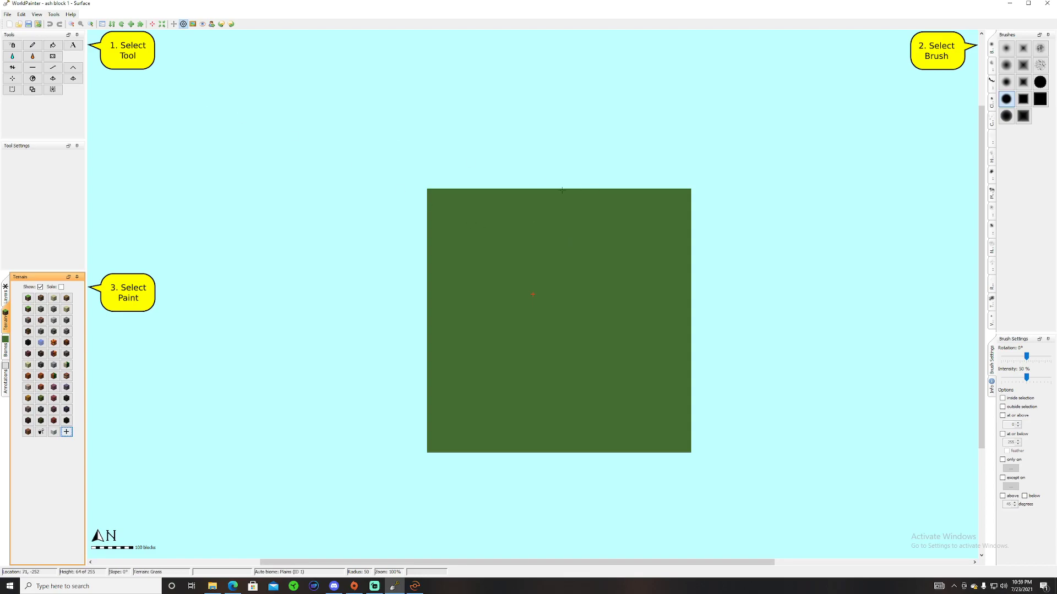
left_click(21, 14)
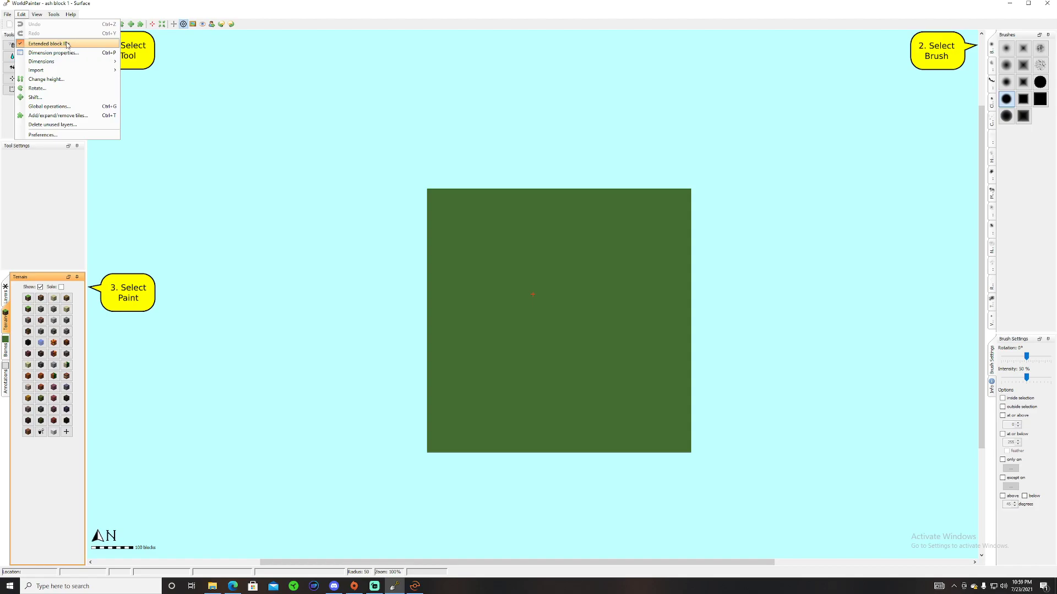
left_click(454, 184)
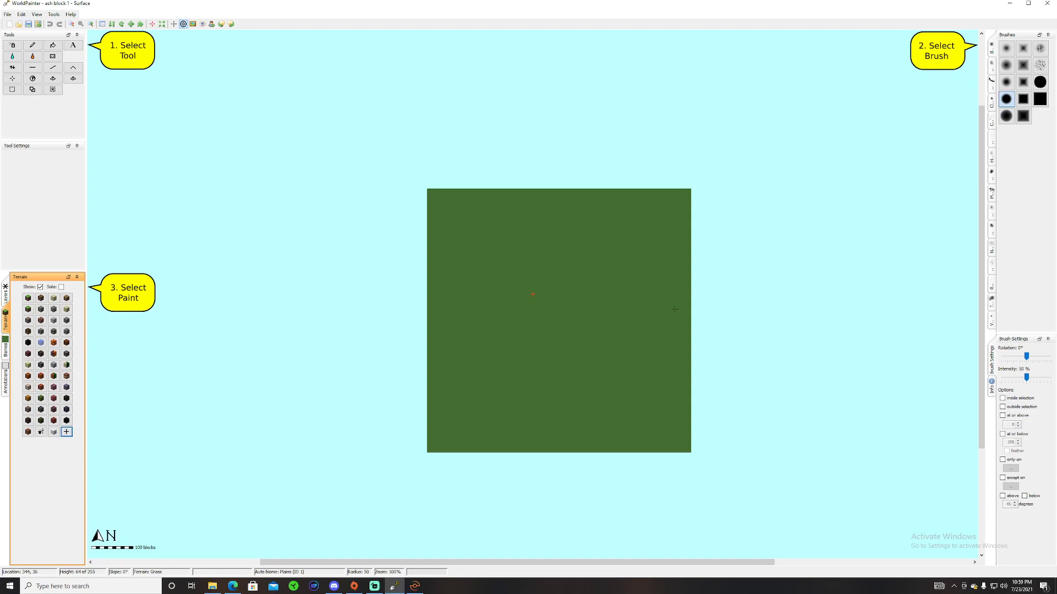
left_click(30, 301)
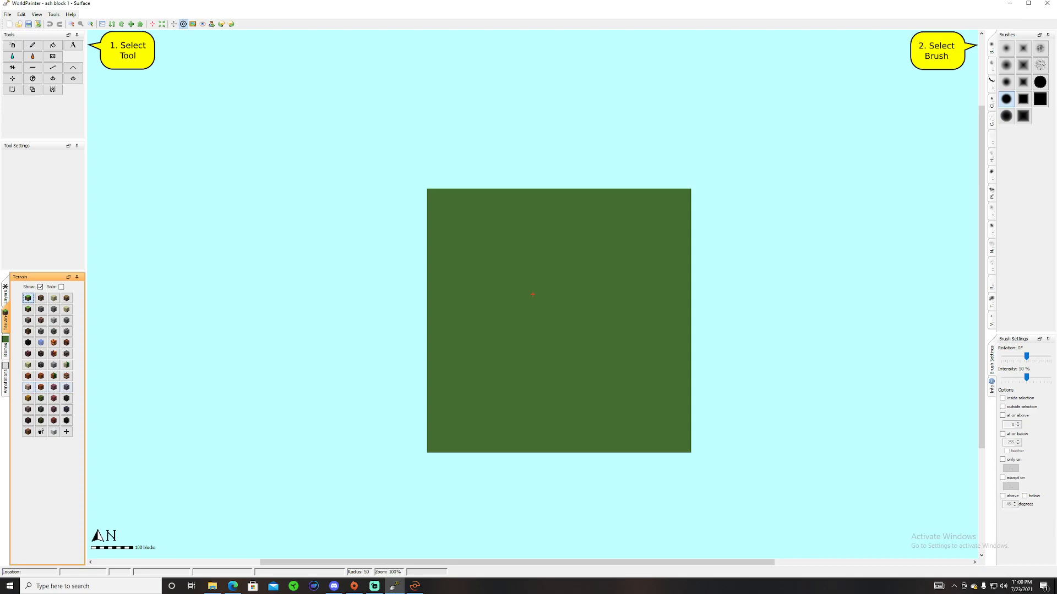
left_click(6, 325)
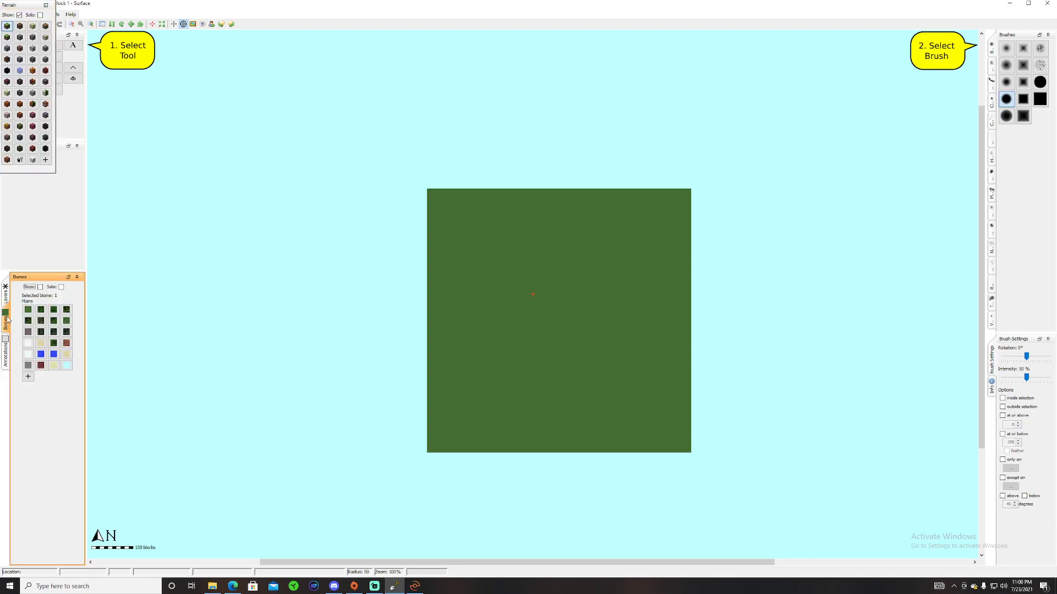
double_click(21, 5)
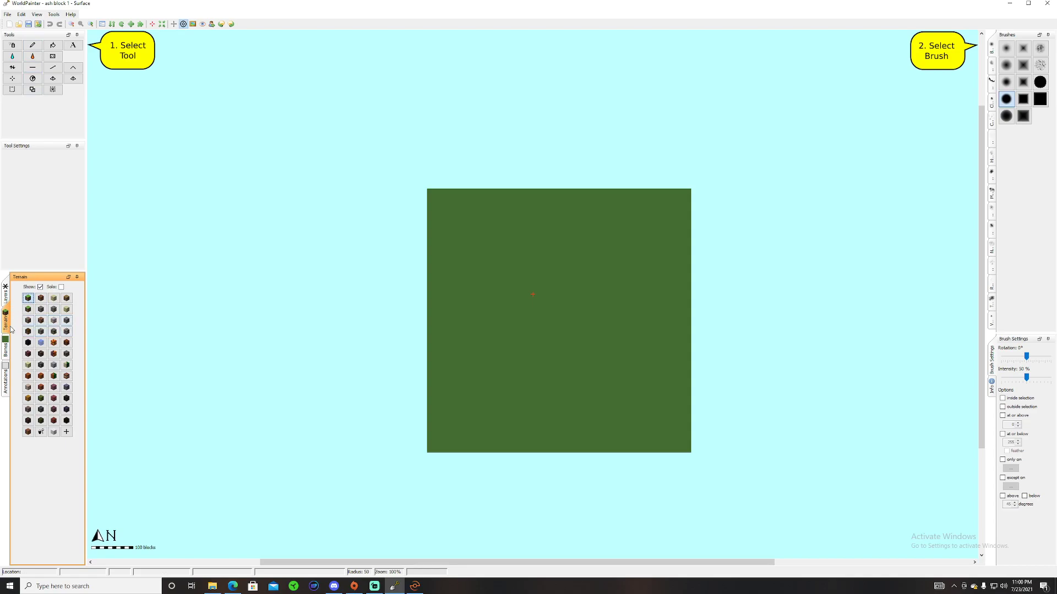
Step: Start a new custom terrain material, name it "ash block" and give it a black colour
left_click(67, 432)
left_click(99, 432)
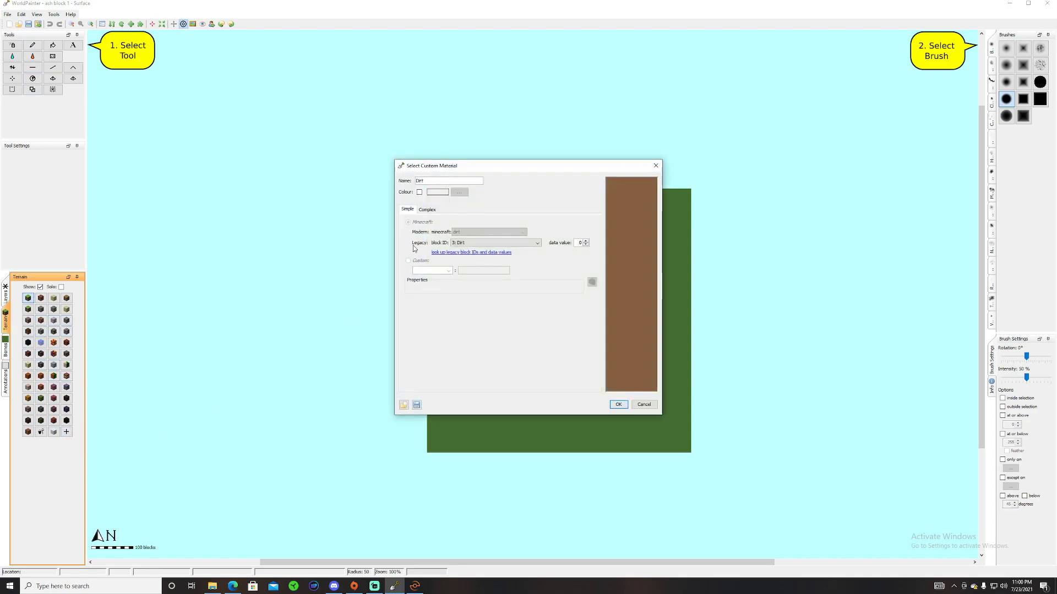
key("BackSpace")
key("BackSpace")
type("ash block")
left_click(420, 192)
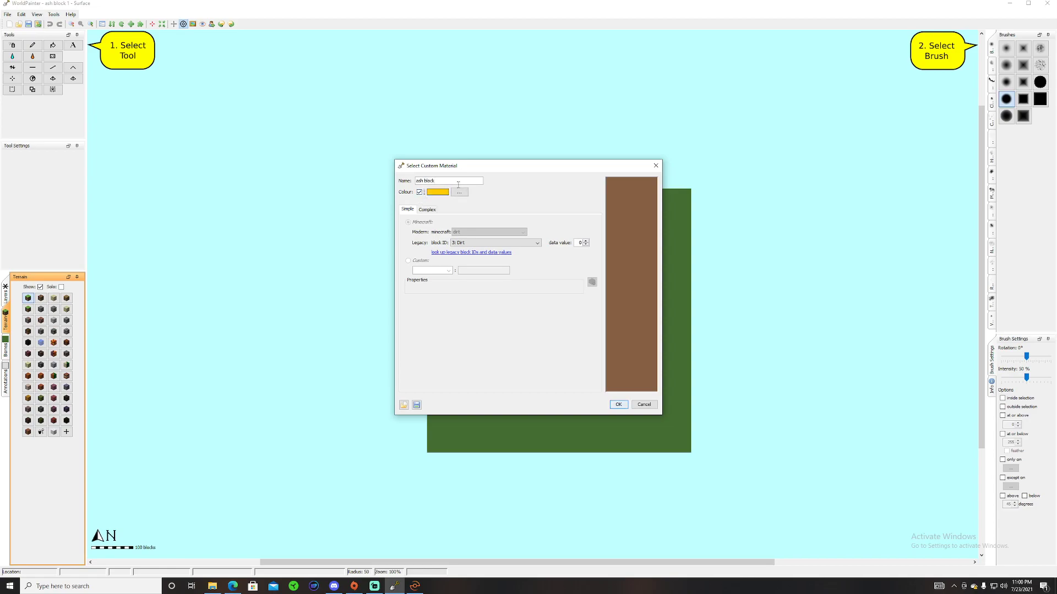
left_click(459, 192)
left_click(446, 293)
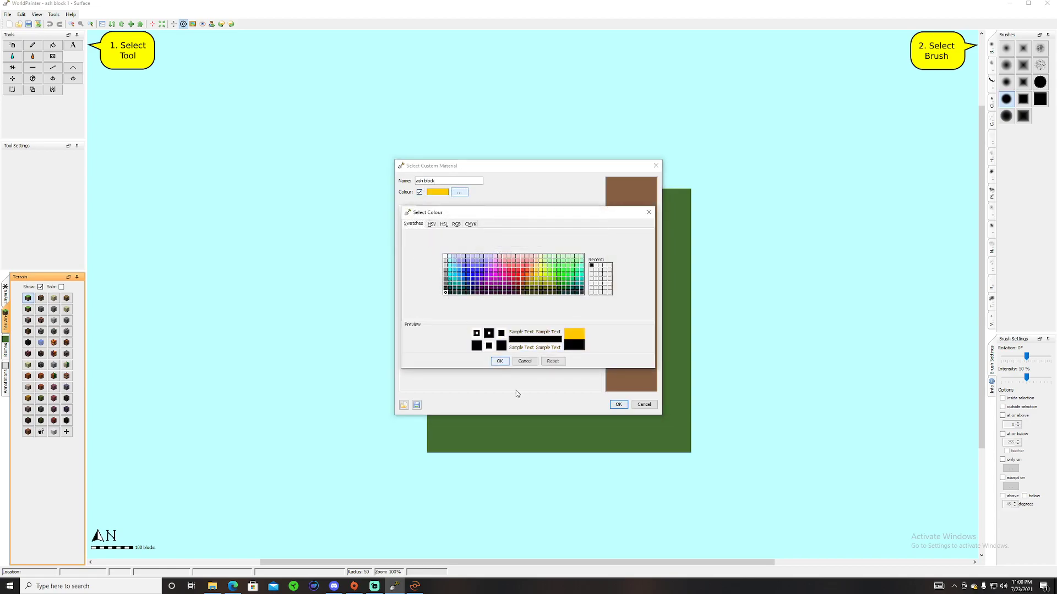
left_click(500, 361)
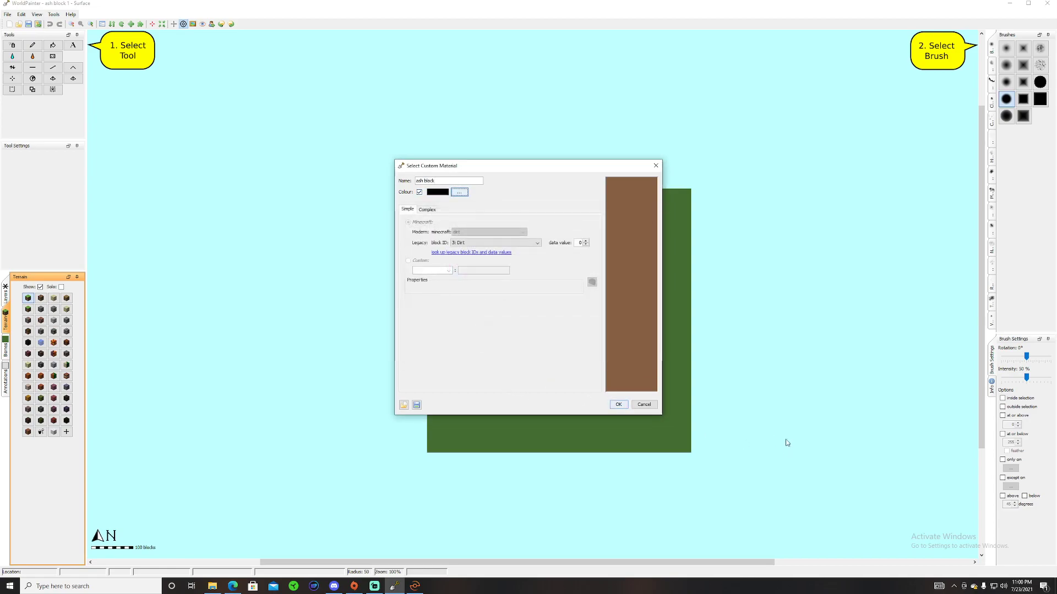
Step: Set the material's legacy block ID to 264
left_click(522, 243)
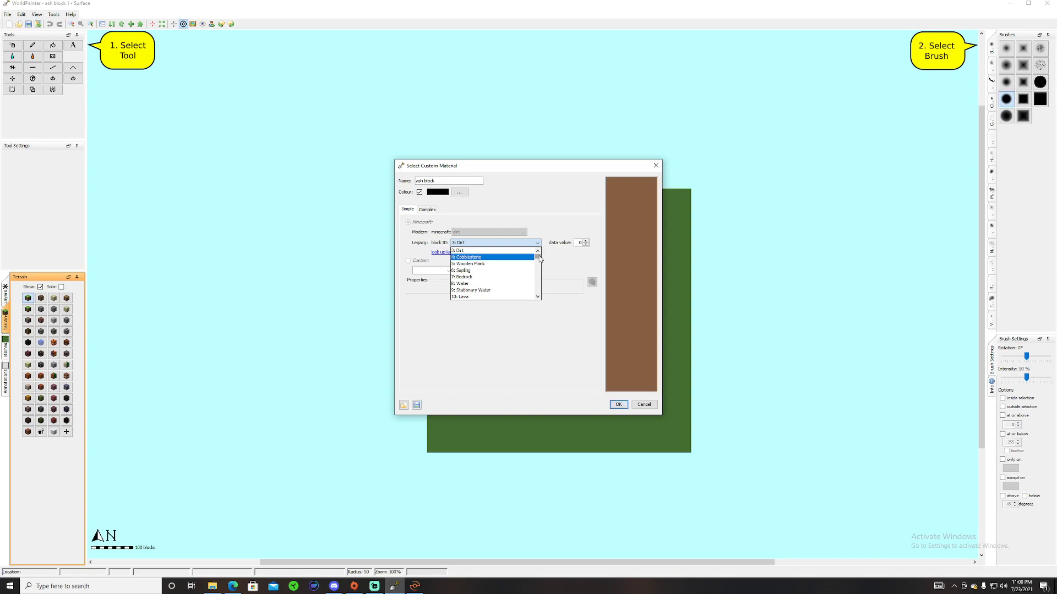
left_click_drag(539, 256, 539, 259)
scroll(495, 274, "up", 3)
scroll(495, 276, "up", 20)
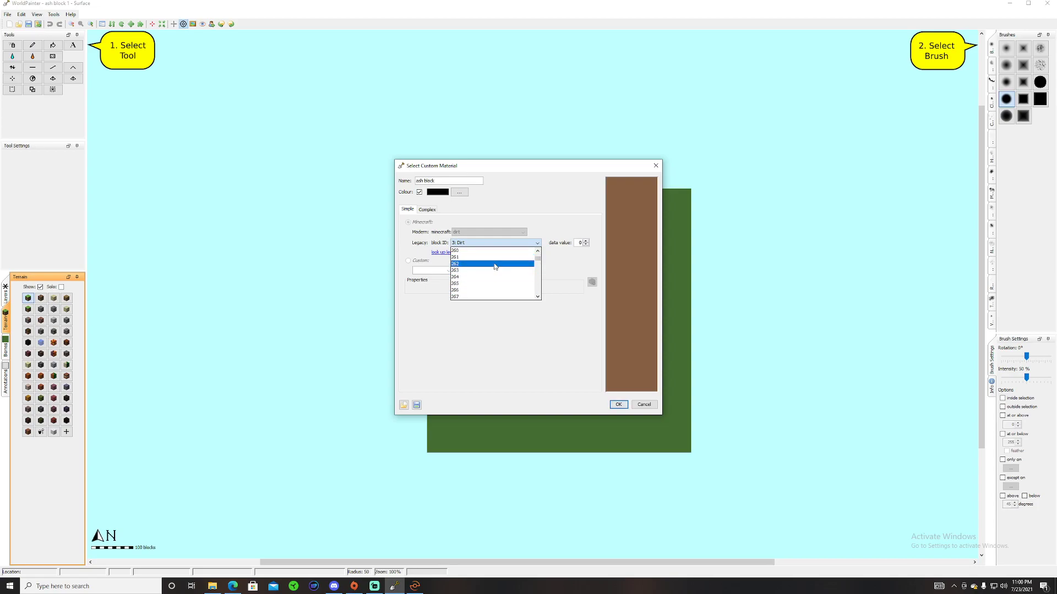
left_click(477, 277)
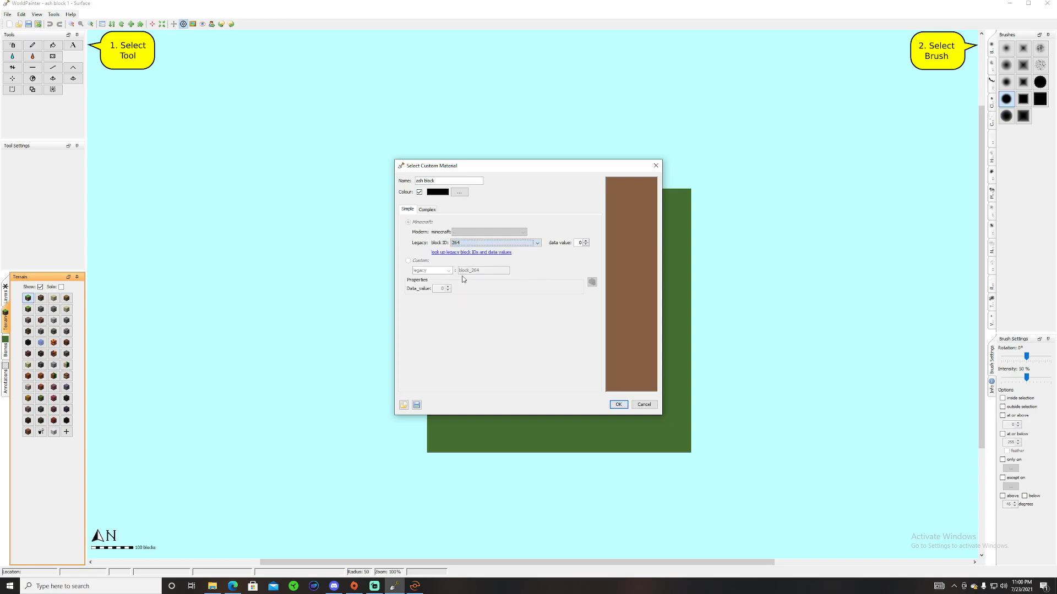
Step: Try different data values for the block, and add the material to the custom terrains
left_click(587, 241)
left_click(586, 244)
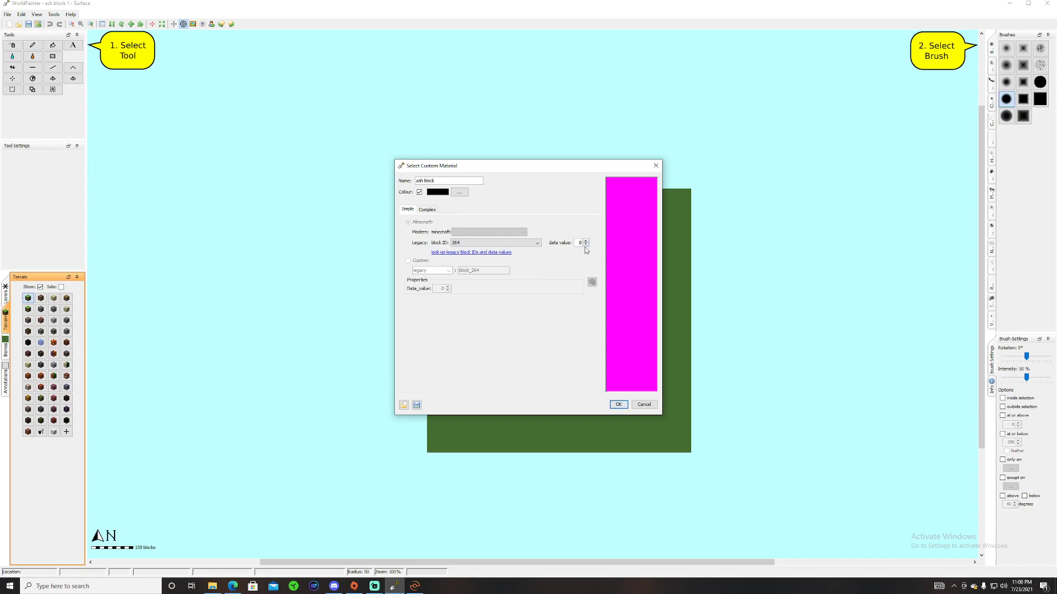
left_click(587, 241)
left_click(586, 241)
left_click(586, 241)
left_click(587, 241)
left_click(586, 245)
left_click(586, 244)
left_click(586, 245)
left_click(618, 404)
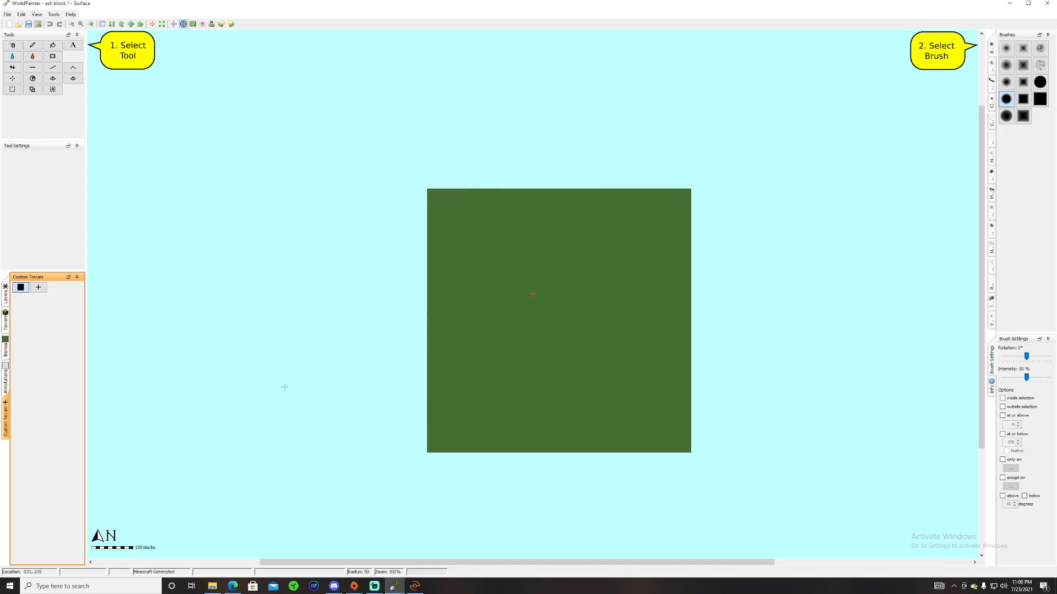
Step: Start a new custom biome, name it "volcanic island" and set its ID to 106
left_click(6, 351)
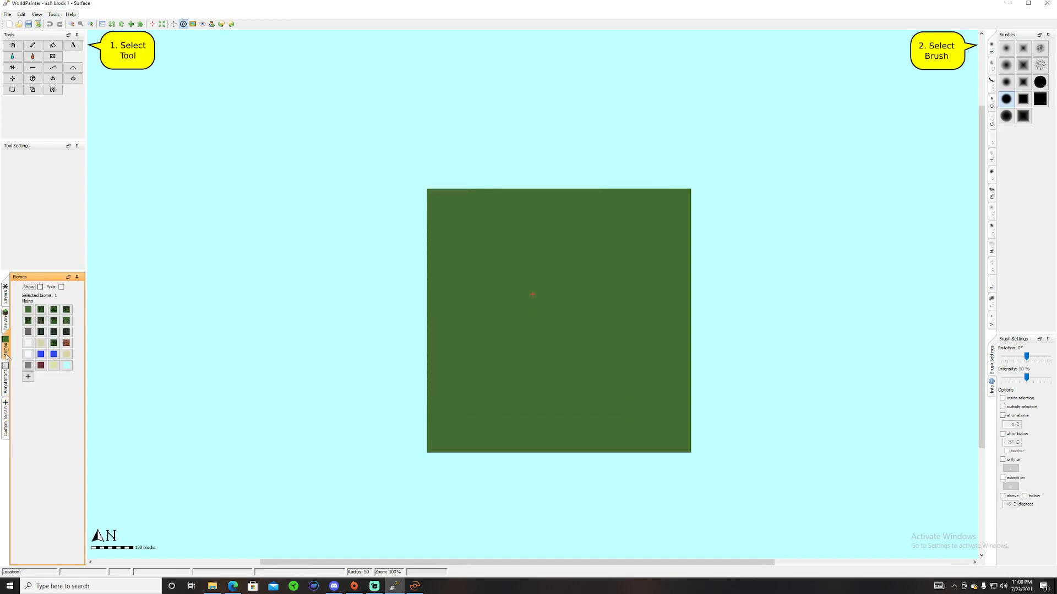
left_click(31, 378)
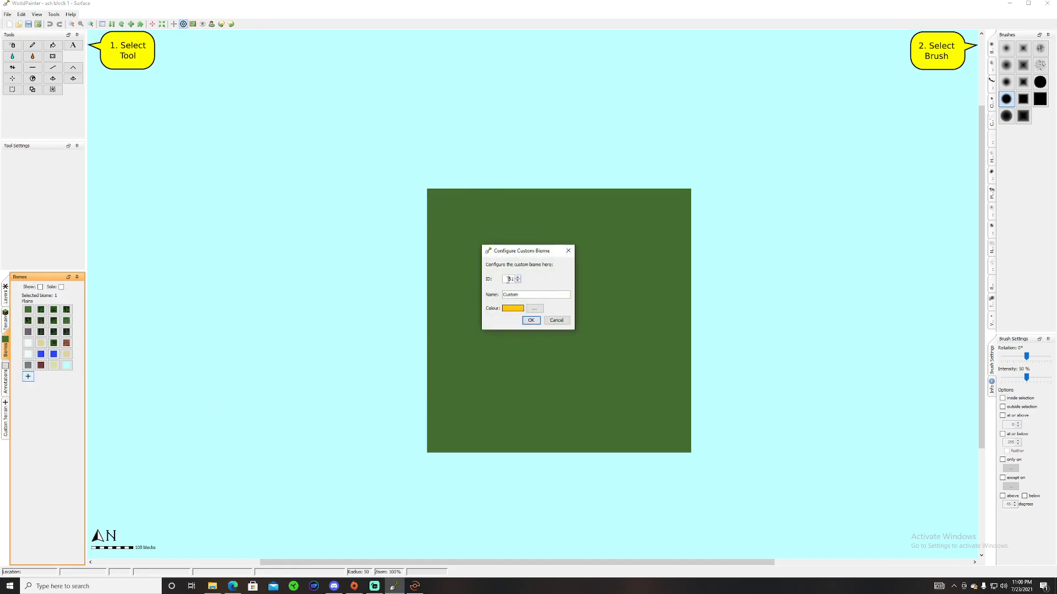
double_click(527, 296)
key("BackSpace")
type("volcasn")
key("BackSpace")
type("nic island")
double_click(511, 279)
type("1")
Step: Give the custom biome a red colour and add it to the biomes
left_click(534, 308)
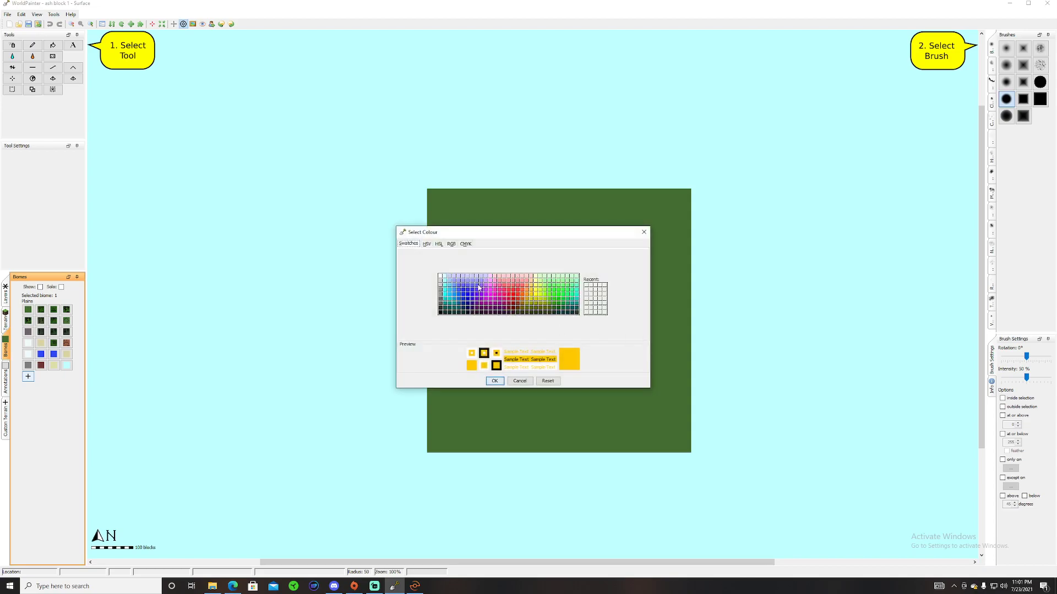
left_click(516, 298)
left_click(494, 381)
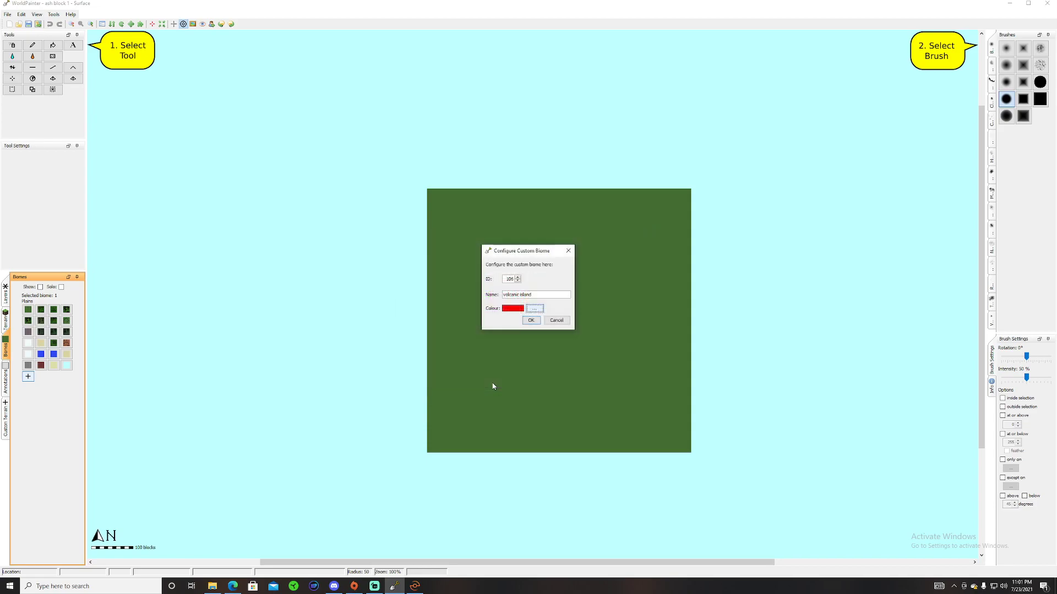
left_click(531, 320)
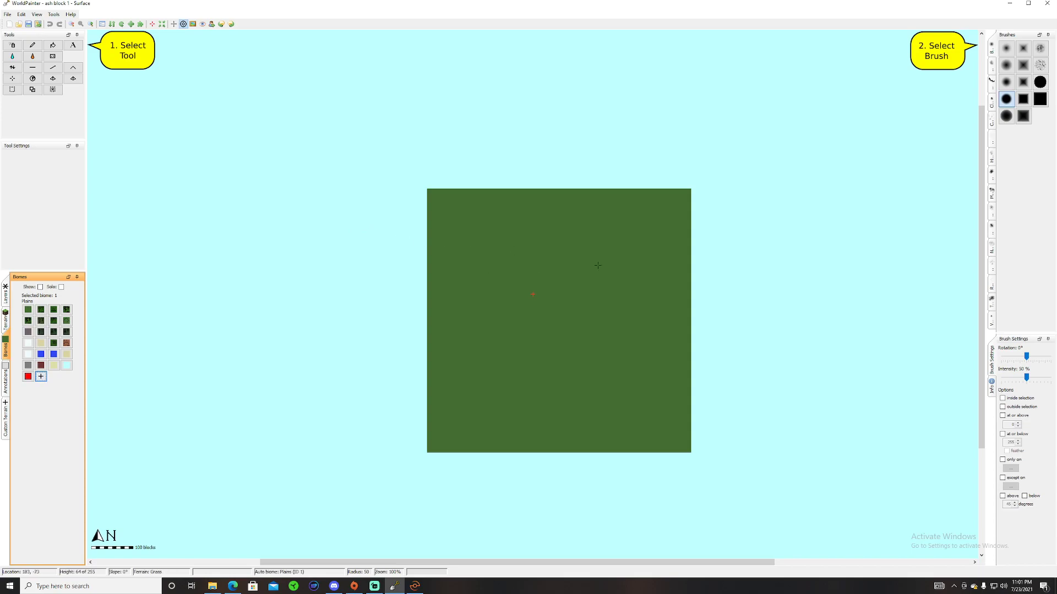
left_click(40, 377)
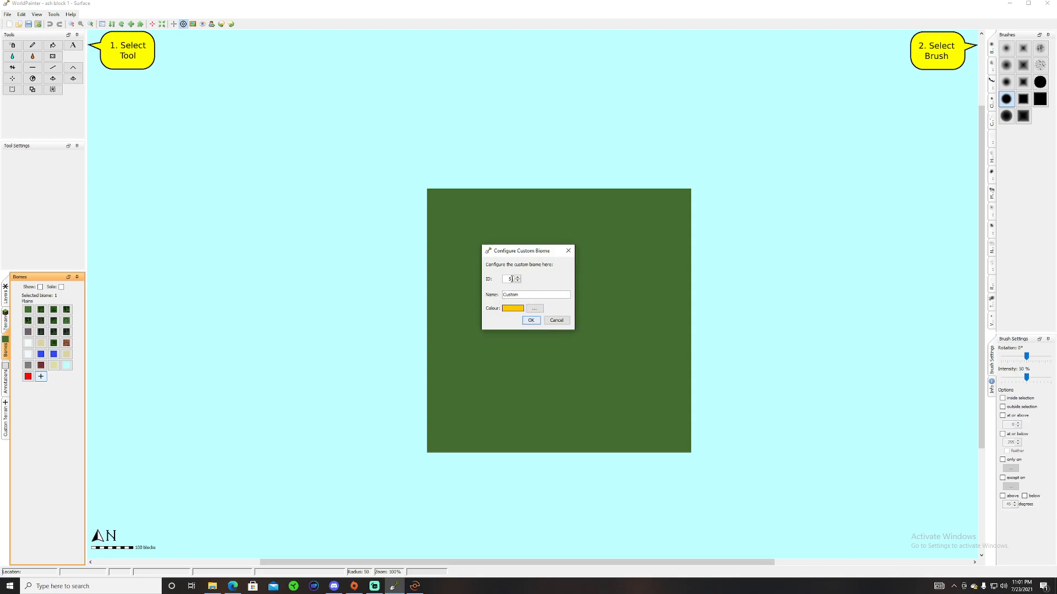
left_click_drag(508, 279, 518, 281)
left_click(538, 295)
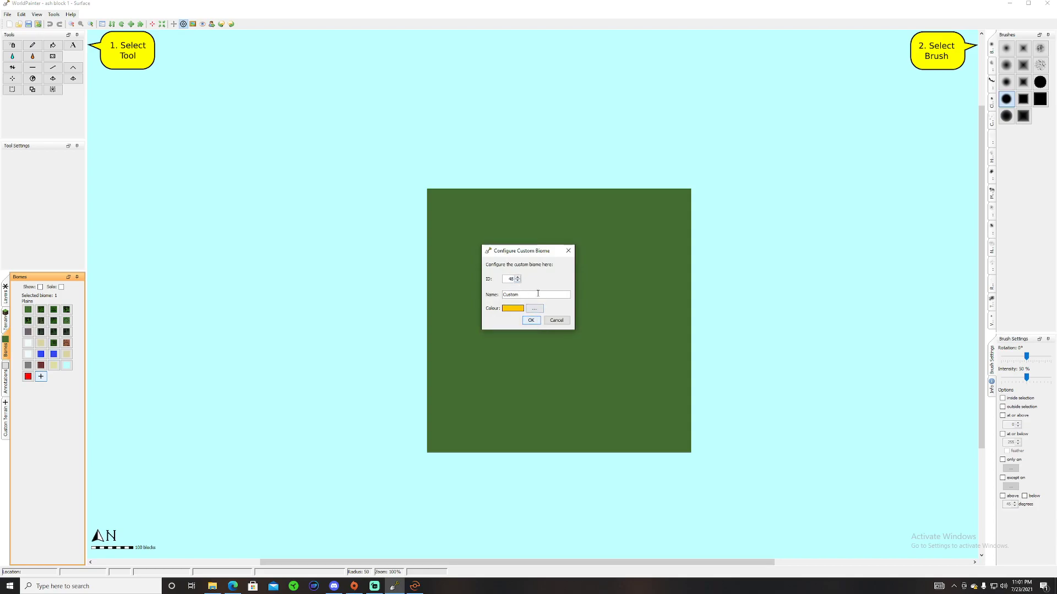
double_click(509, 279)
left_click(533, 294)
double_click(510, 279)
left_click(556, 320)
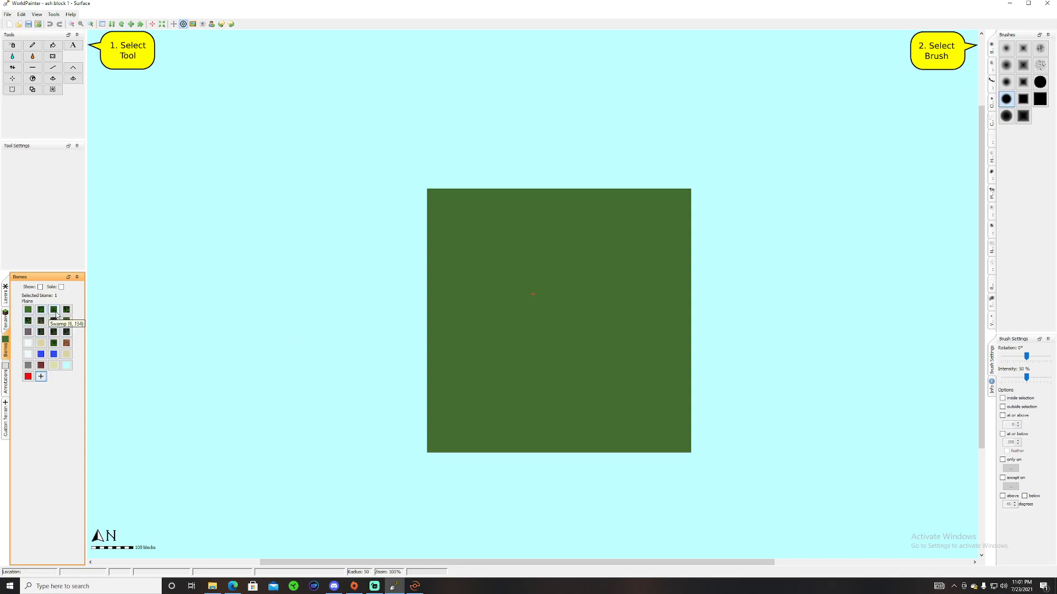
Step: Try the lukewarm and deep variants of the Ocean biome
left_click(40, 355)
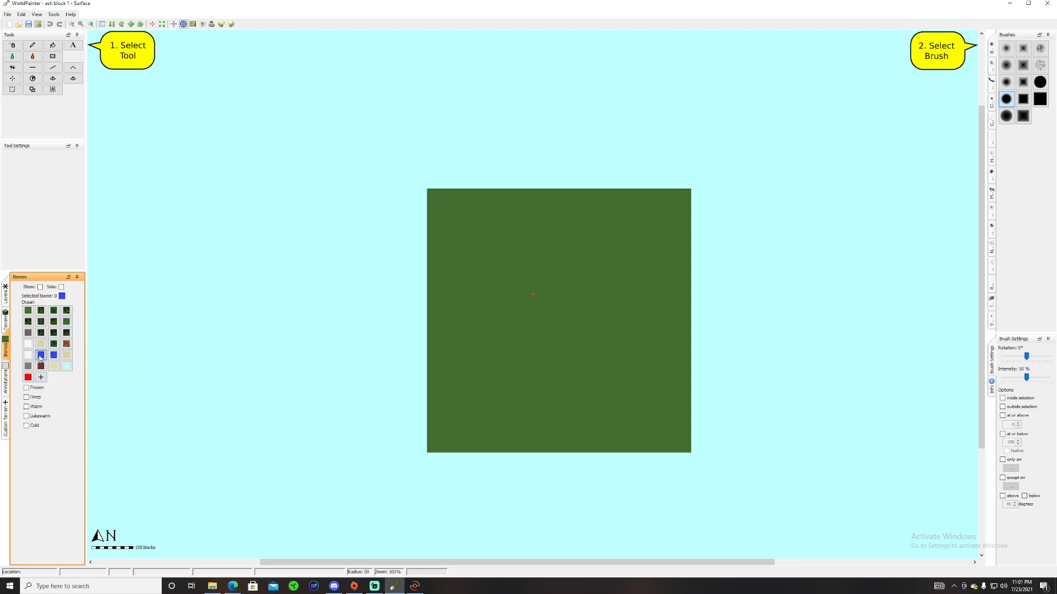
left_click(27, 417)
left_click(26, 397)
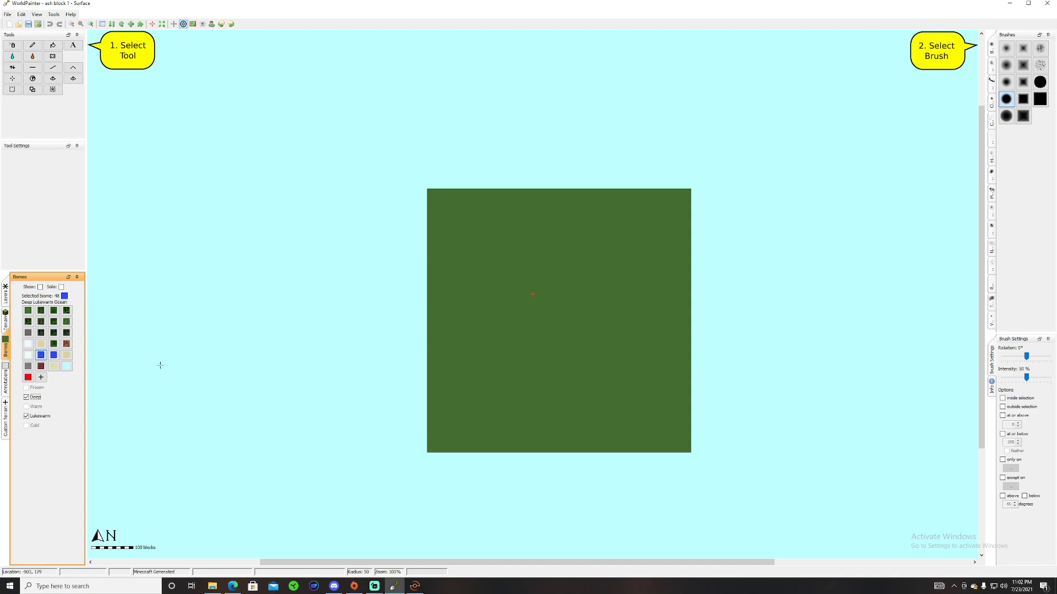
left_click(27, 397)
Step: Paint an irregular patch of the volcanic island biome near the map's centre with the Pencil, using a solid circular brush at 100% intensity
left_click(28, 377)
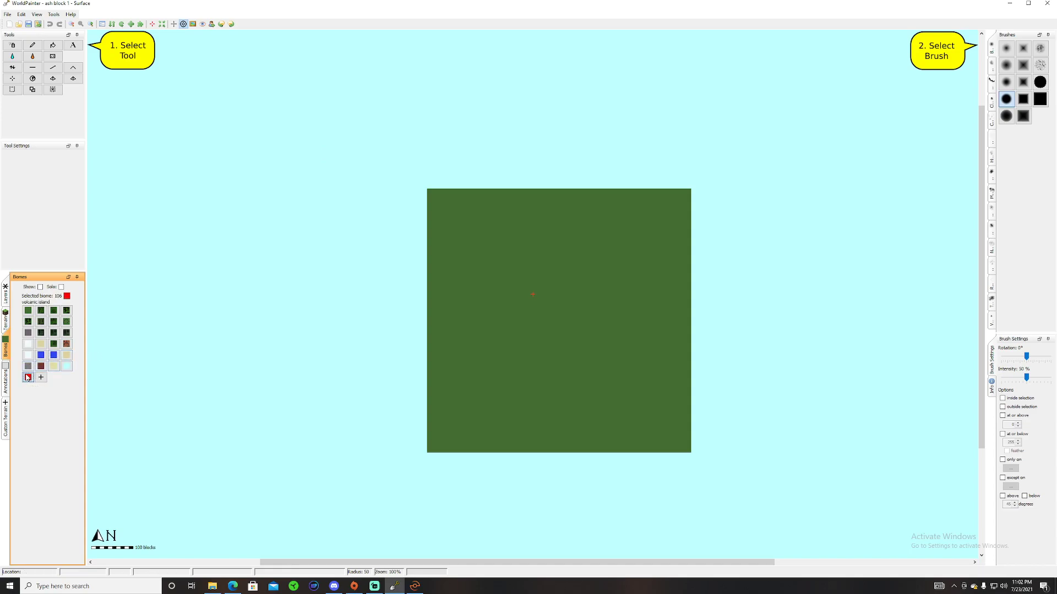
left_click(33, 48)
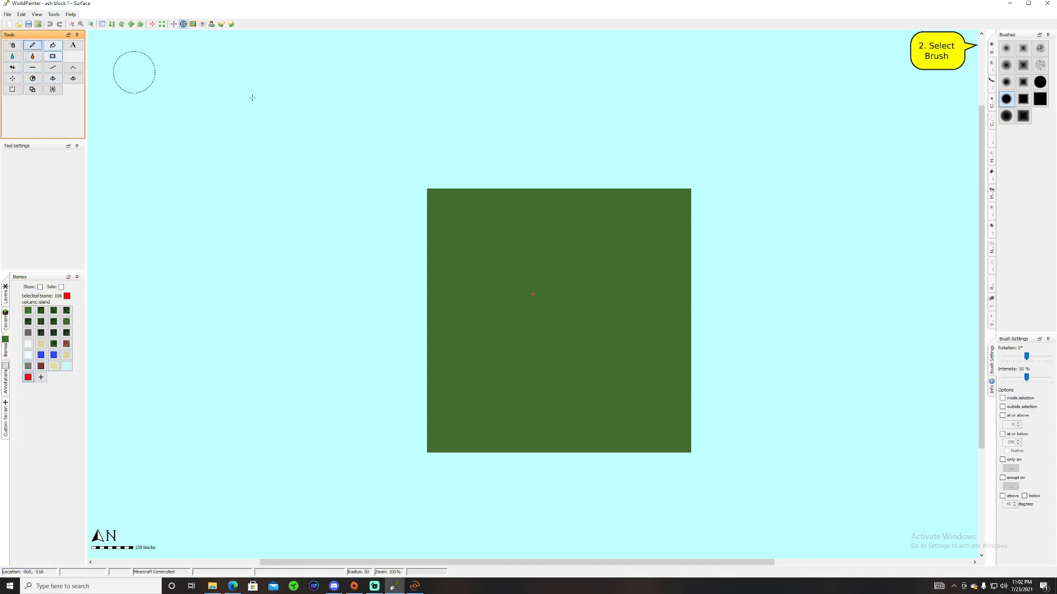
left_click_drag(1027, 378, 1053, 380)
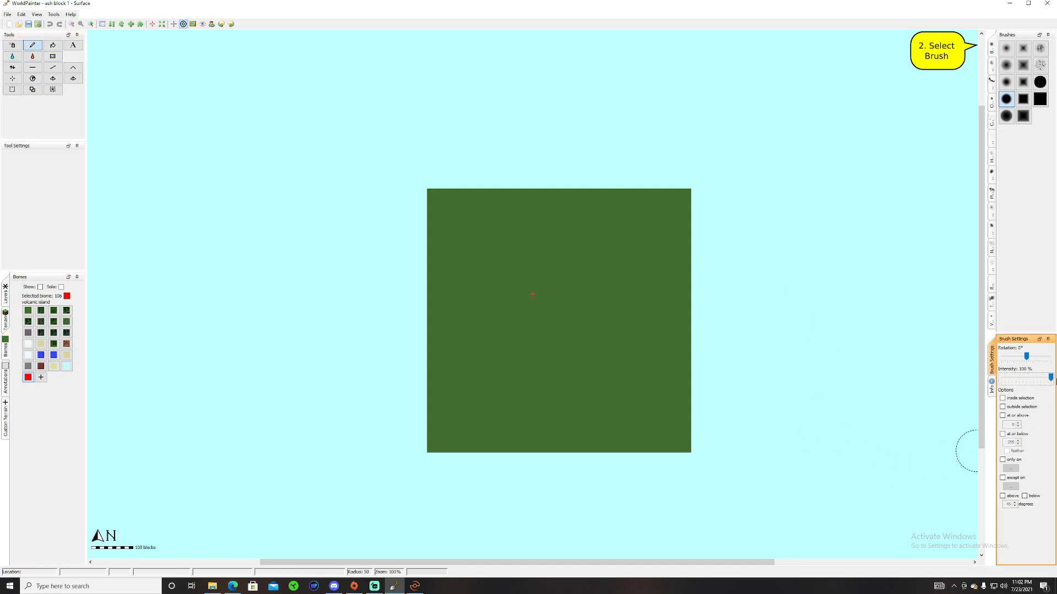
left_click(1041, 82)
scroll(560, 295, "up", 2)
left_click(561, 297)
mouse_move(567, 303)
left_mouse_down()
mouse_move(572, 280)
mouse_move(575, 336)
mouse_move(550, 339)
mouse_move(595, 322)
mouse_move(598, 289)
mouse_move(581, 270)
mouse_move(609, 317)
mouse_move(573, 344)
mouse_move(567, 330)
left_mouse_up()
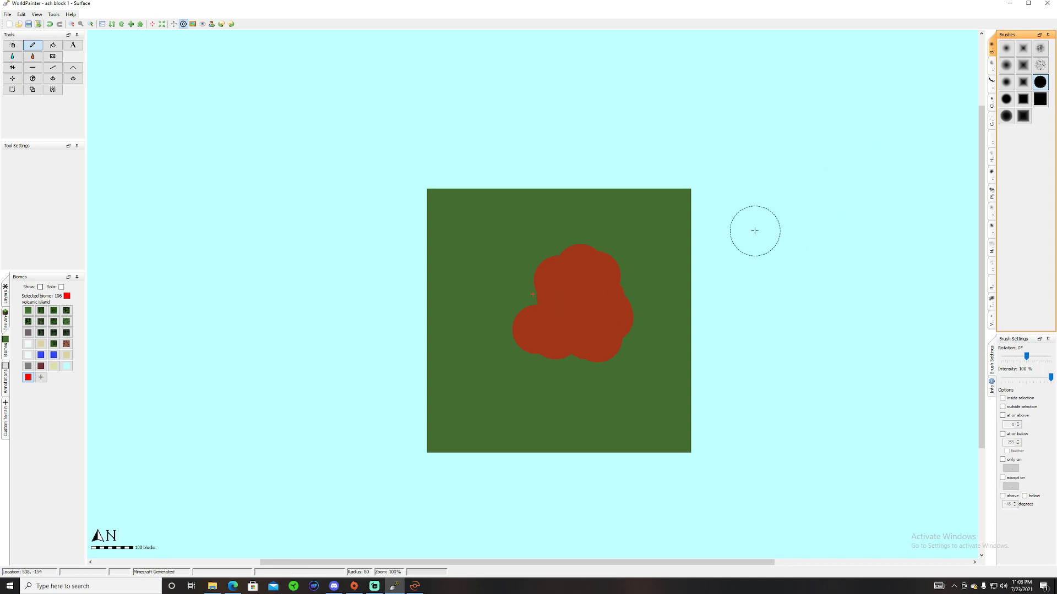
Step: Raise a volcano inside the painted biome with the Height tool and a volcano brush of radius 72, and show the biomes on the map
left_click(991, 318)
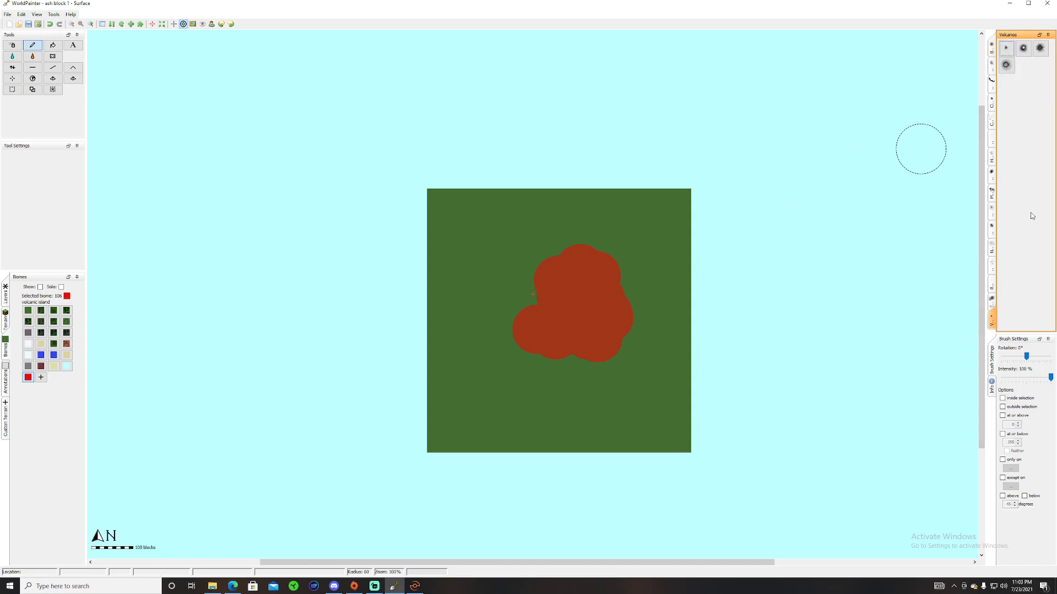
left_click(1005, 65)
scroll(578, 306, "up", 5)
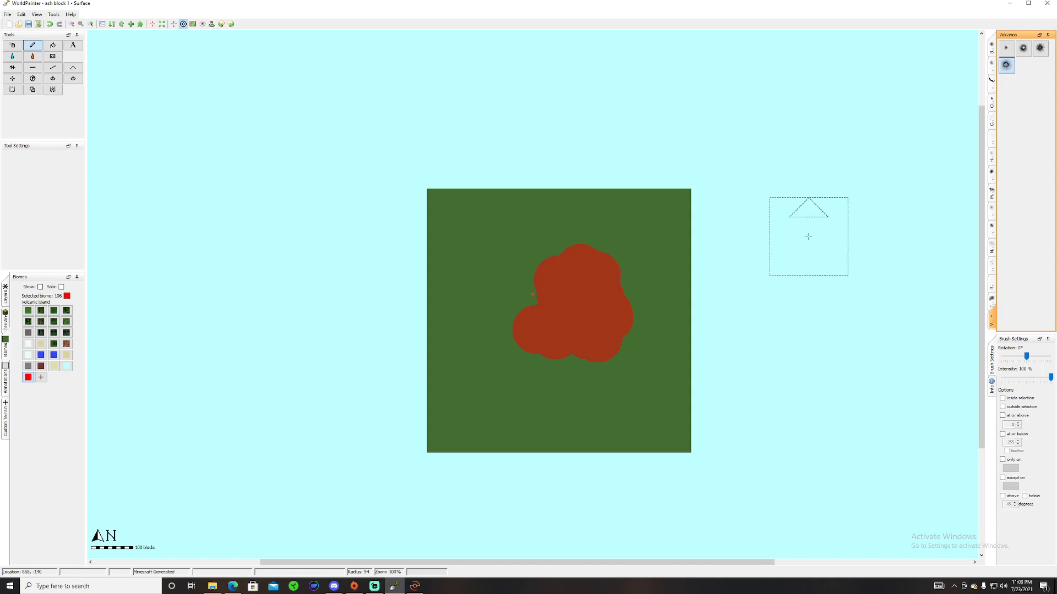
scroll(727, 276, "down", 3)
scroll(569, 303, "down", 1)
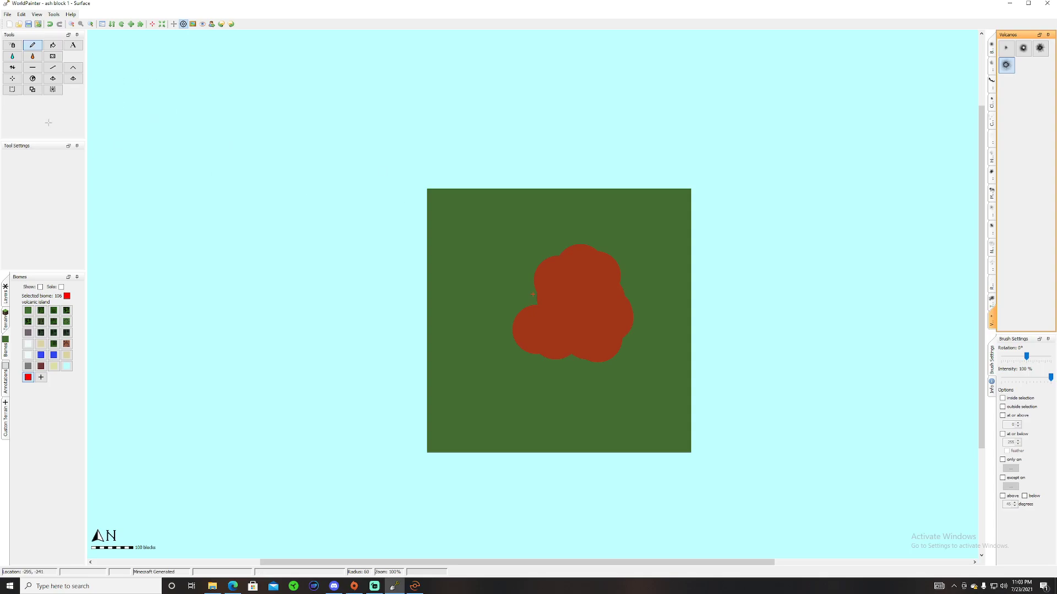
left_click(12, 68)
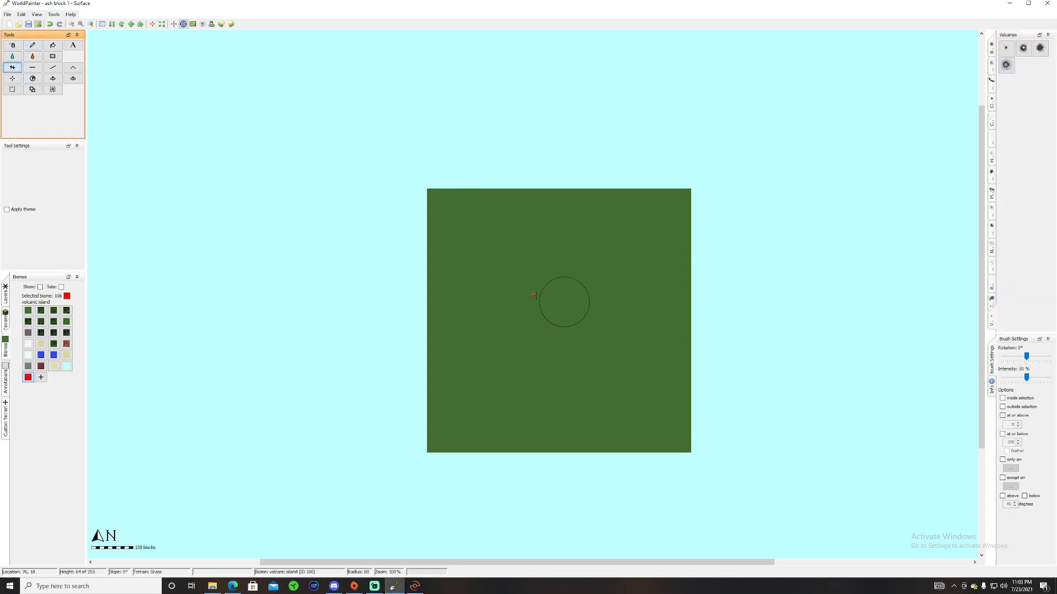
left_click(1007, 65)
scroll(567, 306, "up", 2)
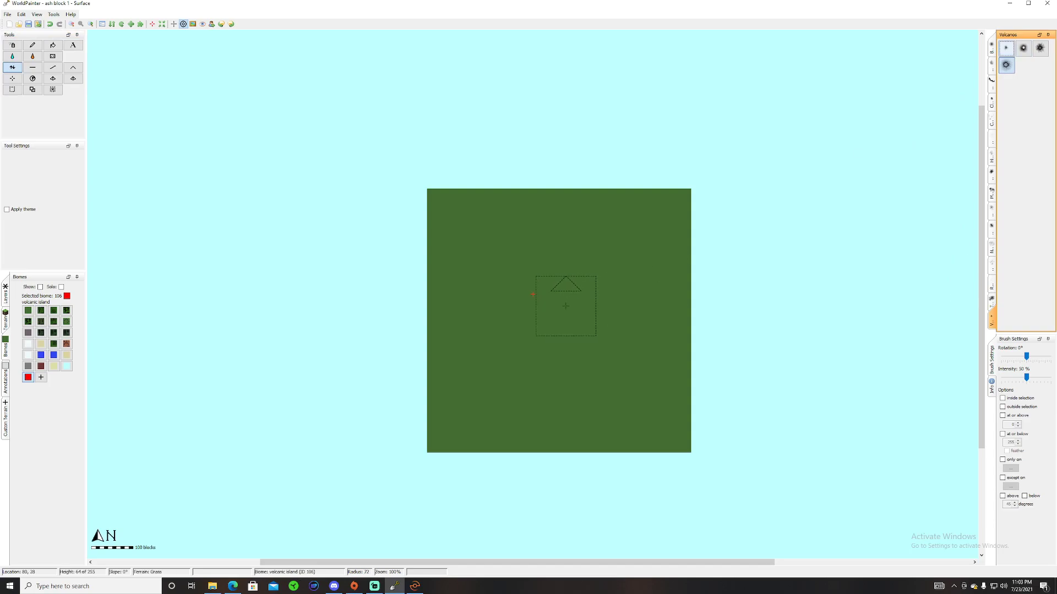
left_click_drag(566, 305, 565, 306)
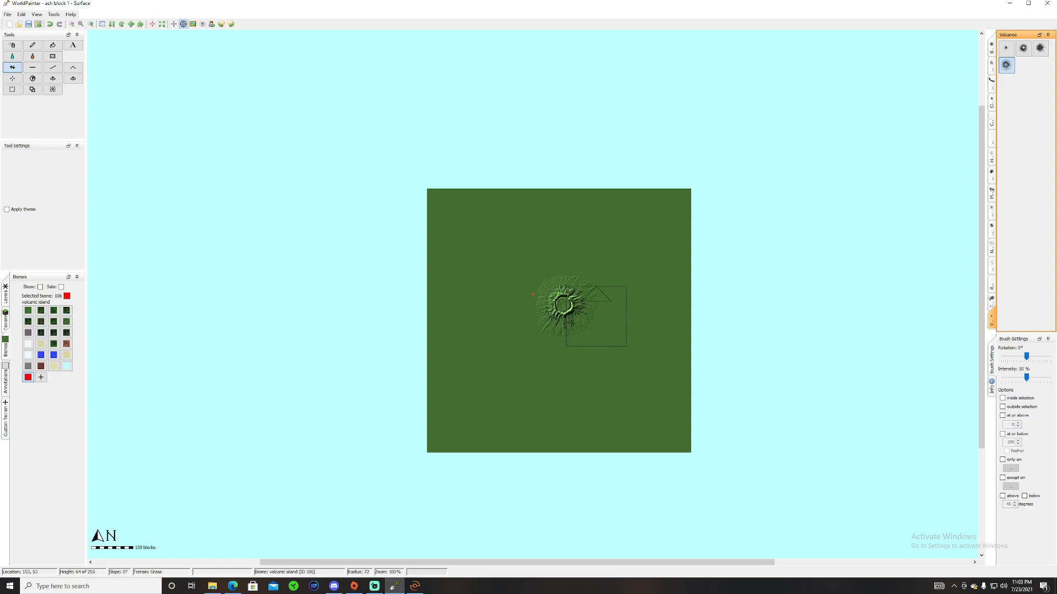
left_click(40, 287)
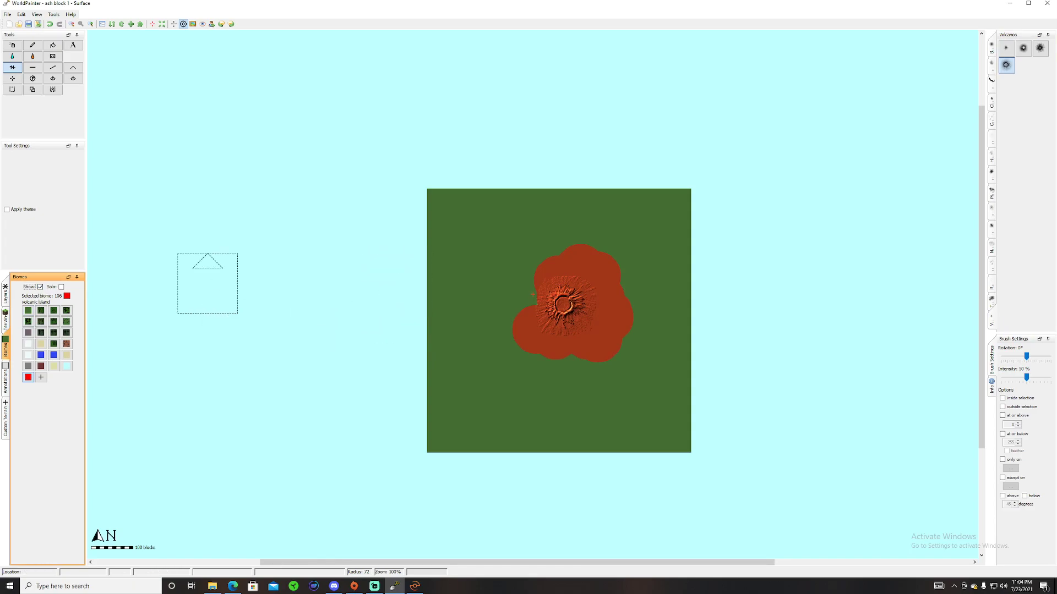
Step: Set up the Spray Paint tool with the custom ash block terrain and a solid circular brush at 36% intensity
left_click(5, 404)
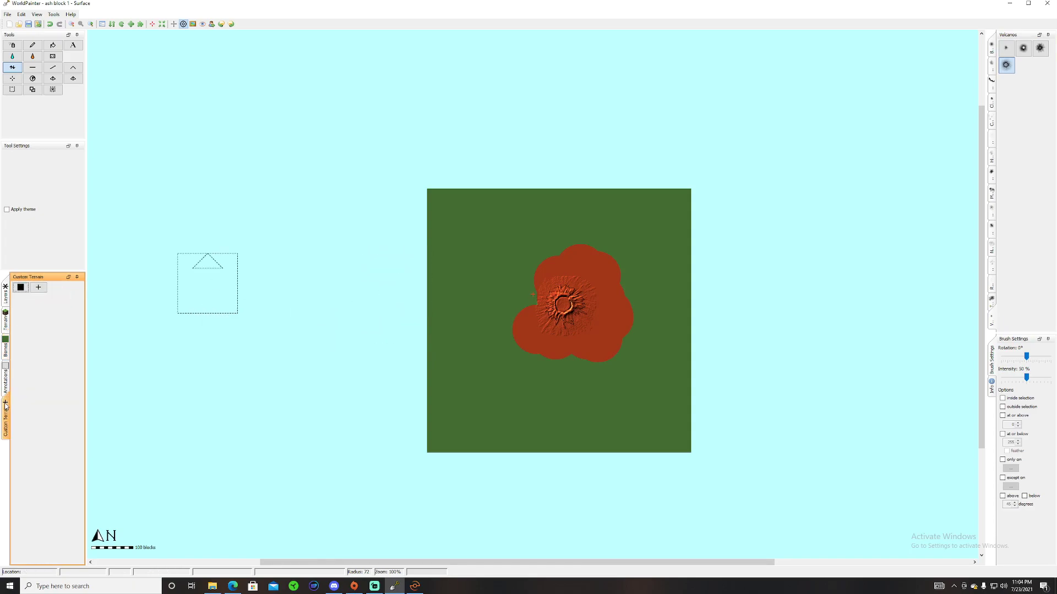
left_click(29, 289)
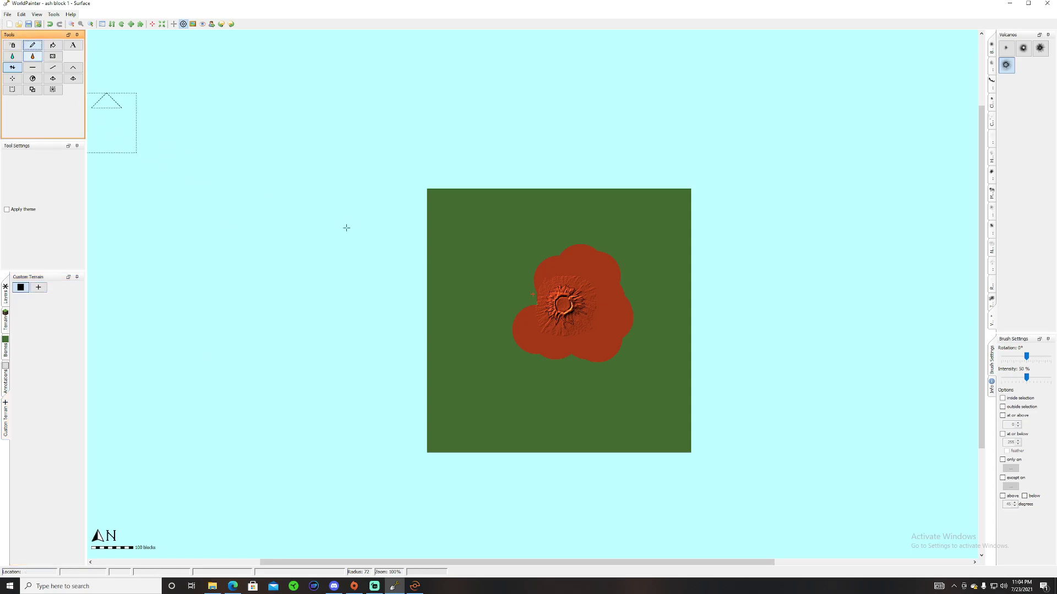
left_click(16, 47)
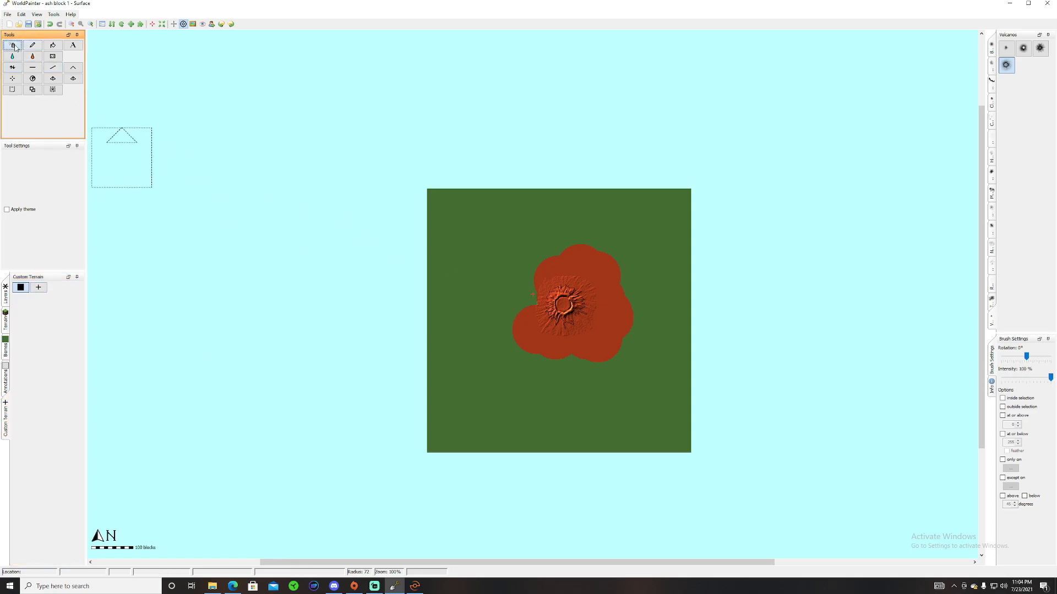
left_click(525, 296)
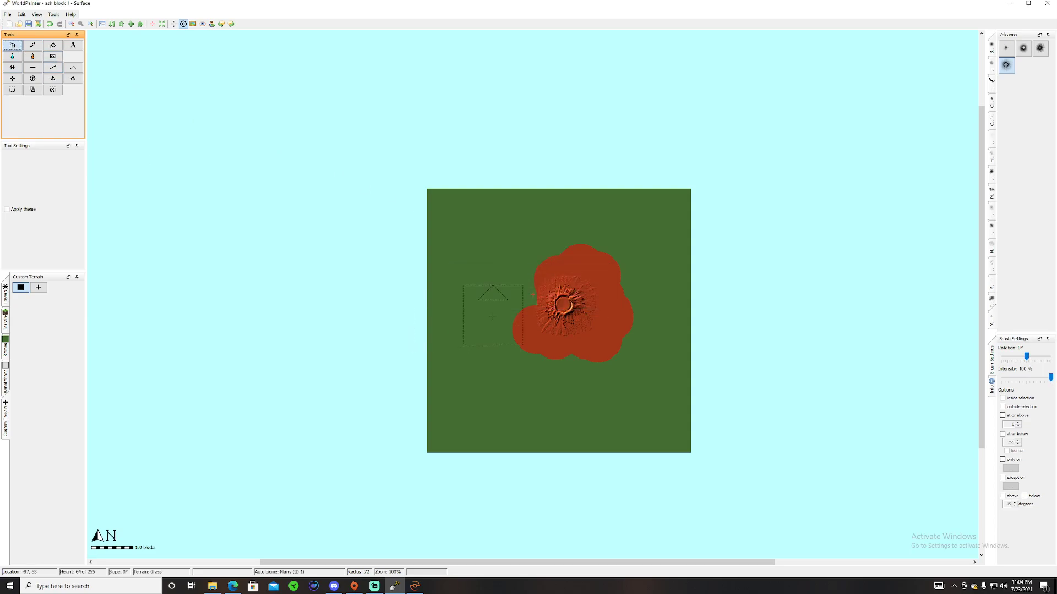
left_click(991, 48)
left_click(1040, 82)
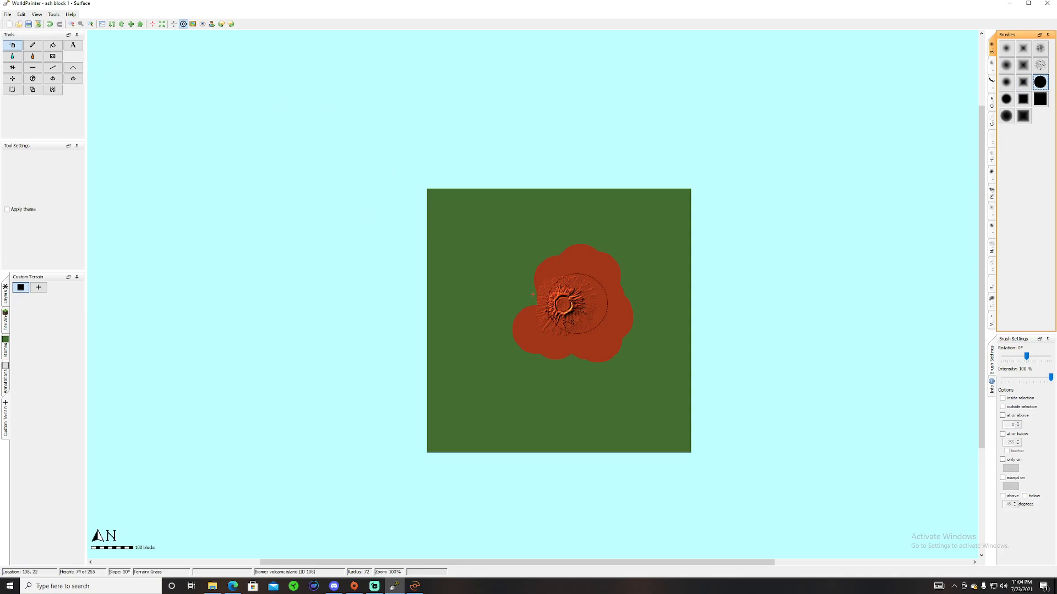
left_click_drag(1052, 380, 1022, 382)
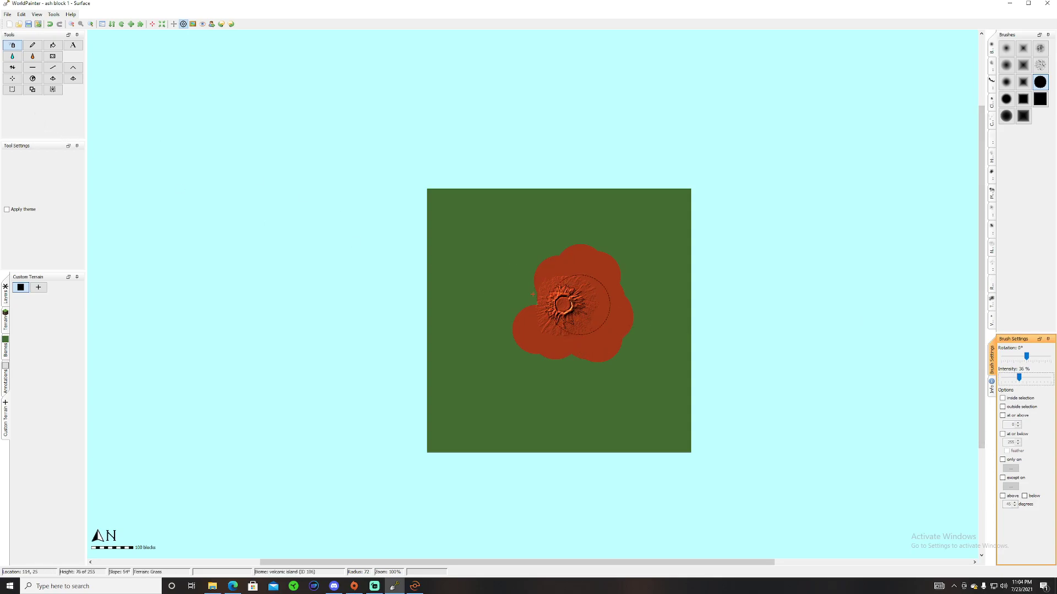
Step: Spray ash block over the volcano and the biome area around it with a brush of radius 57, undoing the first attempt
left_click(579, 305)
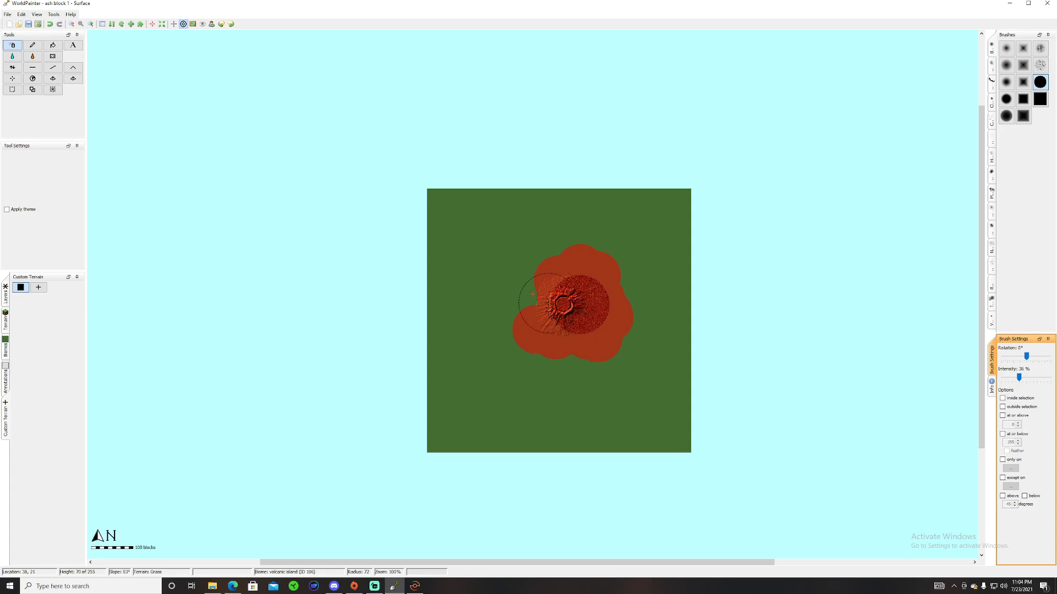
key("ctrl+z")
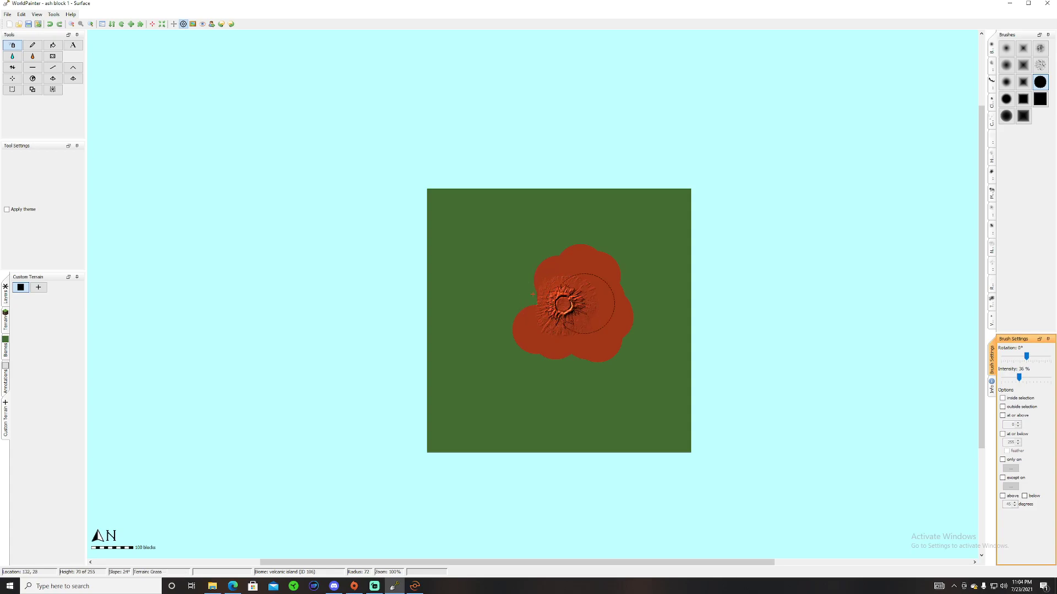
scroll(533, 294, "up", 1)
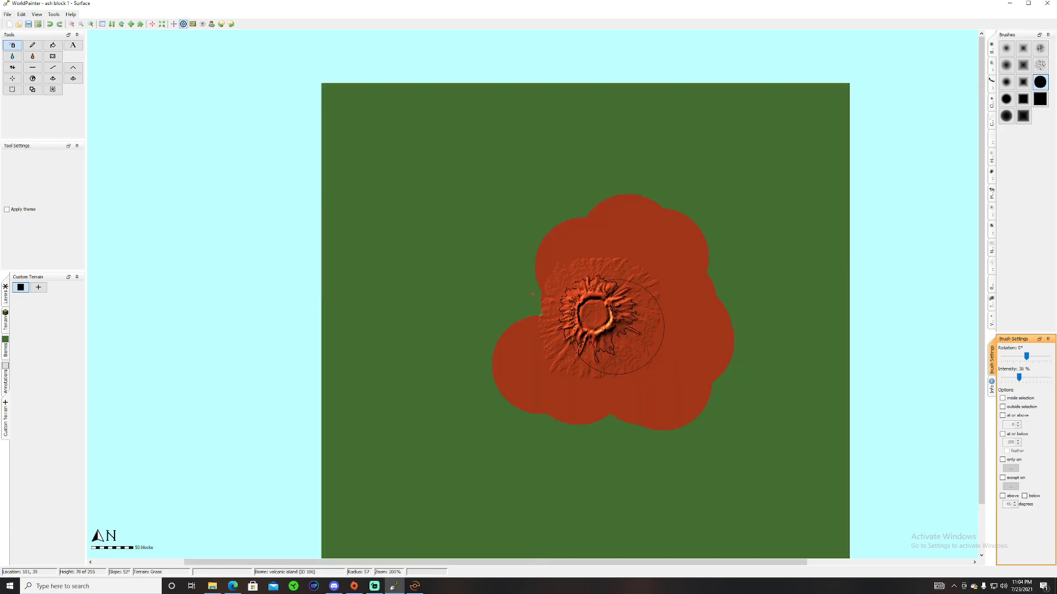
left_click(598, 307)
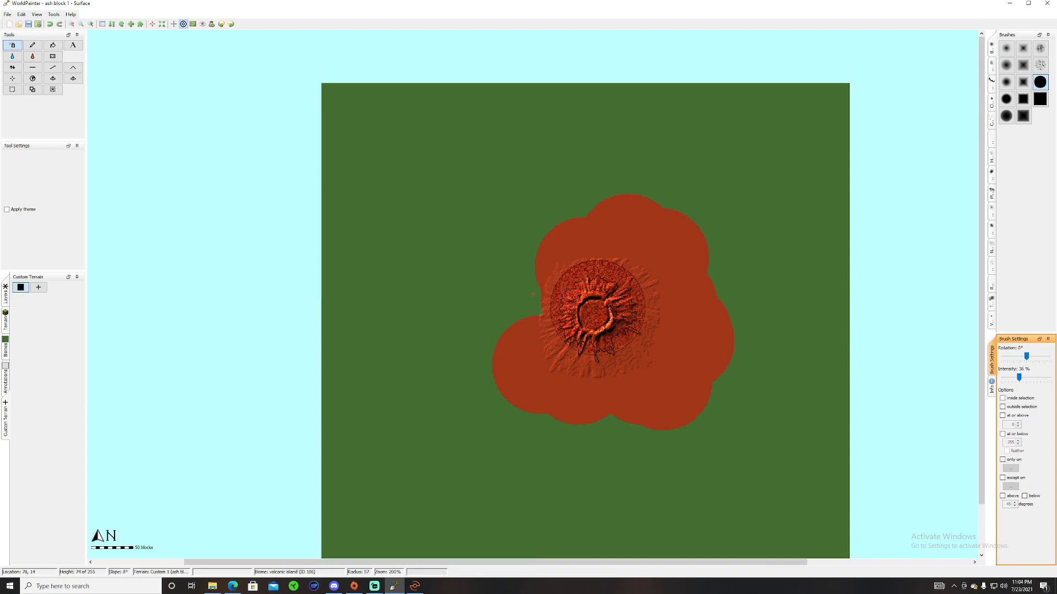
left_click(605, 361)
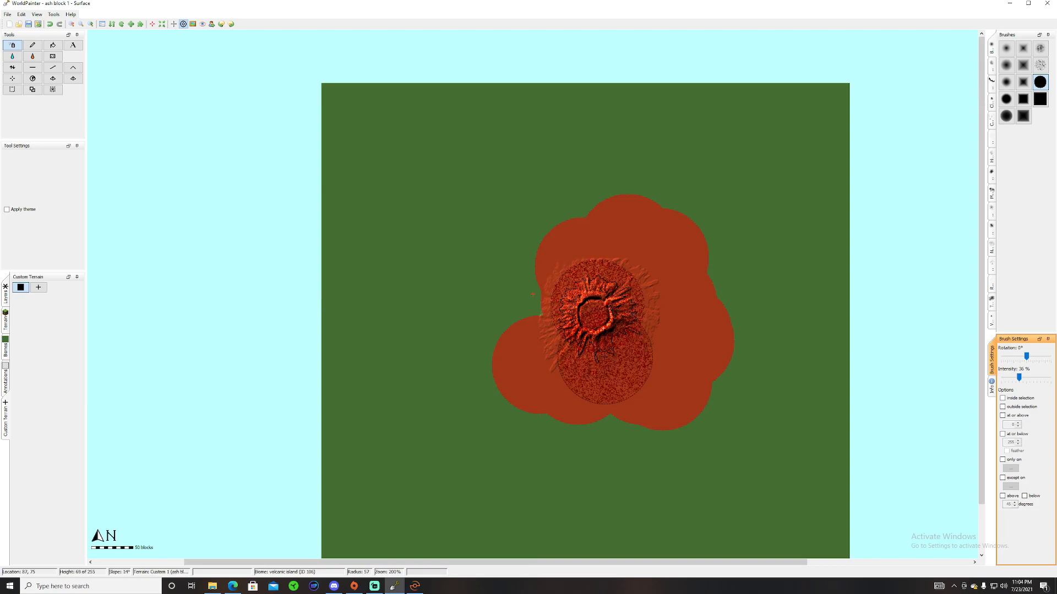
left_click(678, 347)
left_click(667, 272)
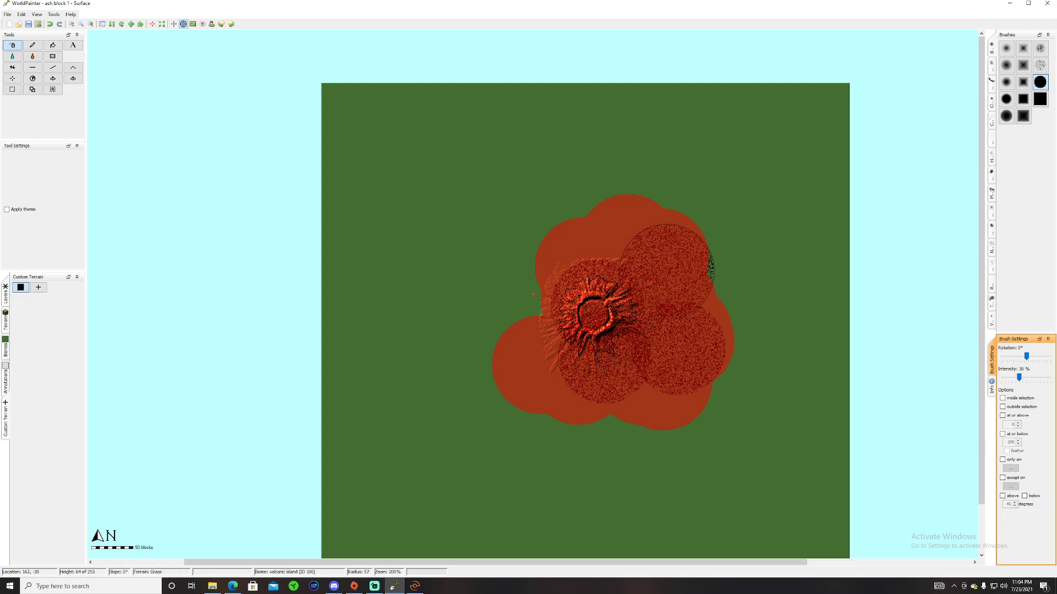
left_click(611, 242)
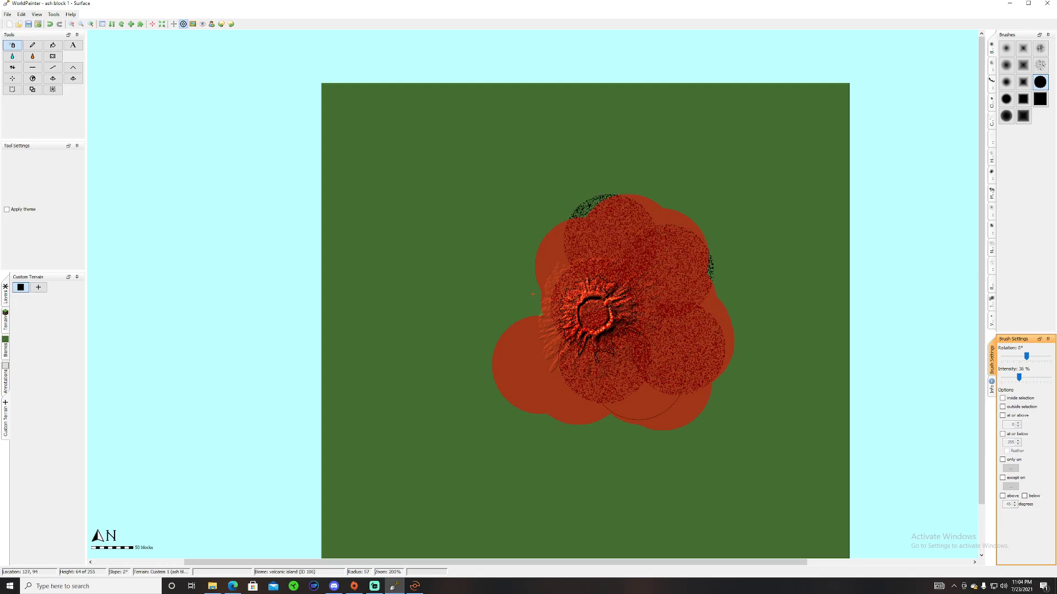
scroll(532, 295, "down", 1)
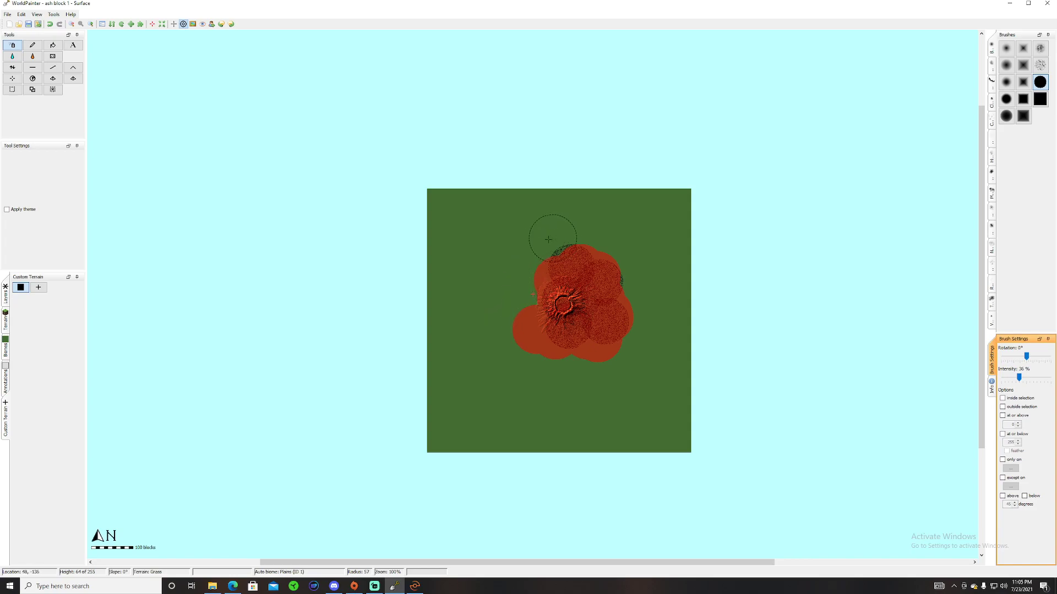
Step: Restrict the spray brush to work only on the custom volcanic island biome
left_click(1003, 460)
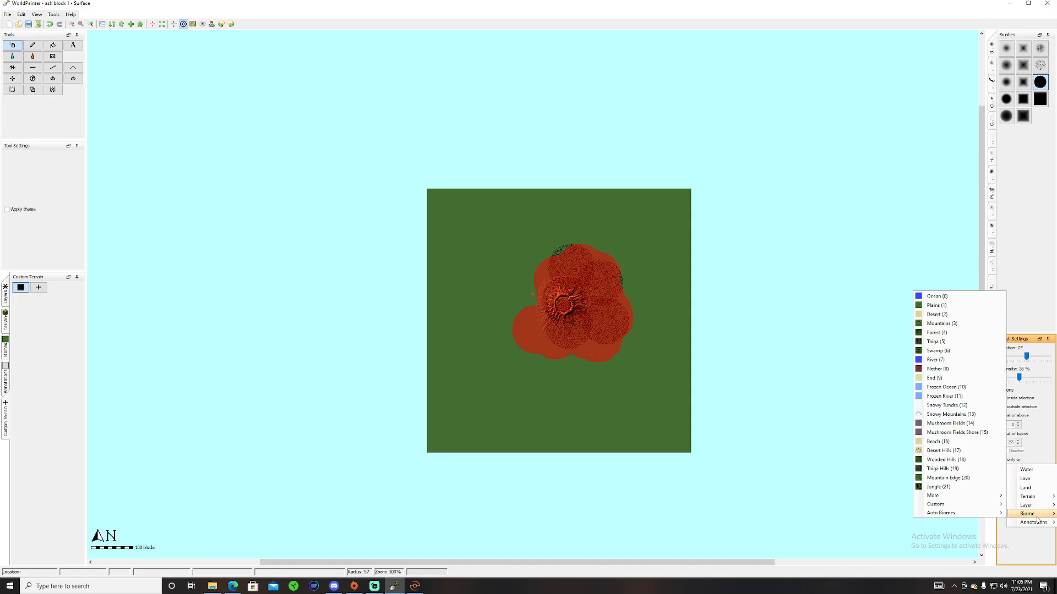
mouse_move(1028, 517)
mouse_move(964, 510)
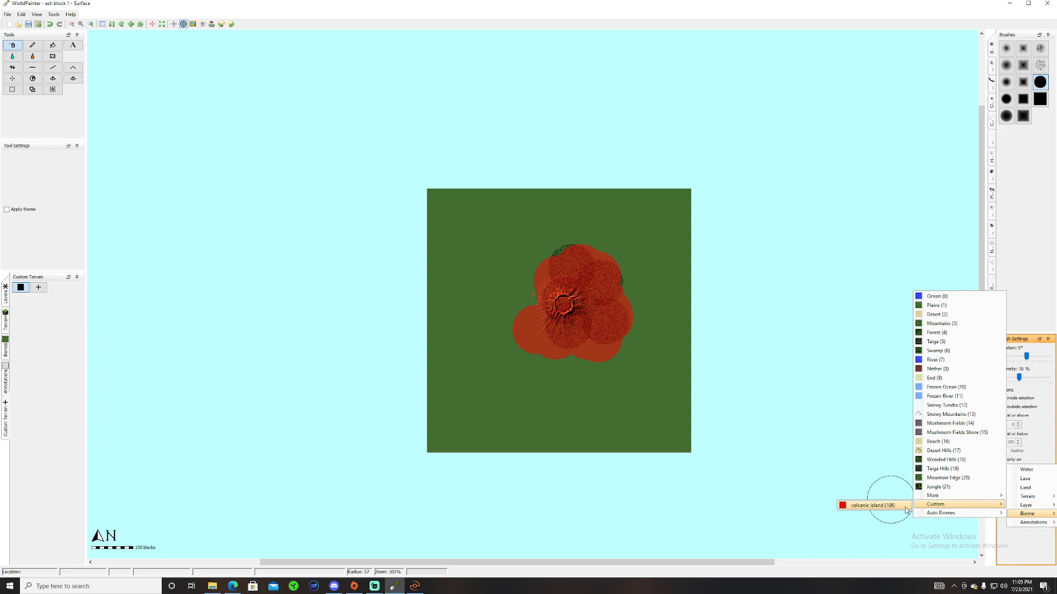
left_click(904, 510)
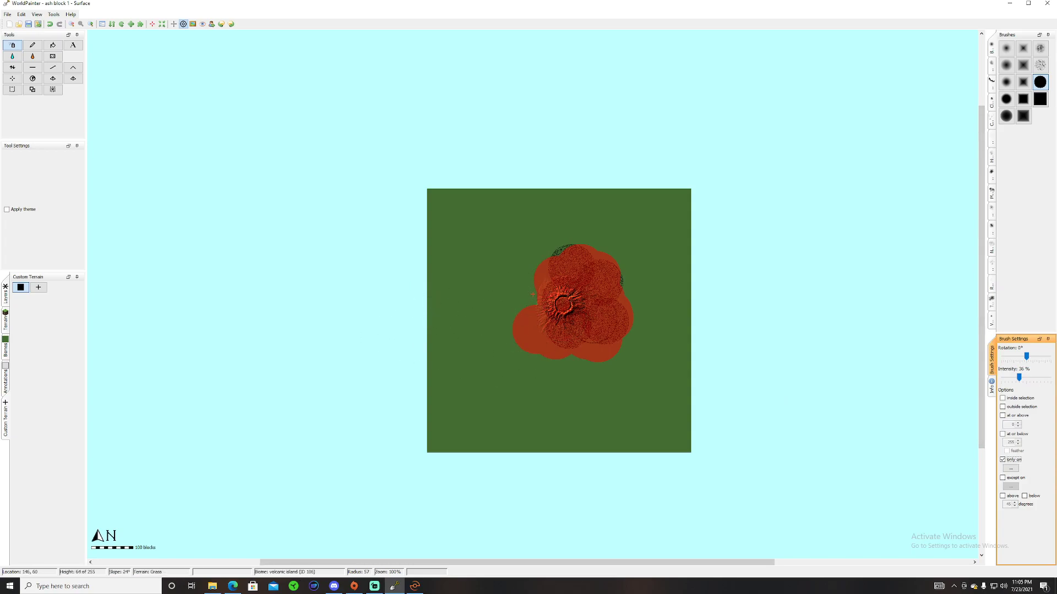
Step: Set up an export as a new Minecraft map with Creative mode, cheats allowed, Peaceful difficulty and structures turned off
left_click(7, 15)
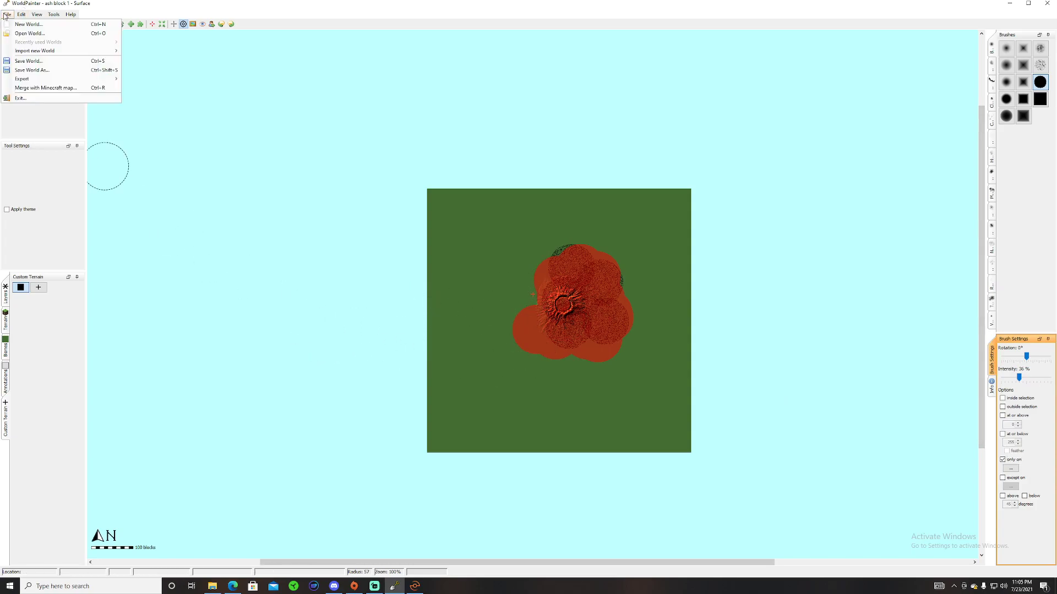
mouse_move(43, 80)
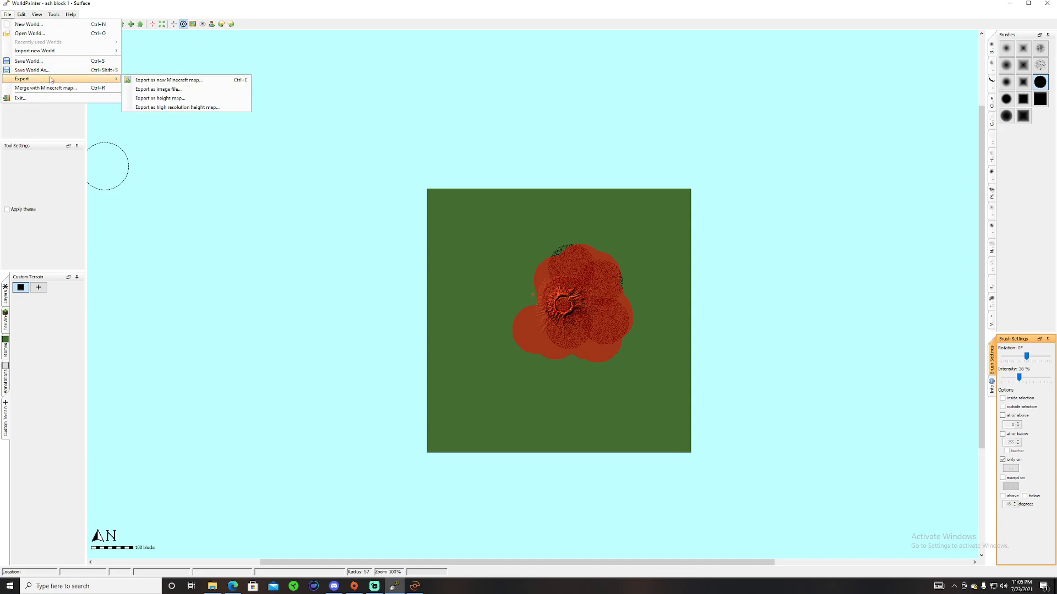
left_click(138, 81)
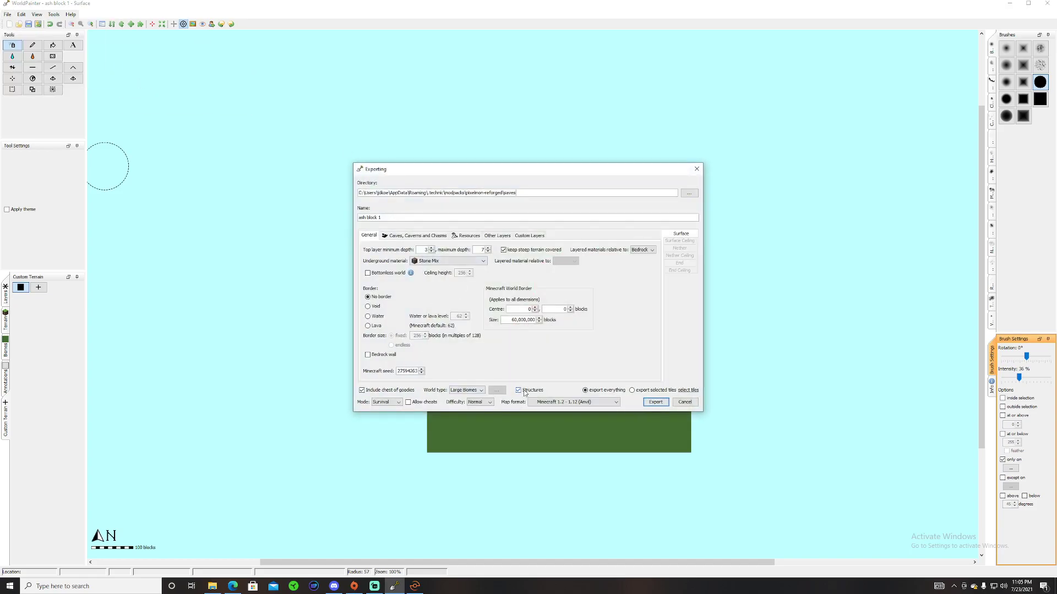
left_click(392, 402)
Step: Allow Minecraft to populate the entire terrain in the export's layer settings and dismiss the notice
left_click(466, 237)
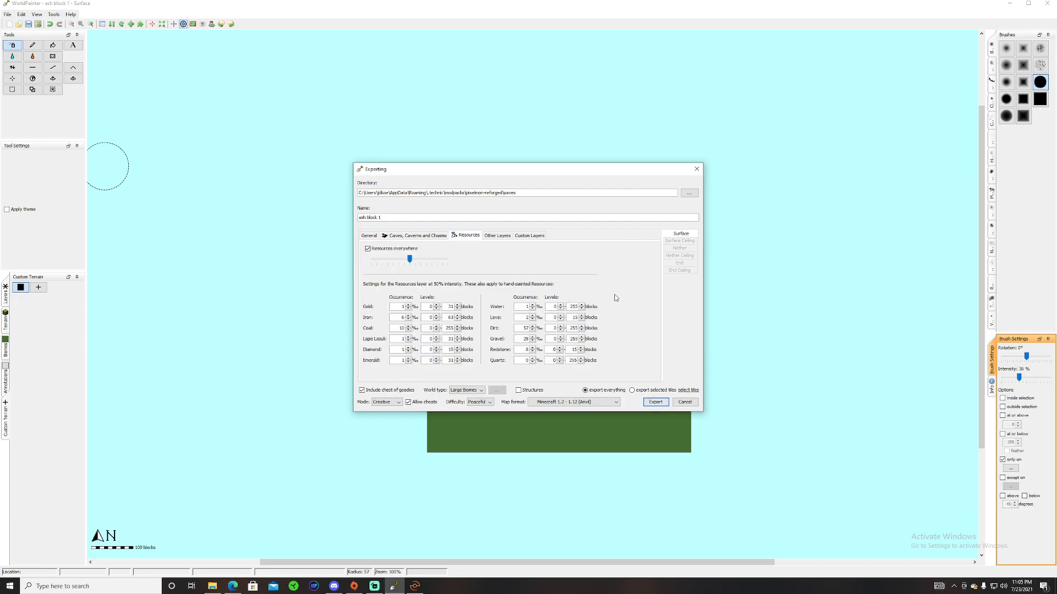
left_click(497, 237)
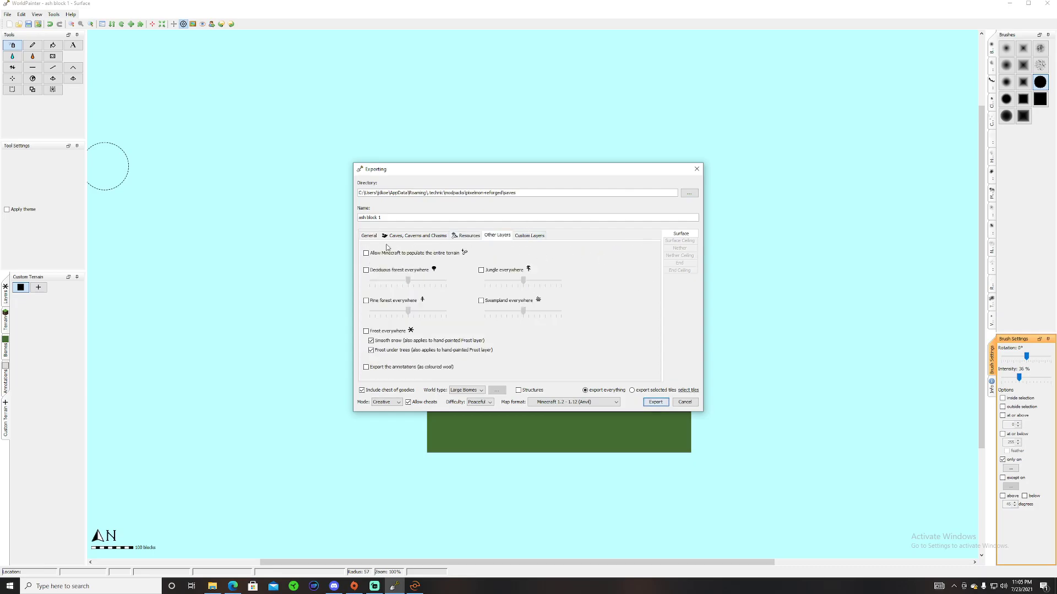
left_click(366, 254)
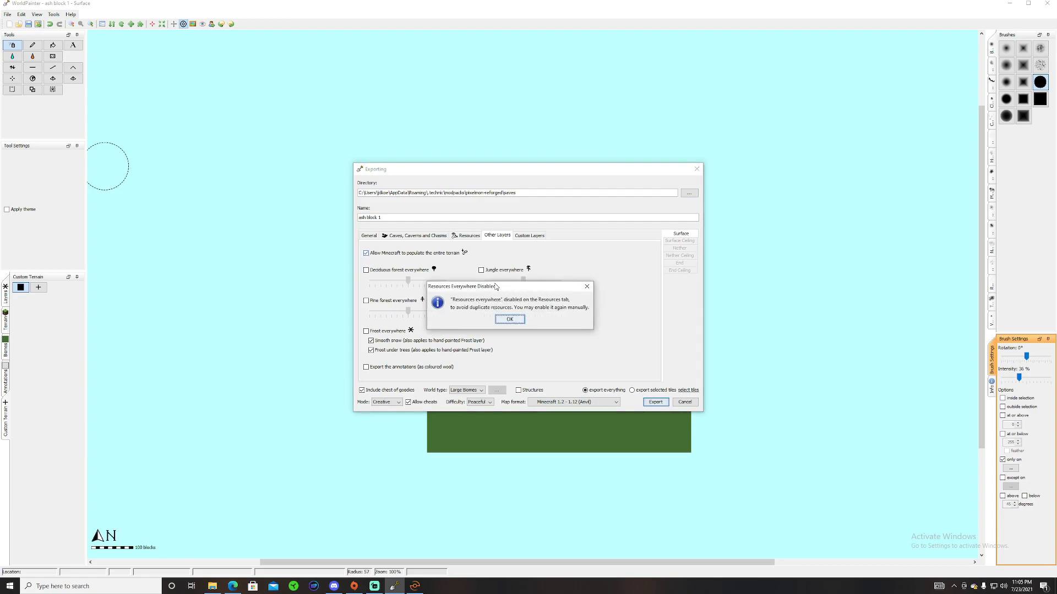
left_click(509, 321)
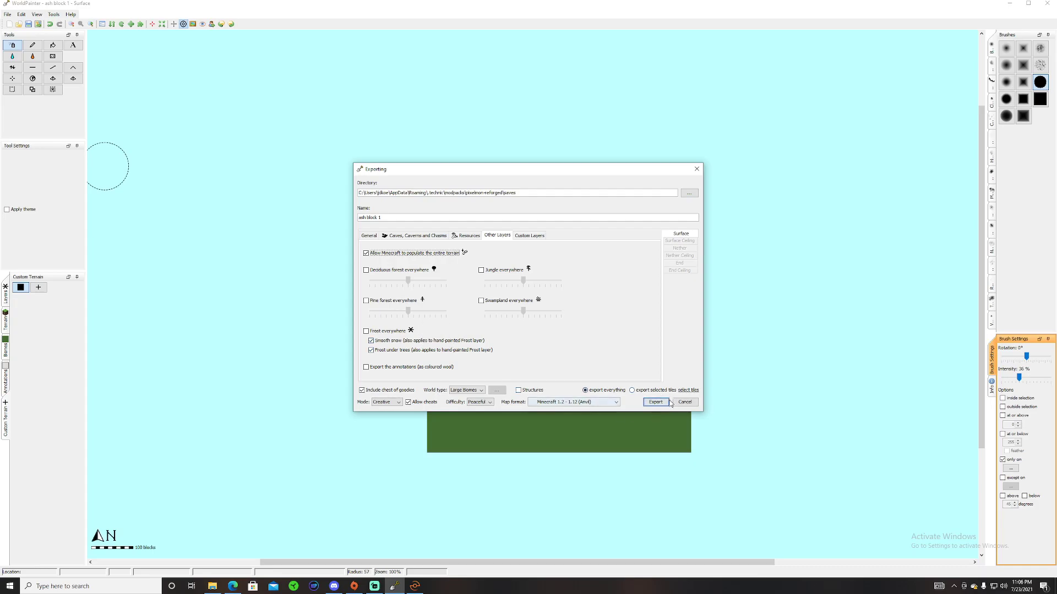
Step: Export the world as ash block 1 to the pixelmon-reforged saves folder in Minecraft 1.2 - 1.12 (Anvil) format
left_click(369, 236)
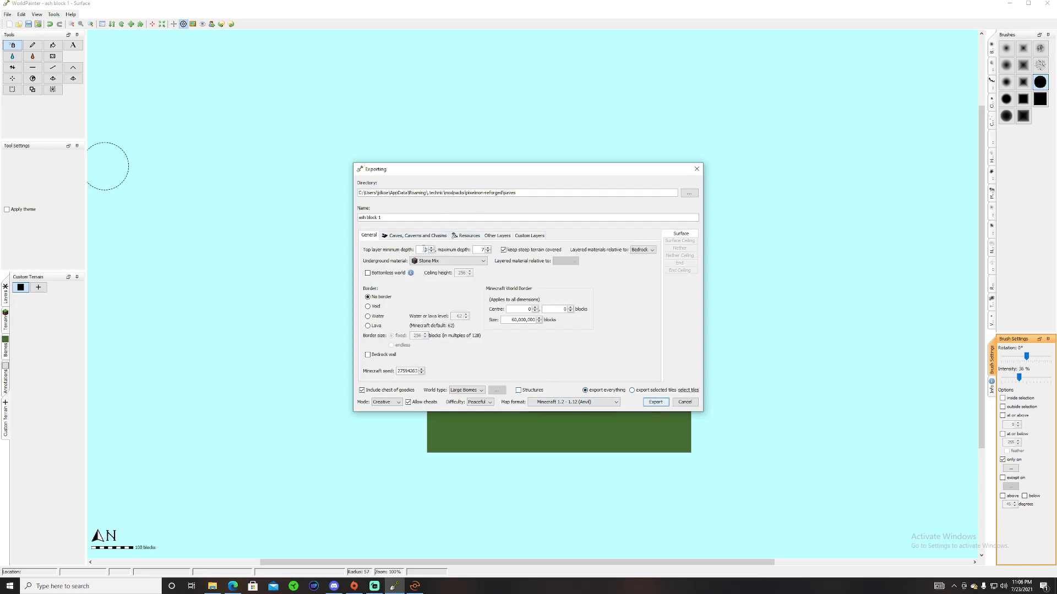
left_click(655, 403)
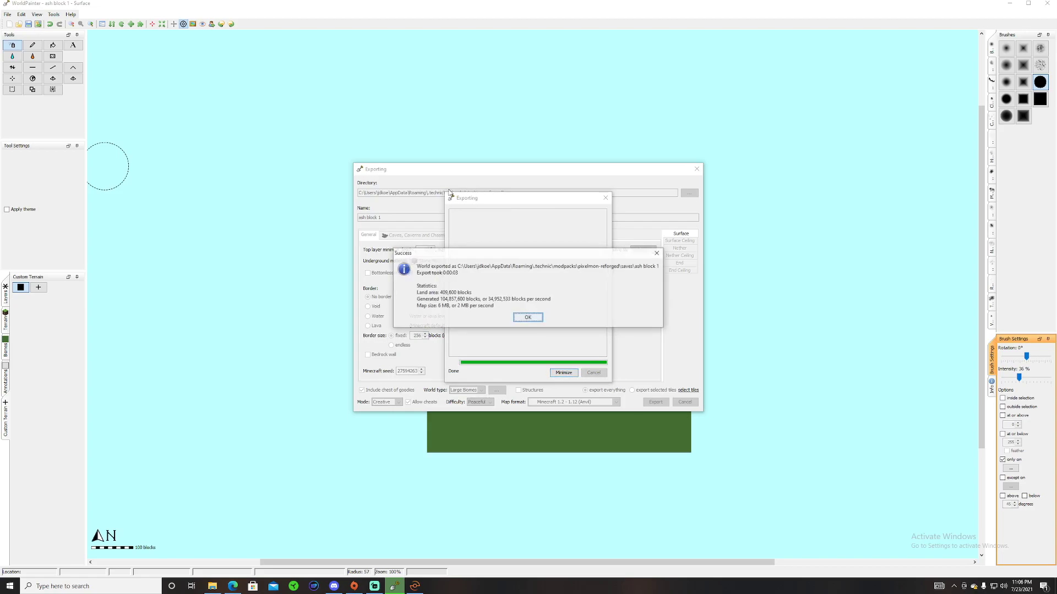
left_click(528, 316)
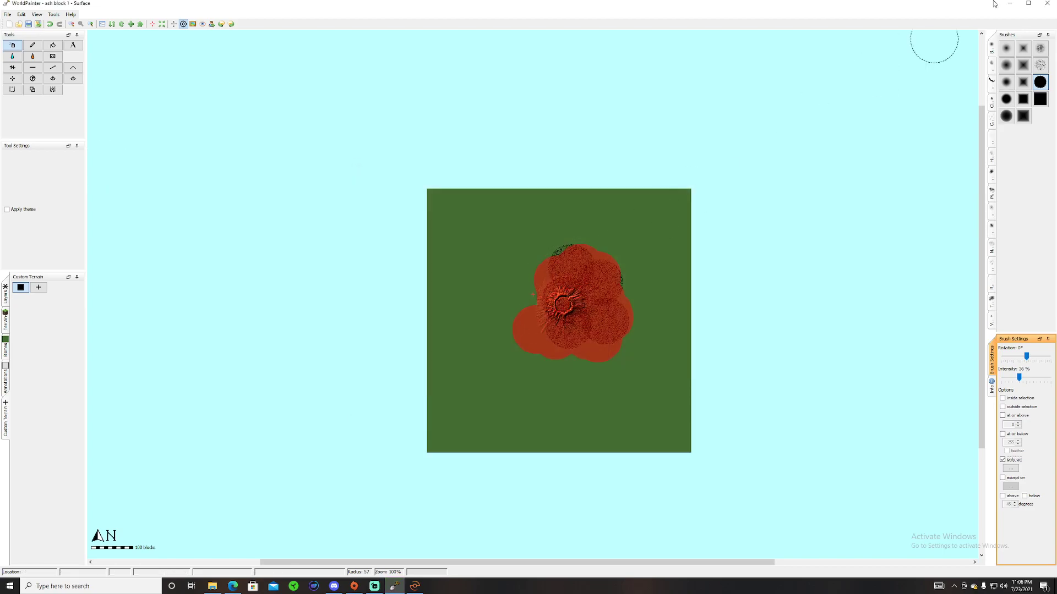
Step: Minimize WorldPainter and launch NBTExplorer from the nbtexplorer folder on the desktop
left_click(1010, 3)
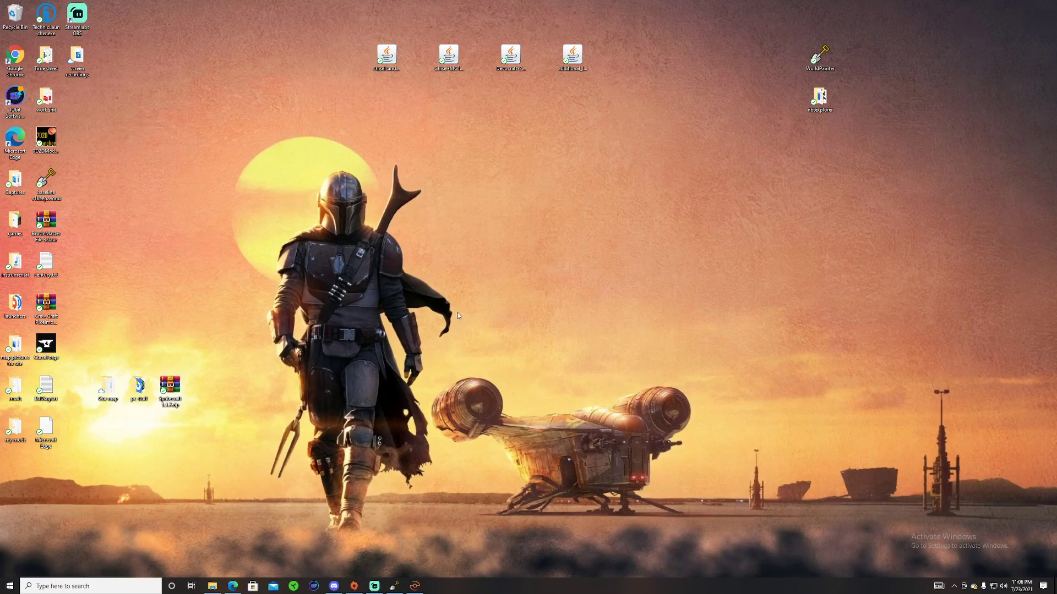
double_click(819, 98)
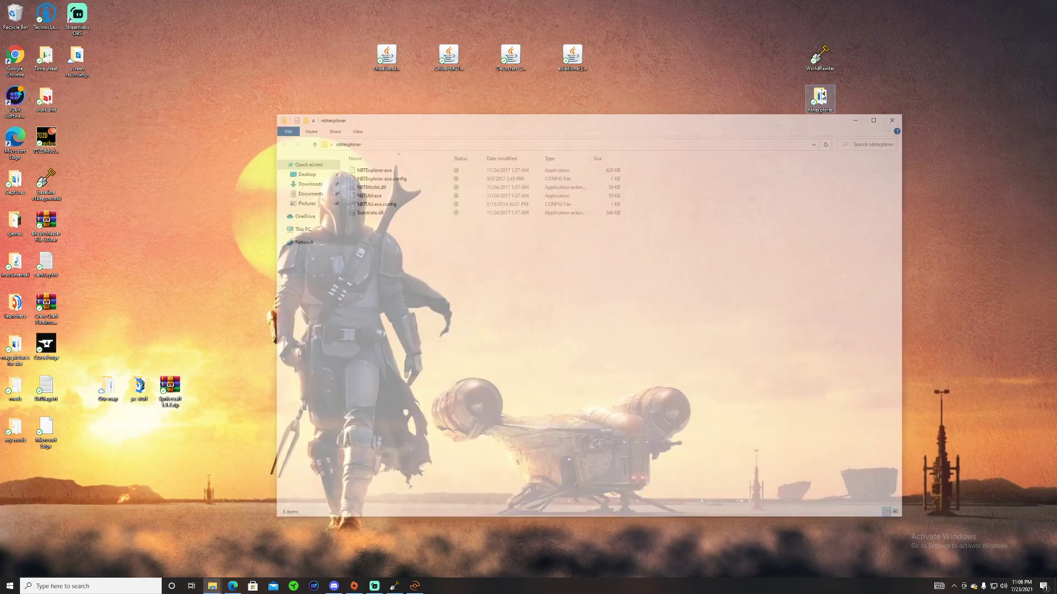
double_click(370, 167)
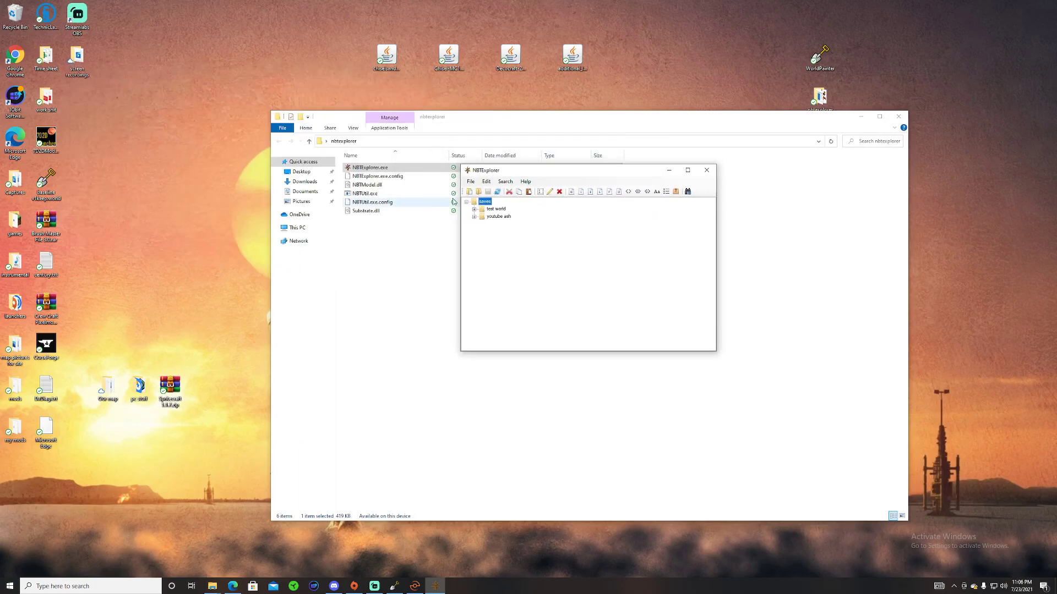
Step: Open level.dat of the ash block 1 save, found under %appdata% in .technic, modpacks, pixelmon-reforged, saves
left_click(470, 181)
left_click(484, 191)
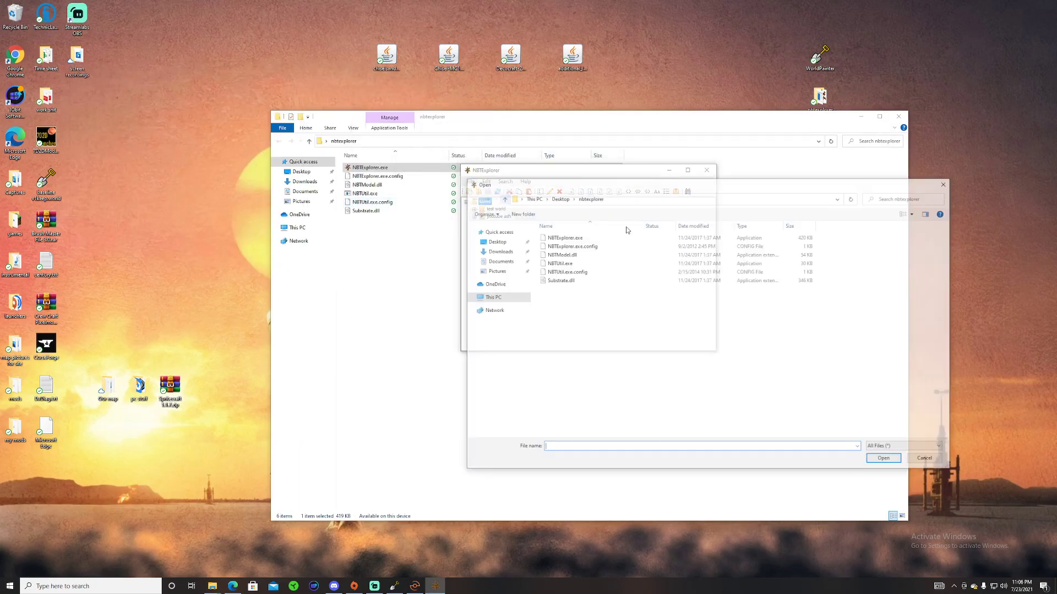
left_click(626, 199)
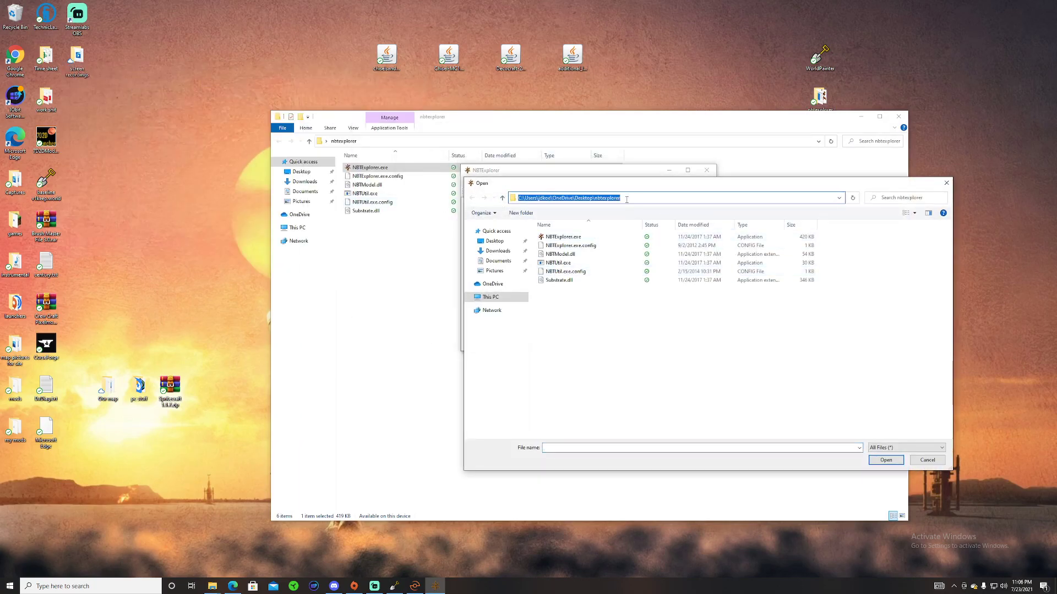
type("%appdat")
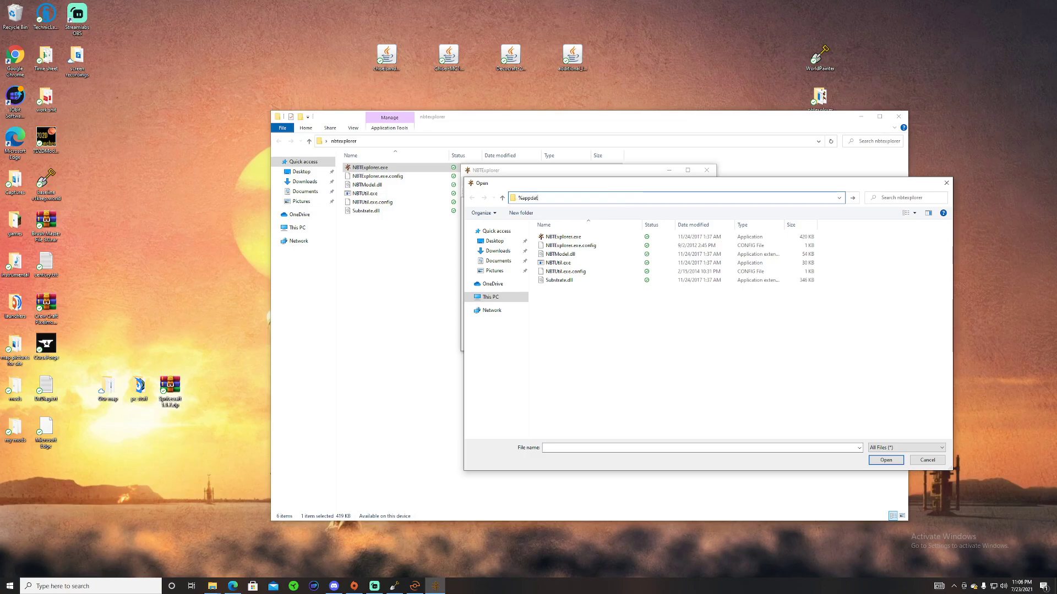
key("Return")
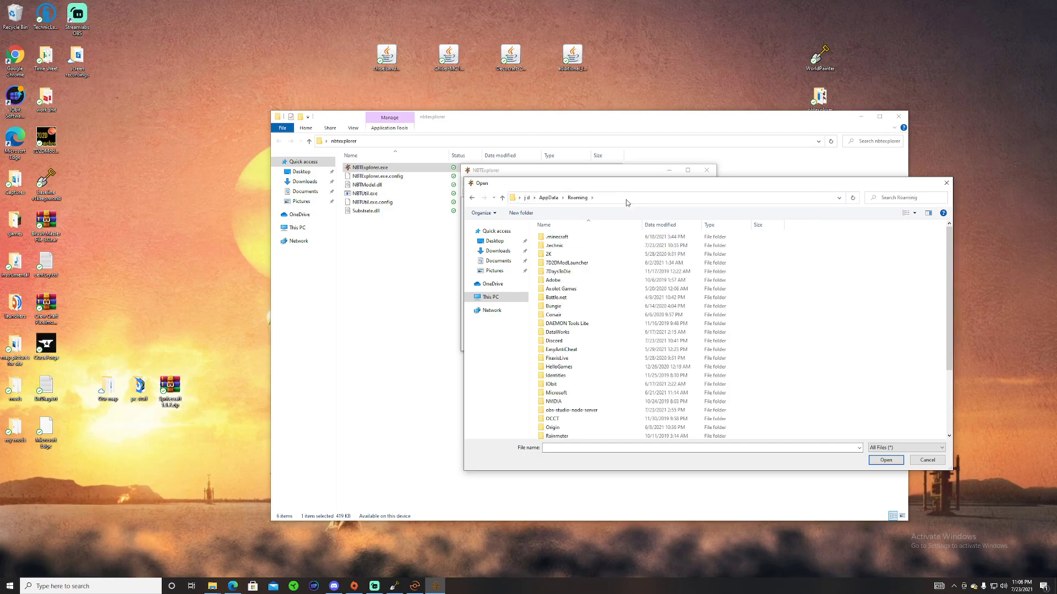
double_click(555, 245)
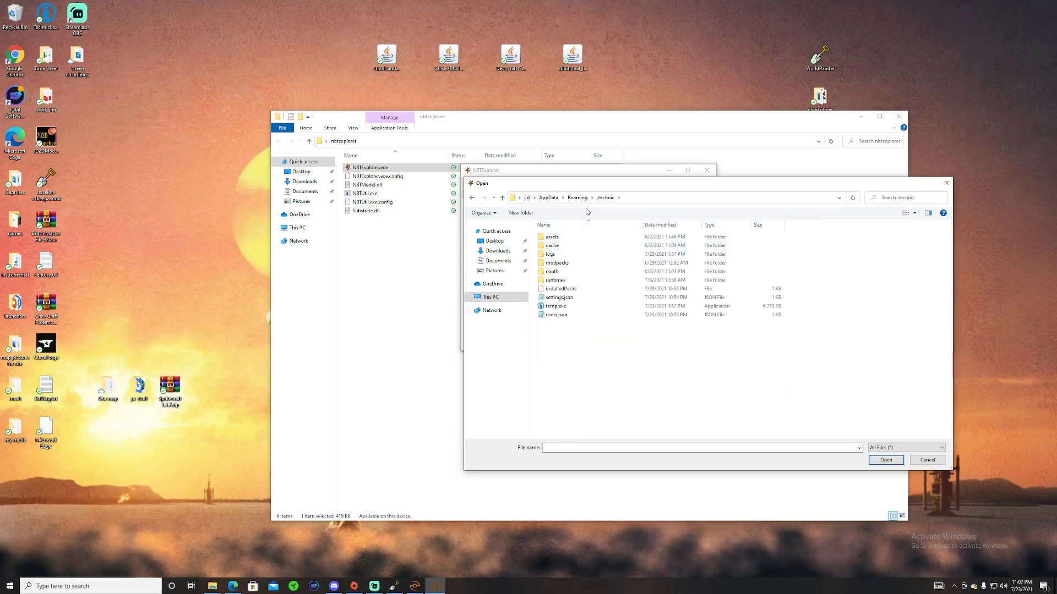
double_click(569, 263)
double_click(586, 242)
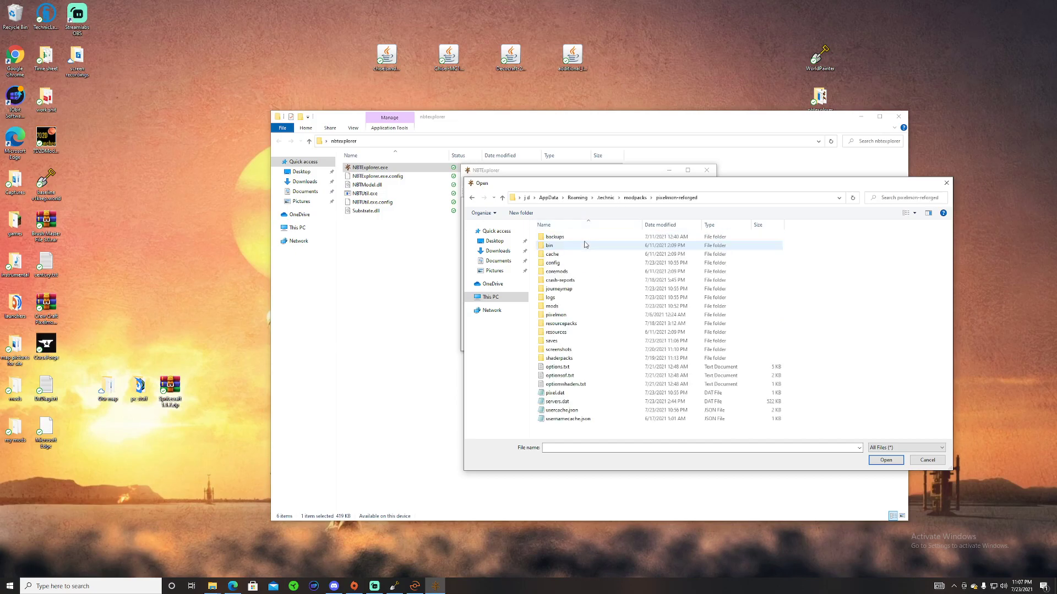
double_click(551, 341)
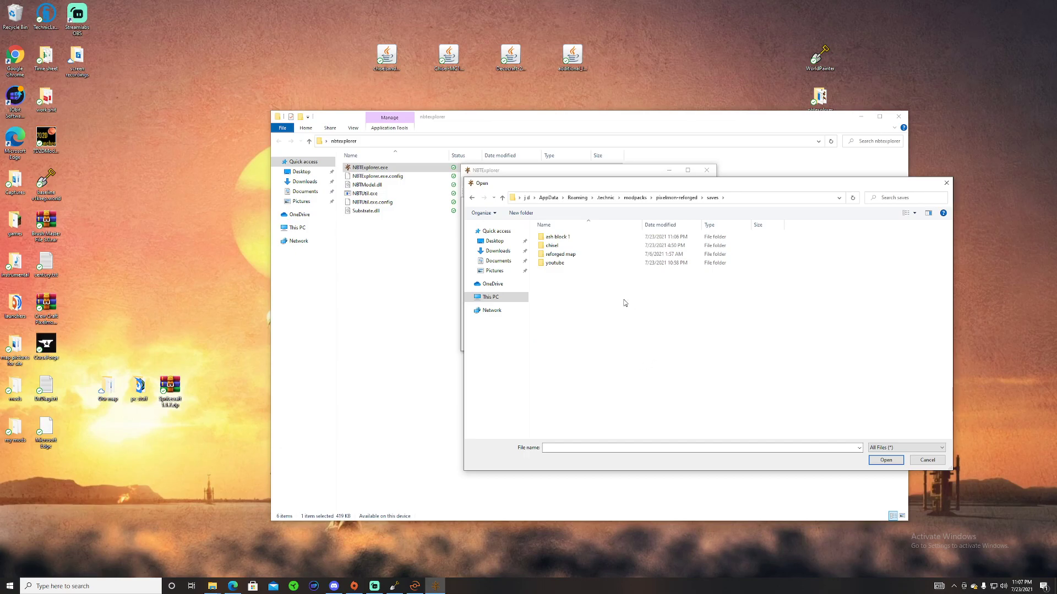
left_click(567, 237)
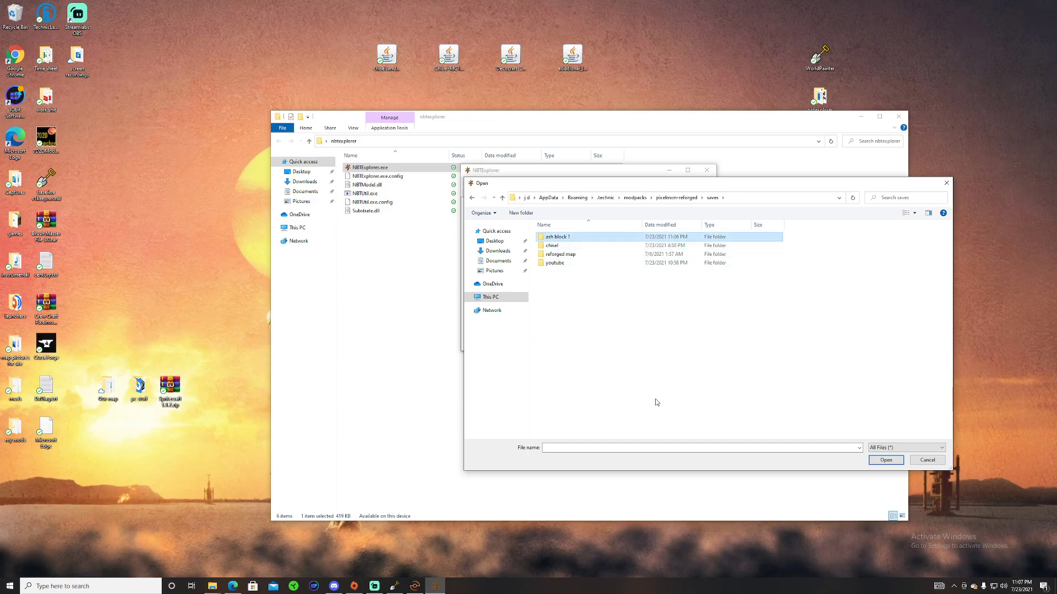
double_click(568, 237)
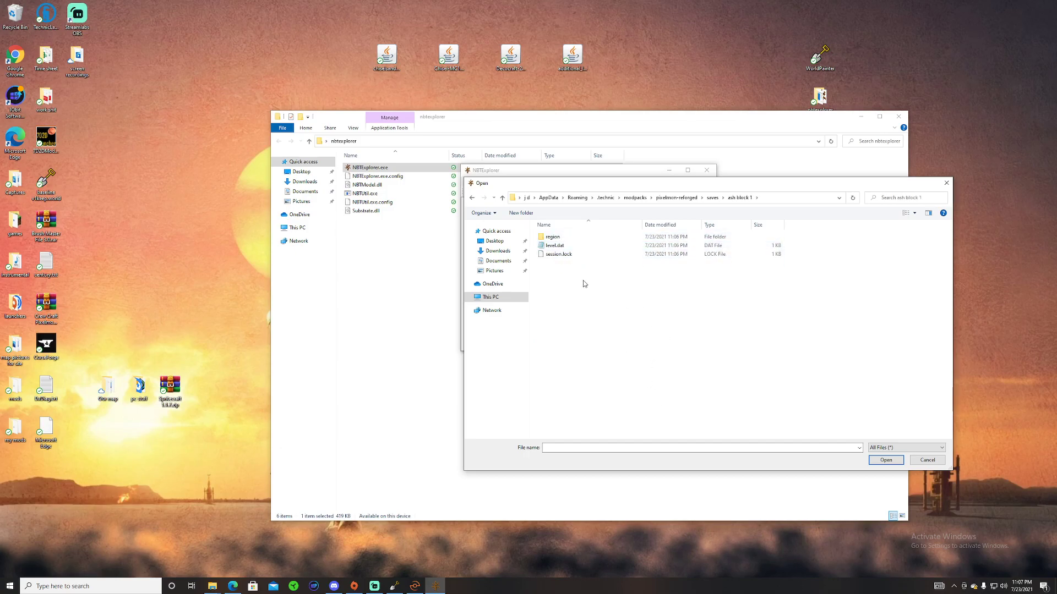
double_click(576, 247)
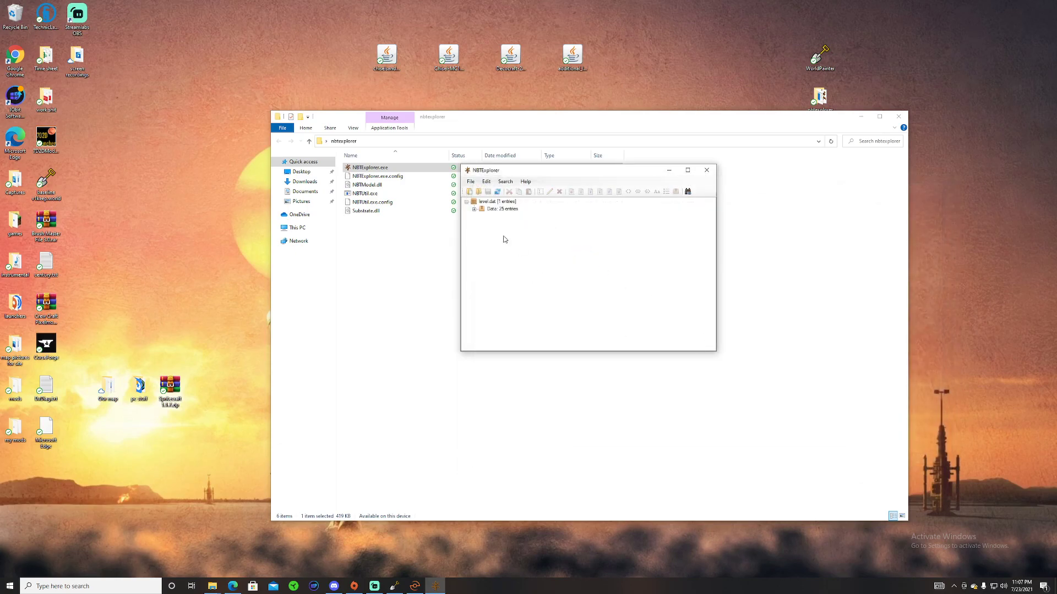
Step: Expand the Data entries of level.dat and set generatorName to BIOMESOP
left_click(473, 209)
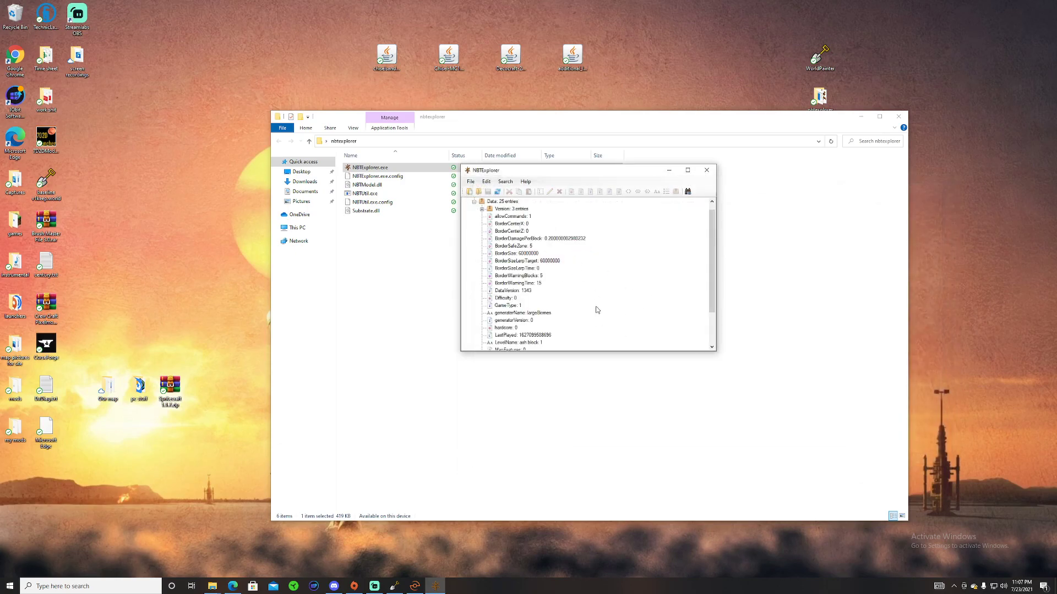
scroll(548, 325, "down", 1)
scroll(532, 308, "up", 2)
scroll(531, 309, "down", 1)
scroll(532, 309, "up", 1)
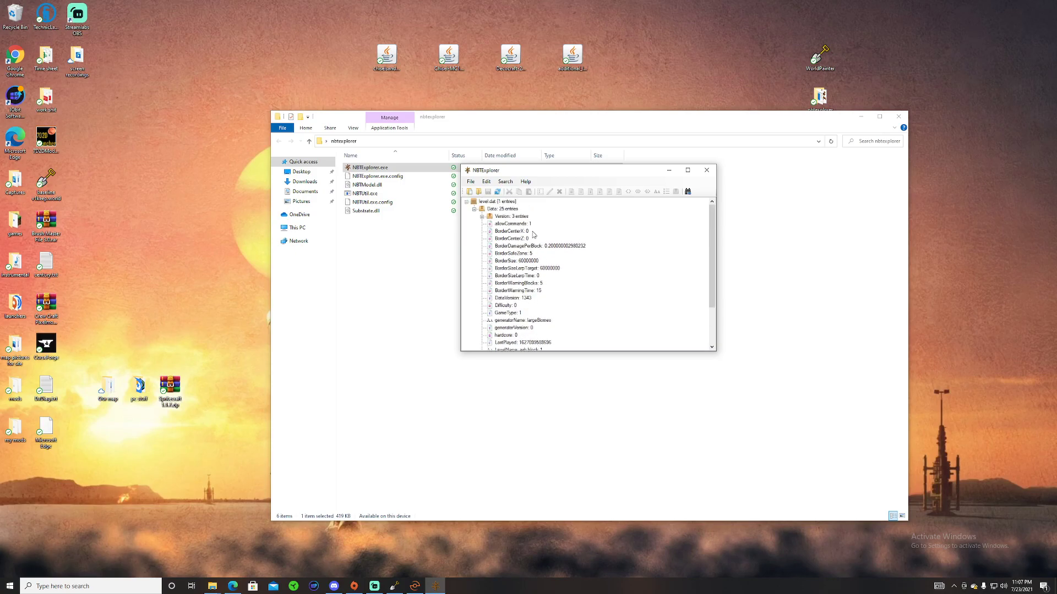
left_click(529, 321)
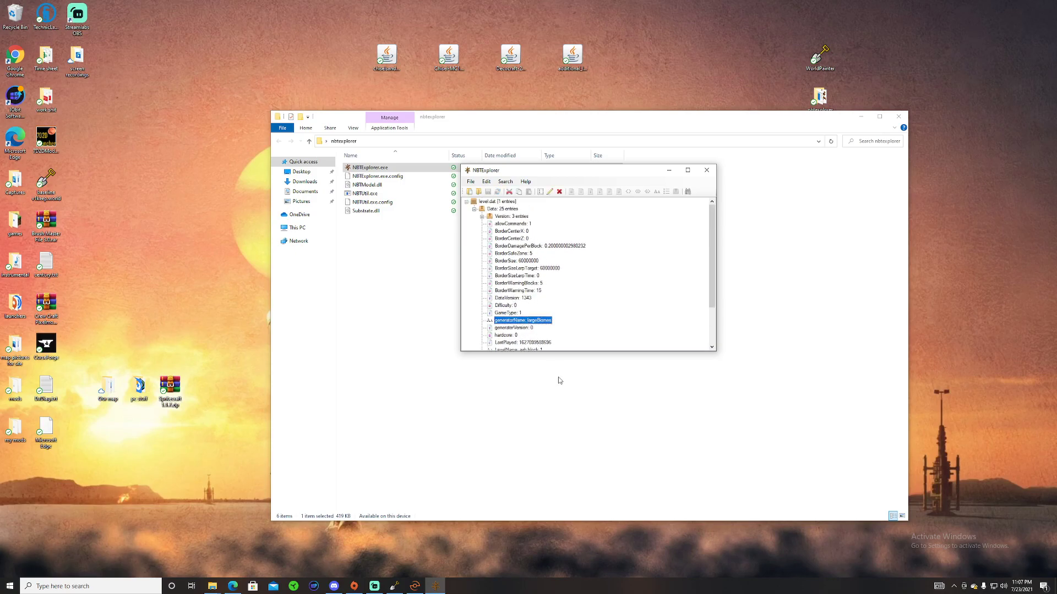
double_click(535, 320)
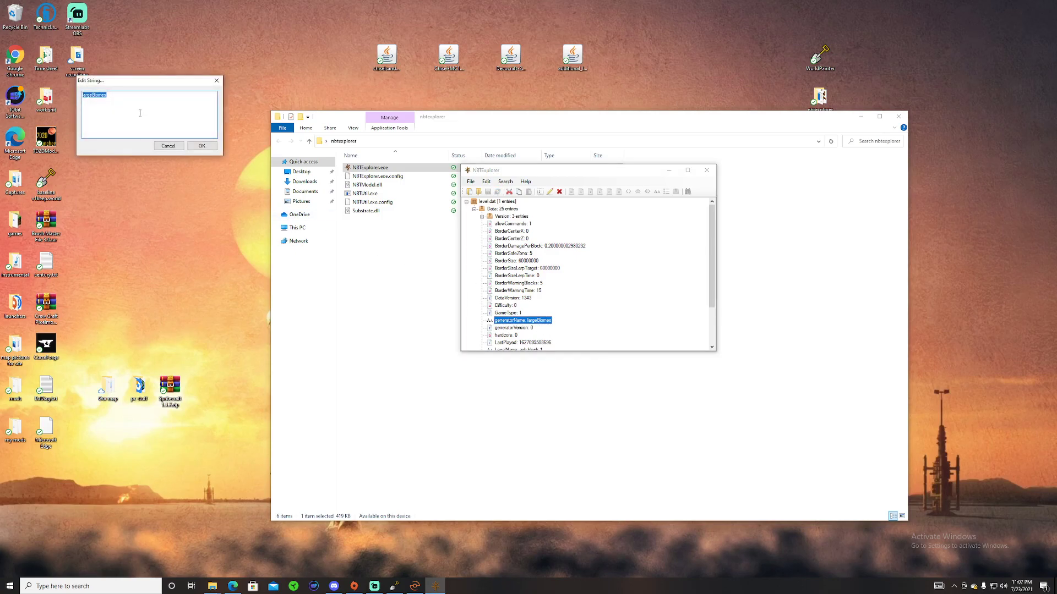
type("BIOMESOP")
left_click(201, 146)
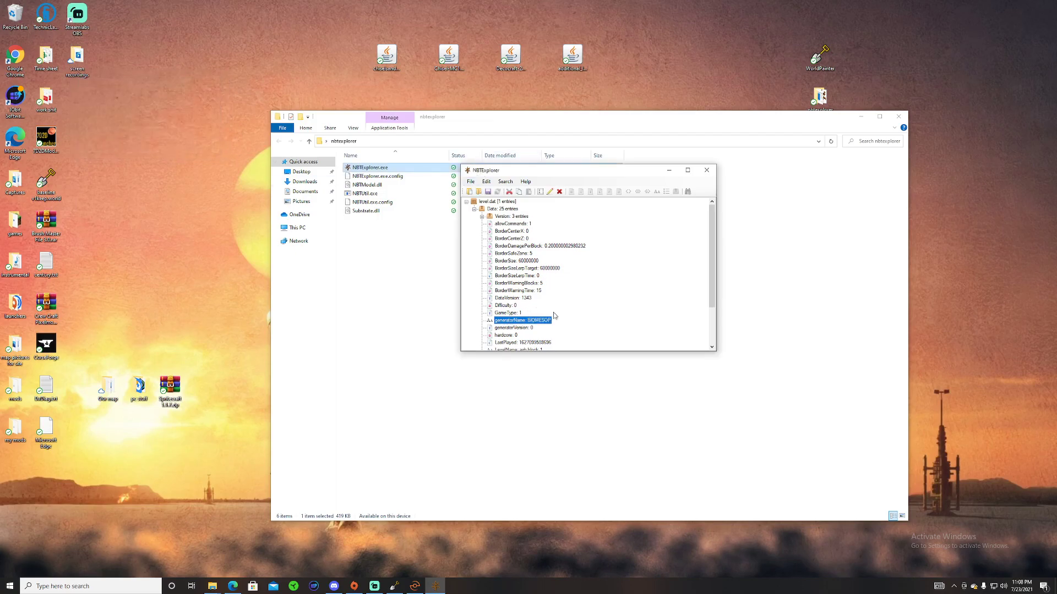
Step: Save level.dat, close NBTExplorer and minimize the nbtexplorer folder window
left_click(471, 182)
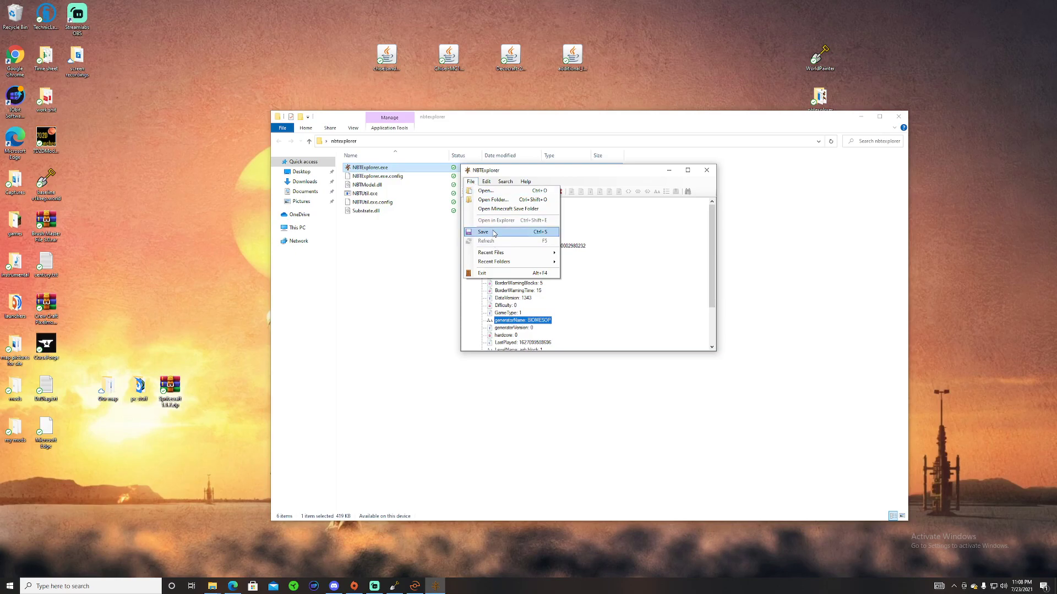
left_click(502, 233)
left_click(707, 170)
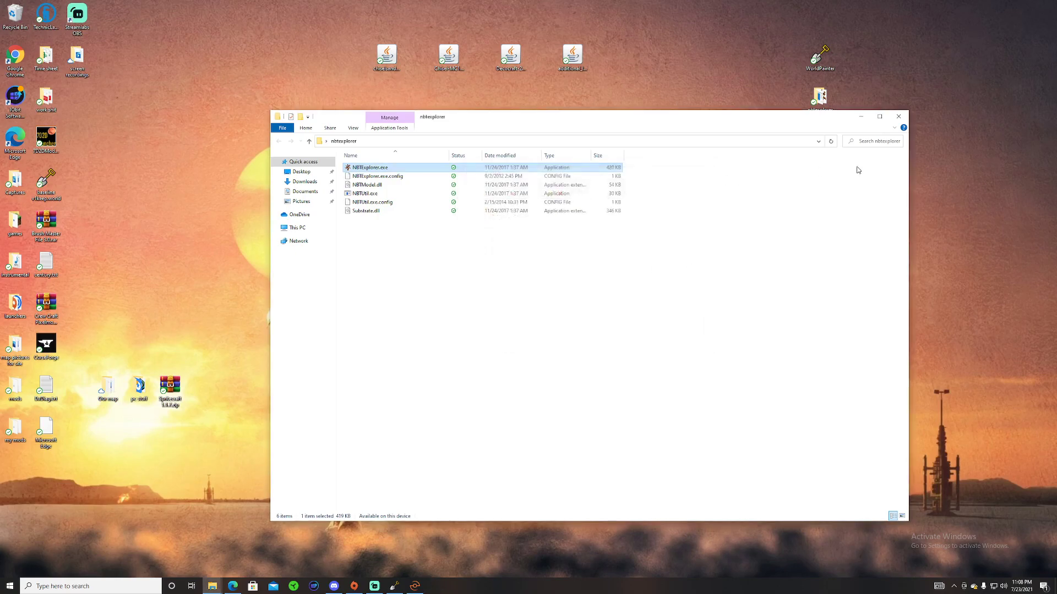
left_click(862, 117)
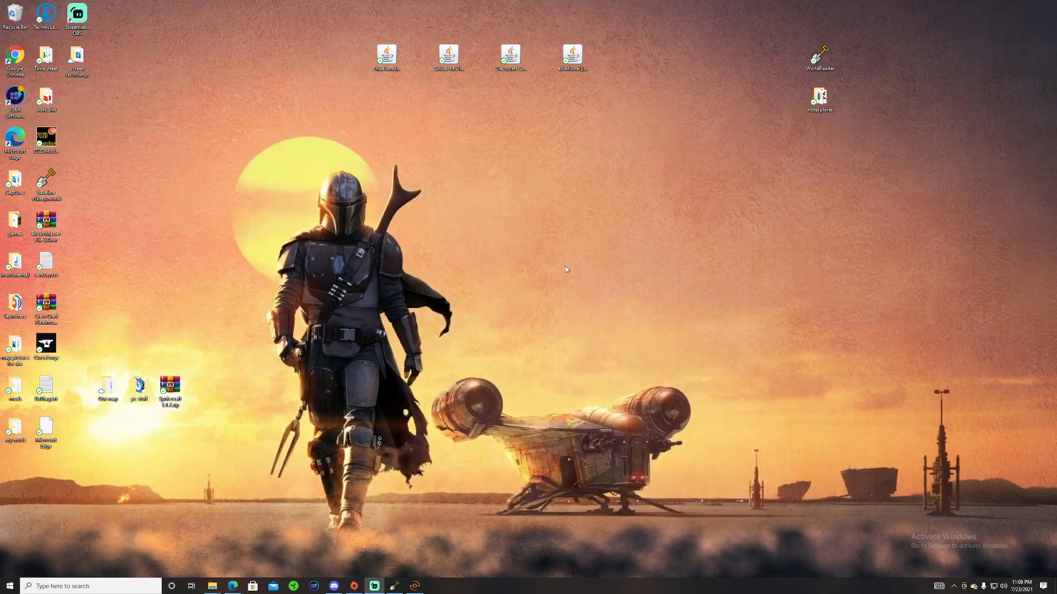
Step: Open the Technic Launcher, start The Pixelmon Mod modpack and minimize the launcher
left_click(47, 12)
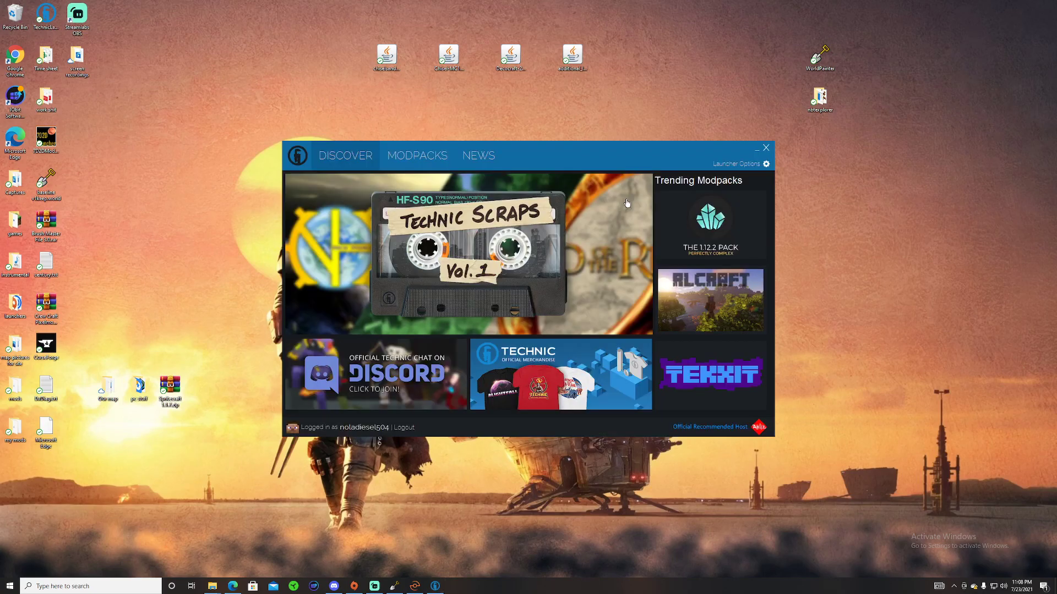
left_click(429, 159)
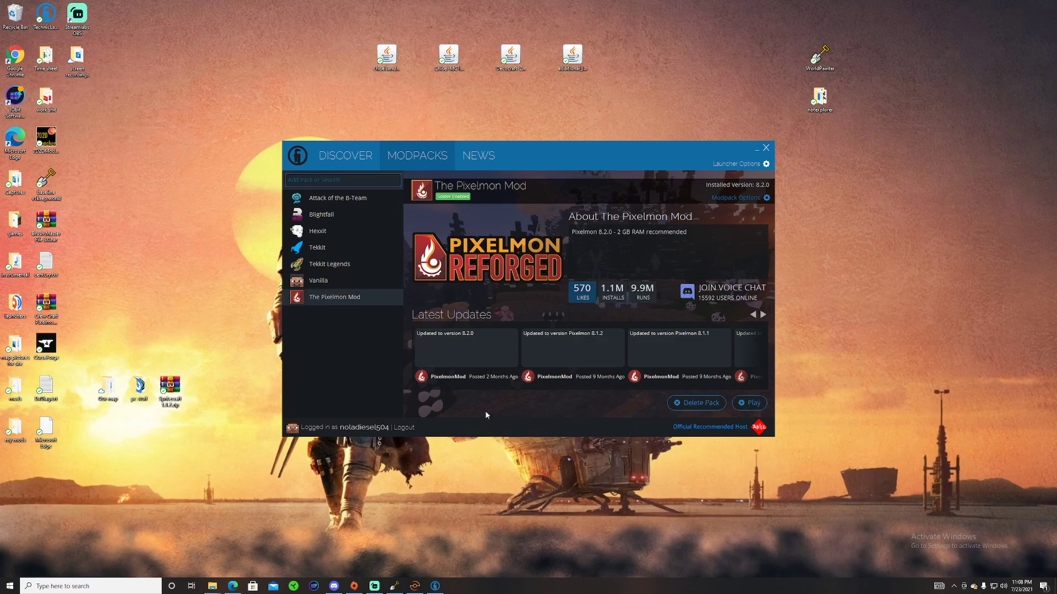
left_click(756, 148)
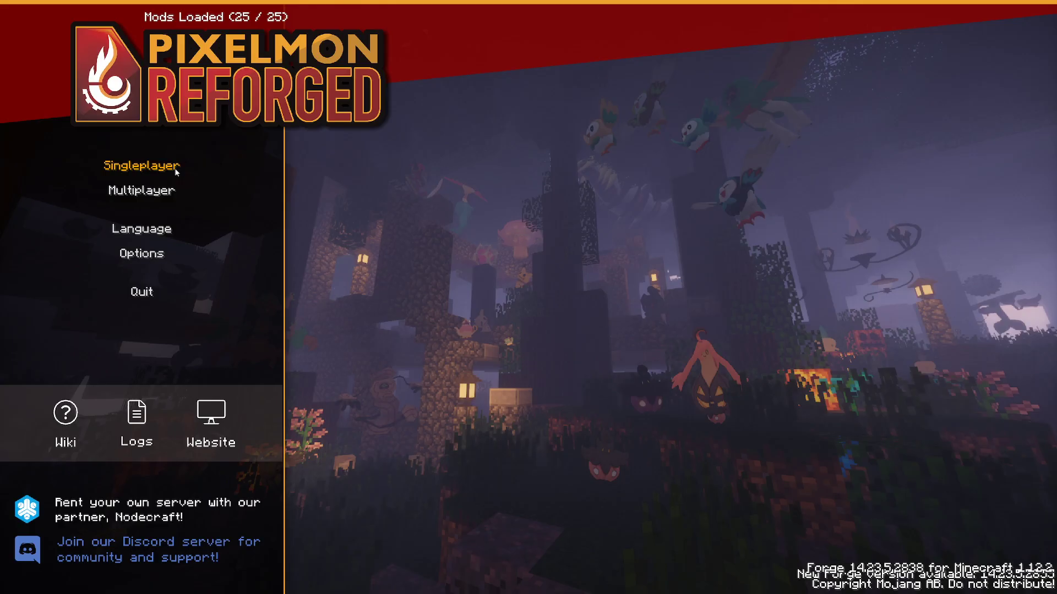
Step: Load the ash block 1 singleplayer world and choose Charmander as the starter Pokémon
left_click(147, 163)
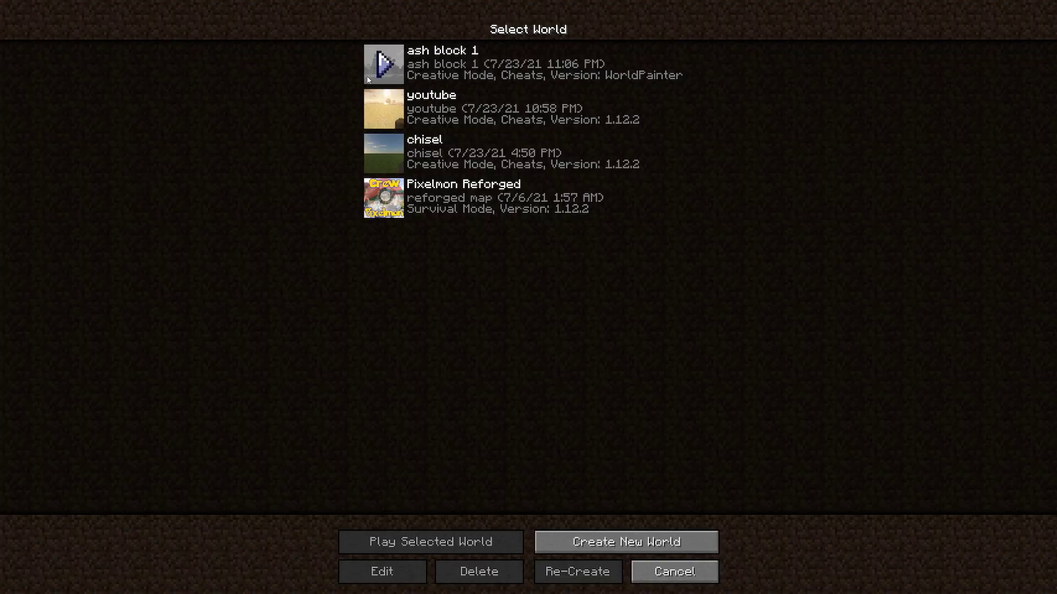
left_click(384, 65)
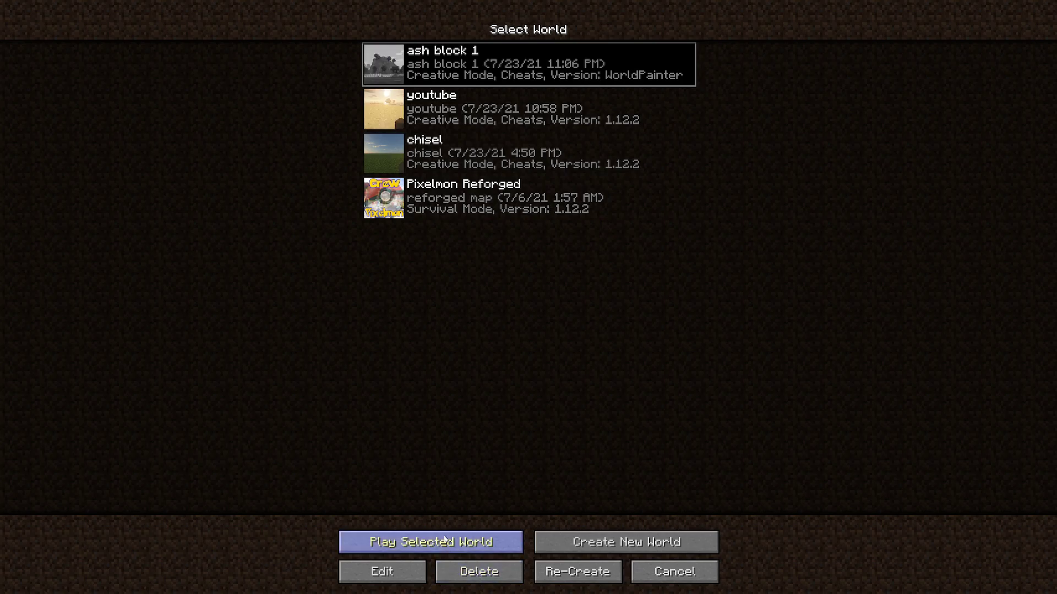
left_click(422, 555)
left_click(423, 545)
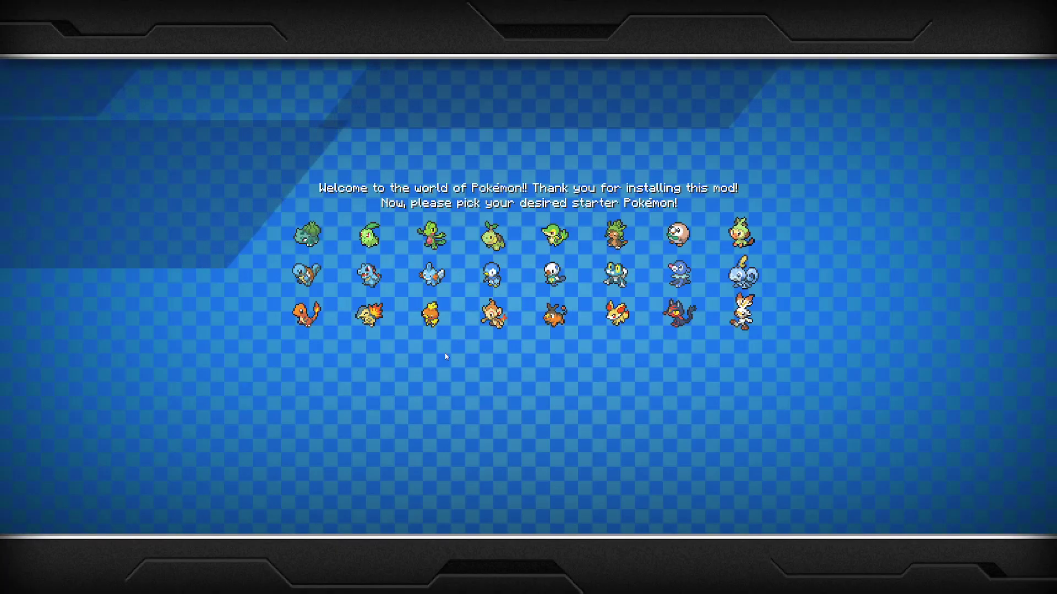
left_click(307, 314)
left_click(528, 444)
Step: Fly around the spawn area near the volcano to examine the exported terrain and its surroundings
key("w")
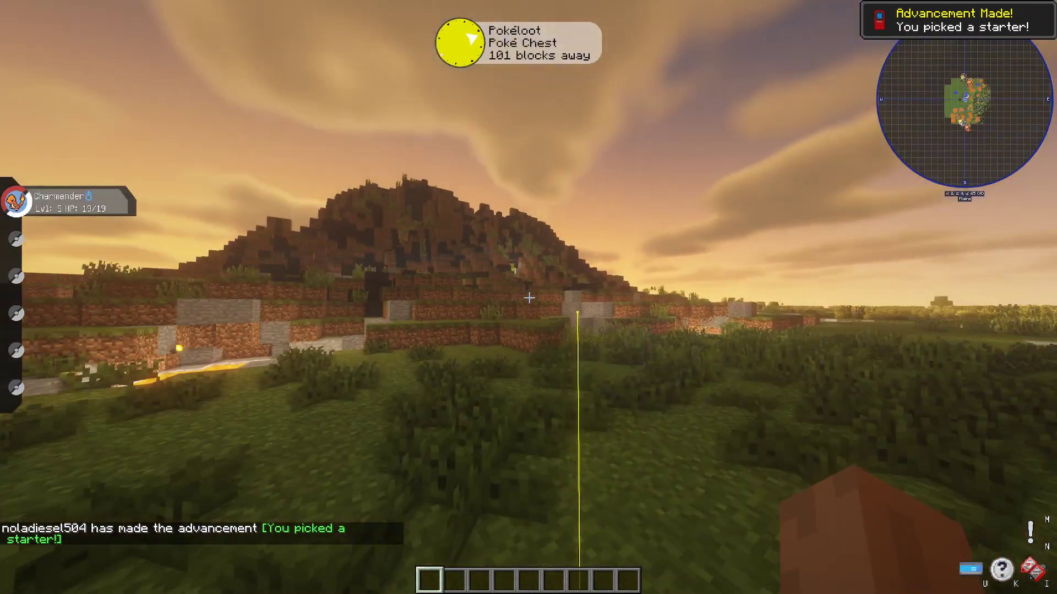
key("w")
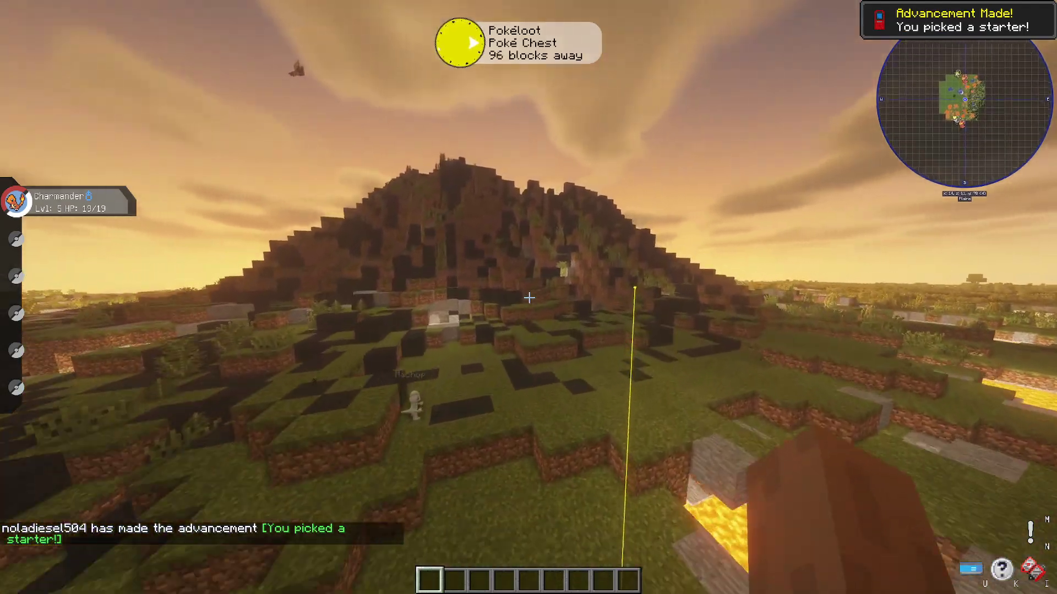
key("w")
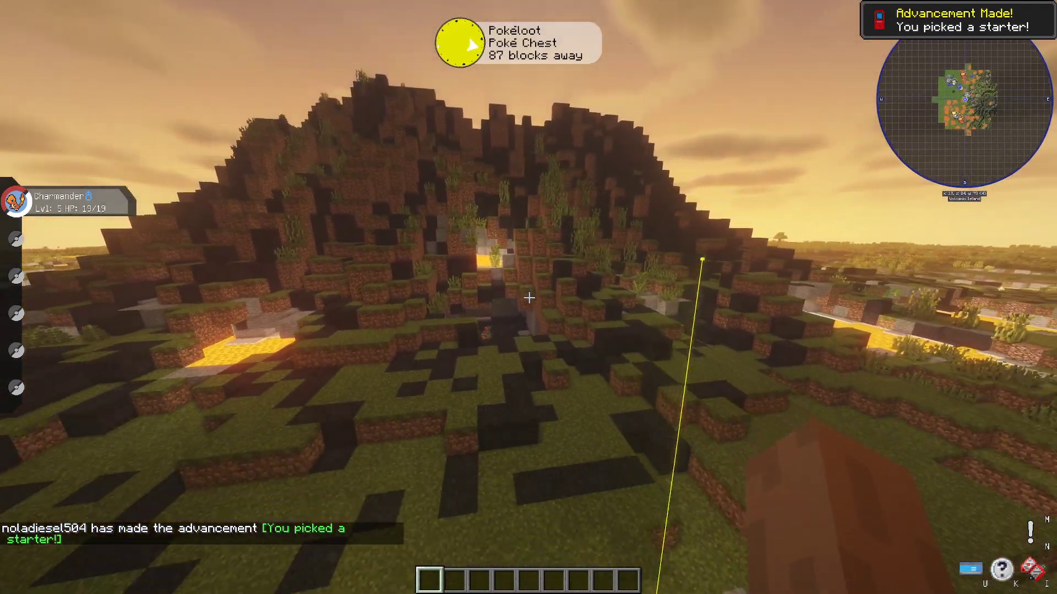
key("w")
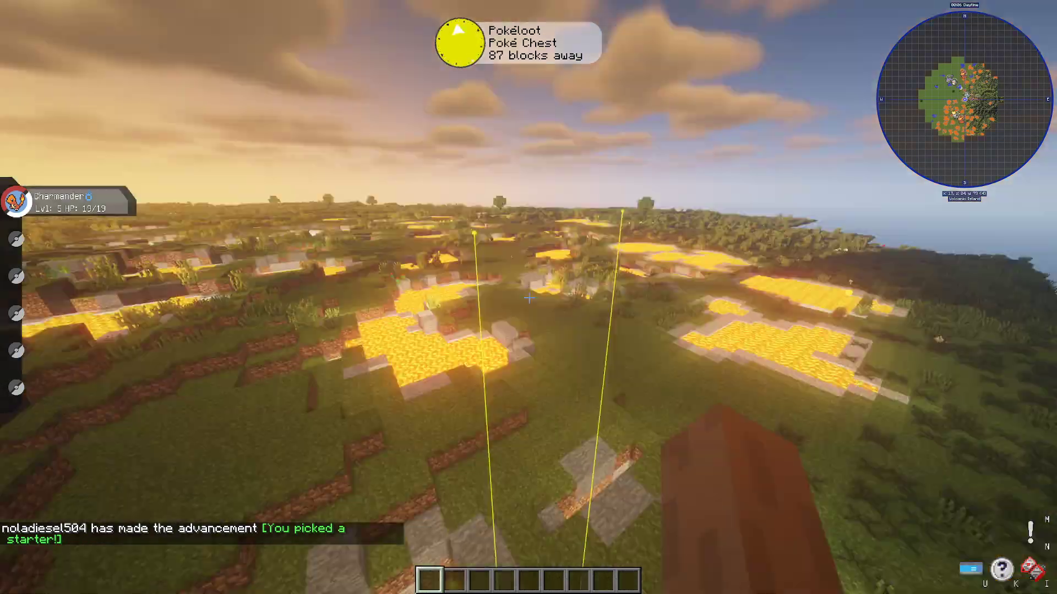
key("w")
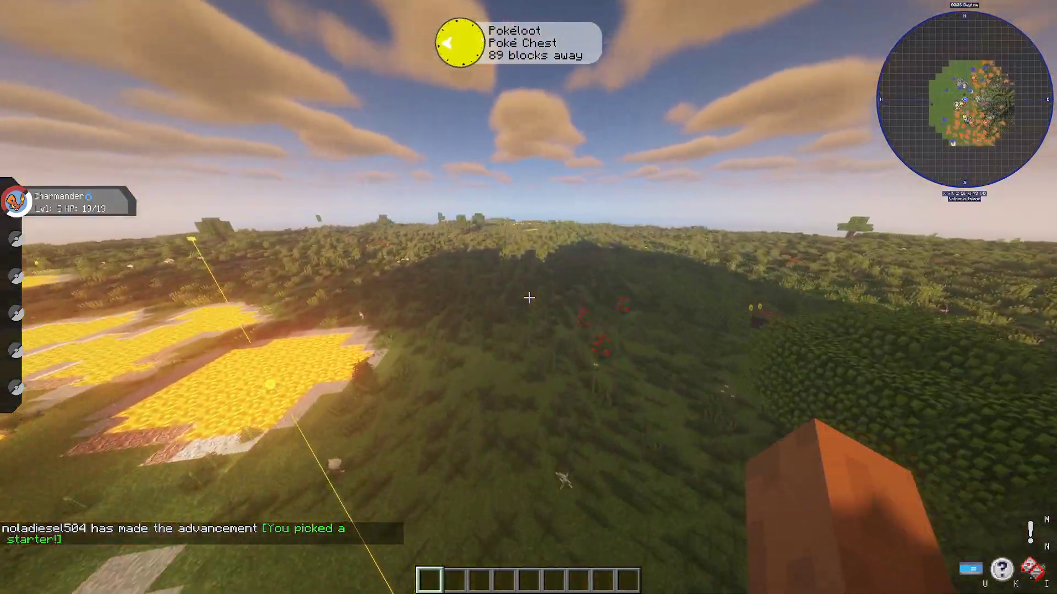
key("w")
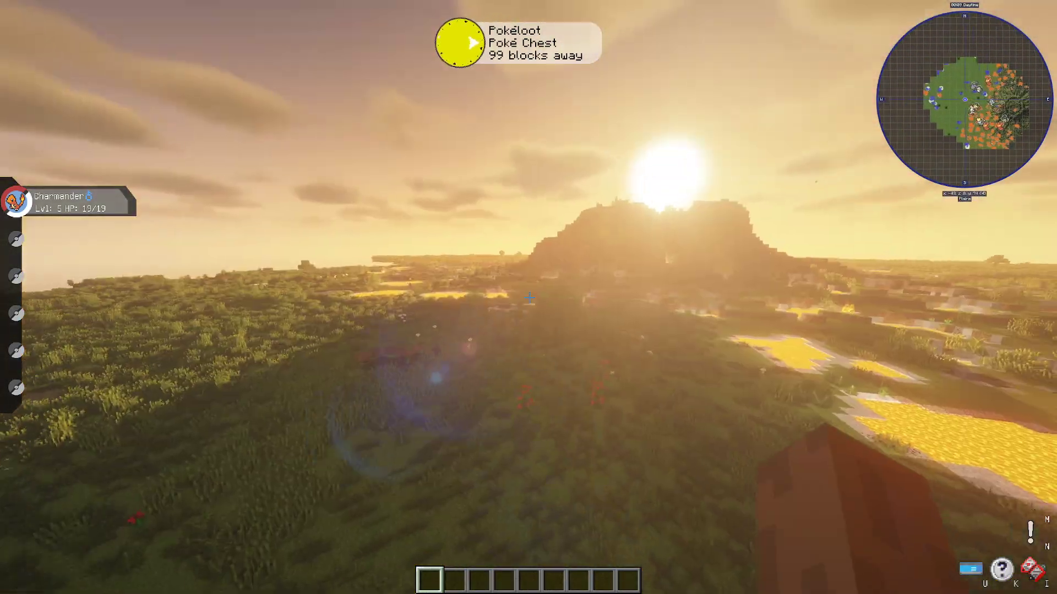
key("w")
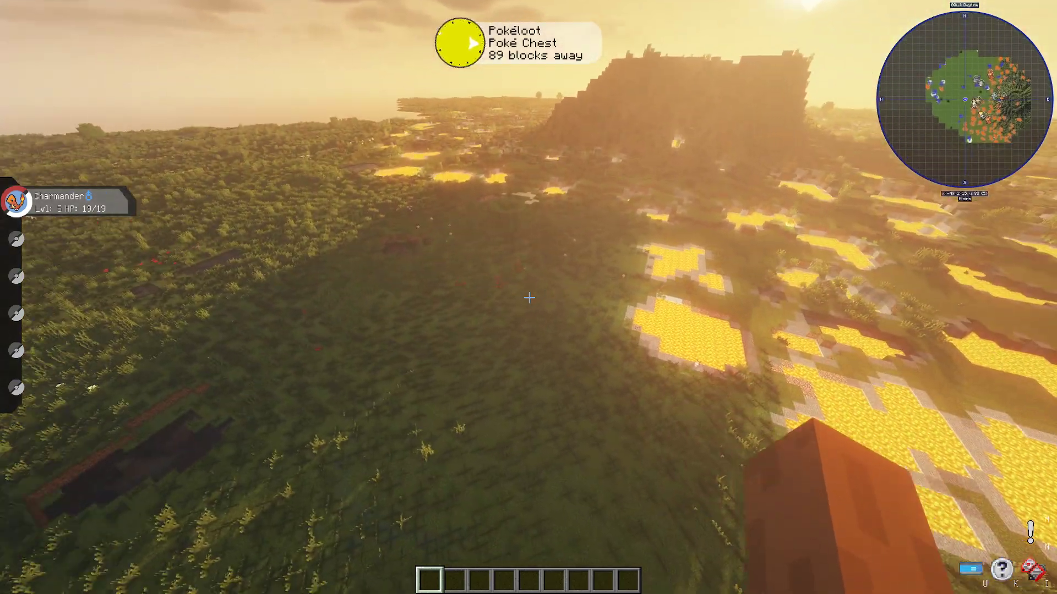
Step: Fly along the volcano's slopes and up to its crater to inspect the ash blocks mixed with grass and dirt
key("w")
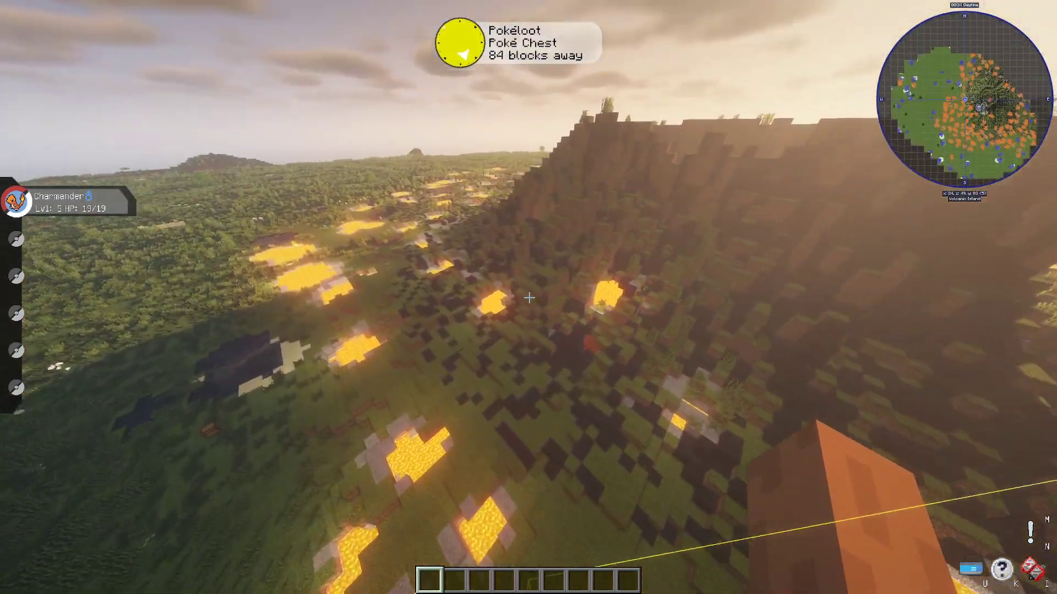
key("w")
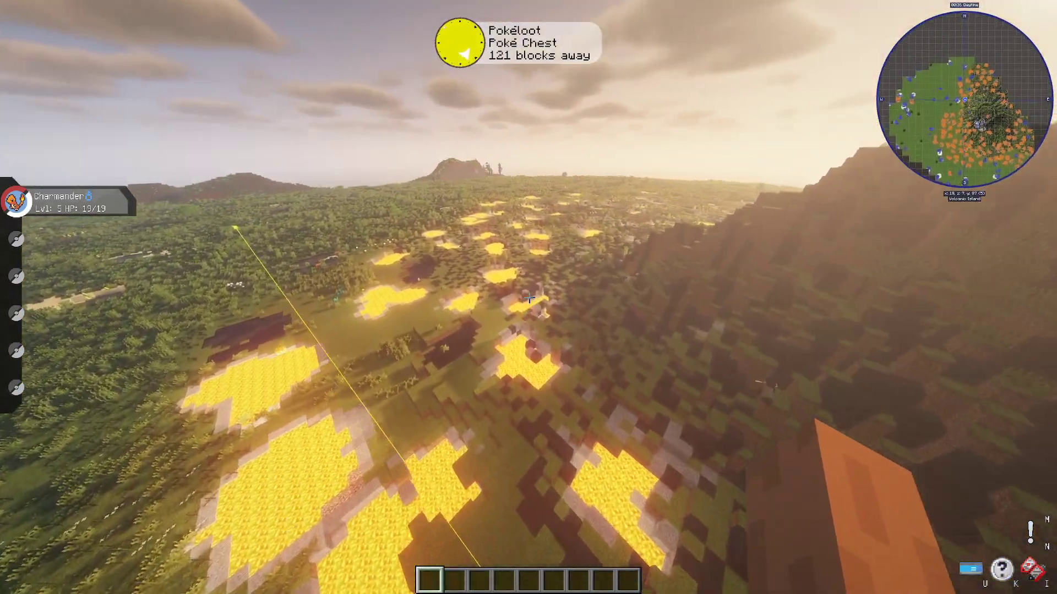
key("w")
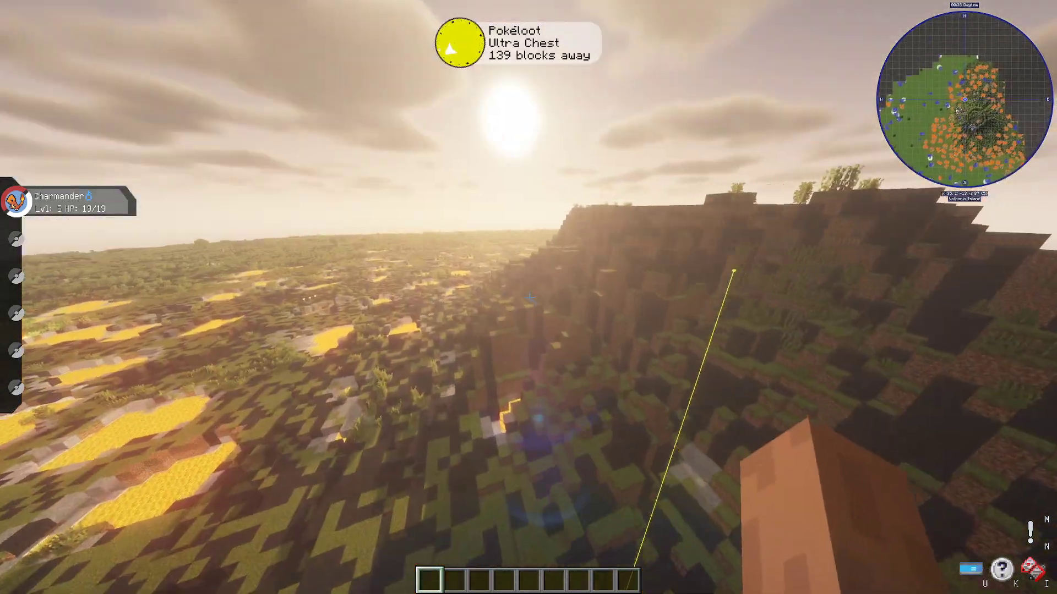
key("w")
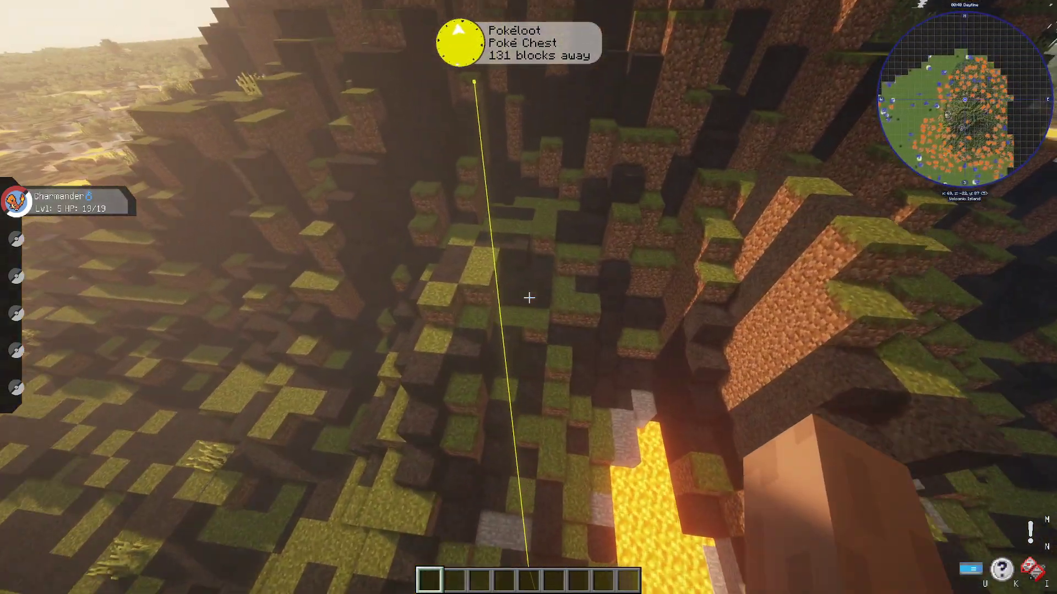
key("w")
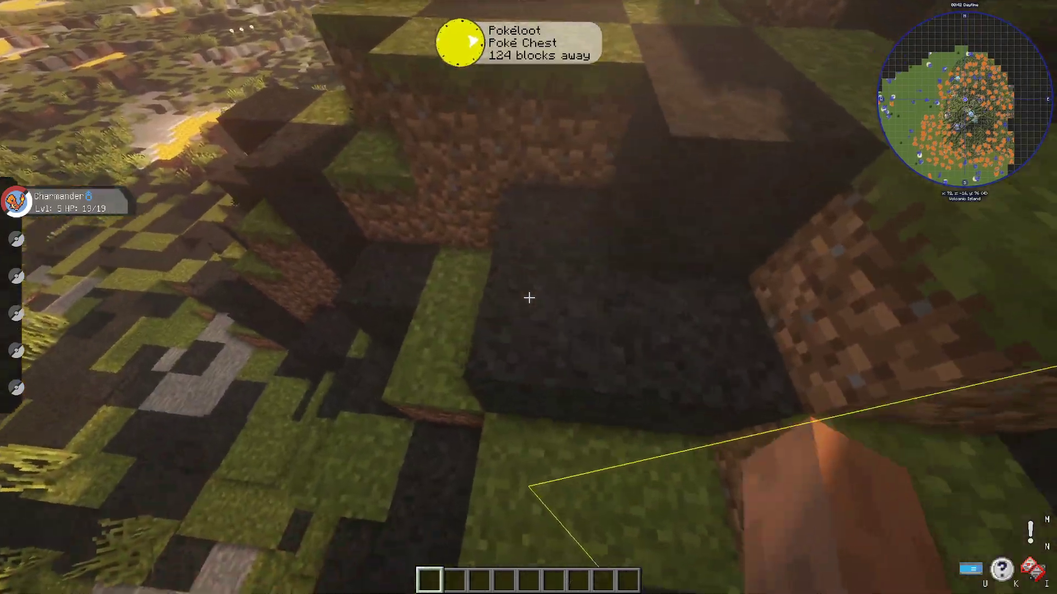
key("w")
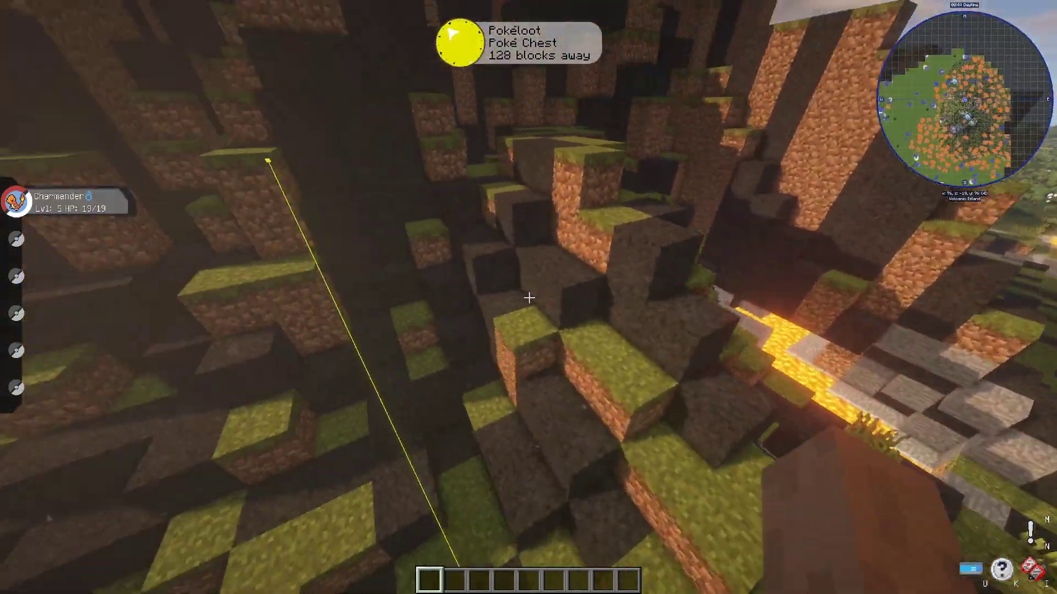
key("w")
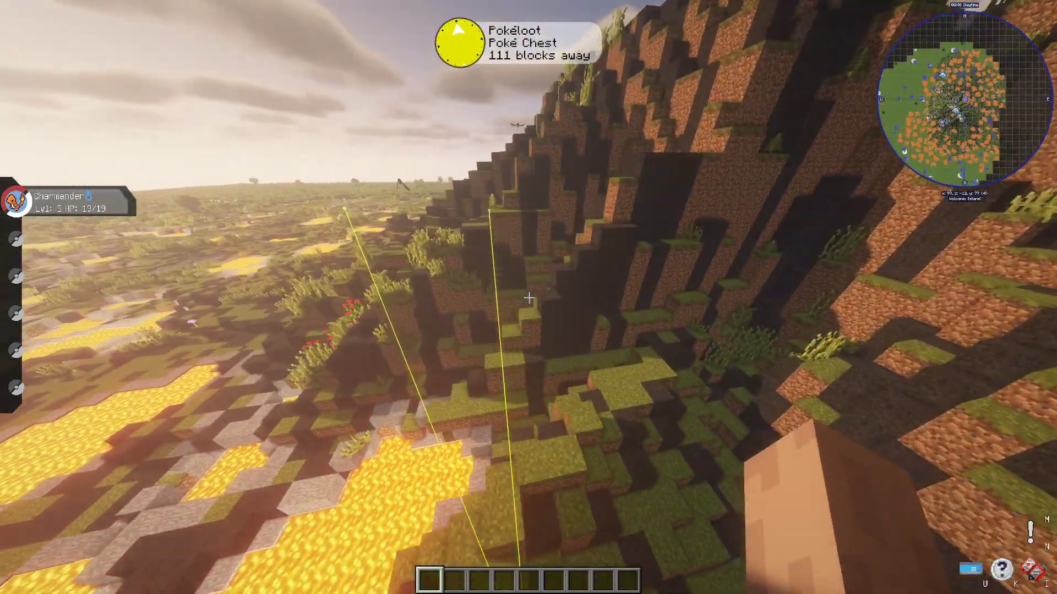
key("w")
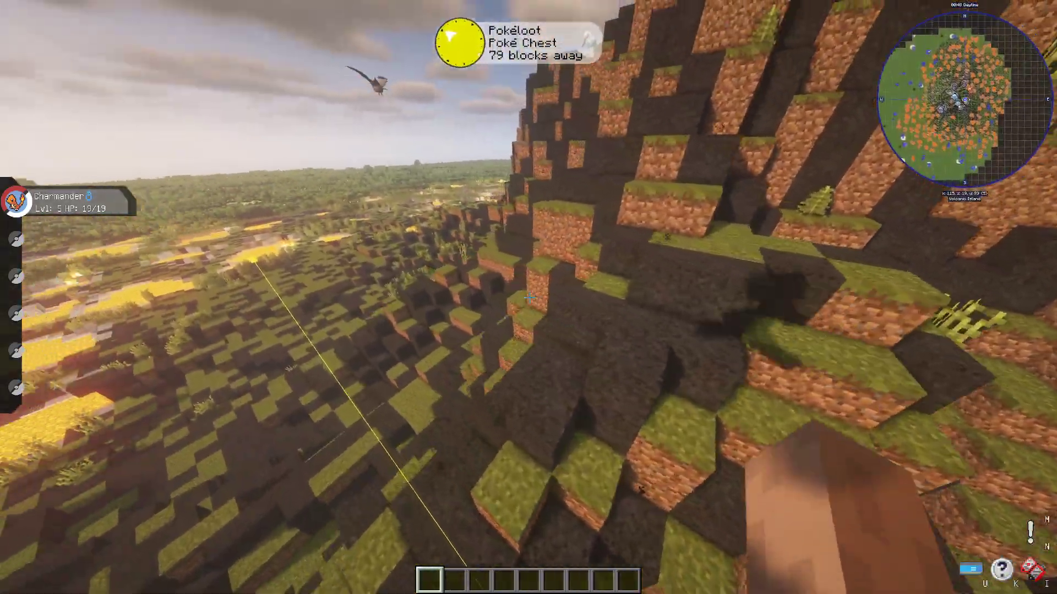
key("w")
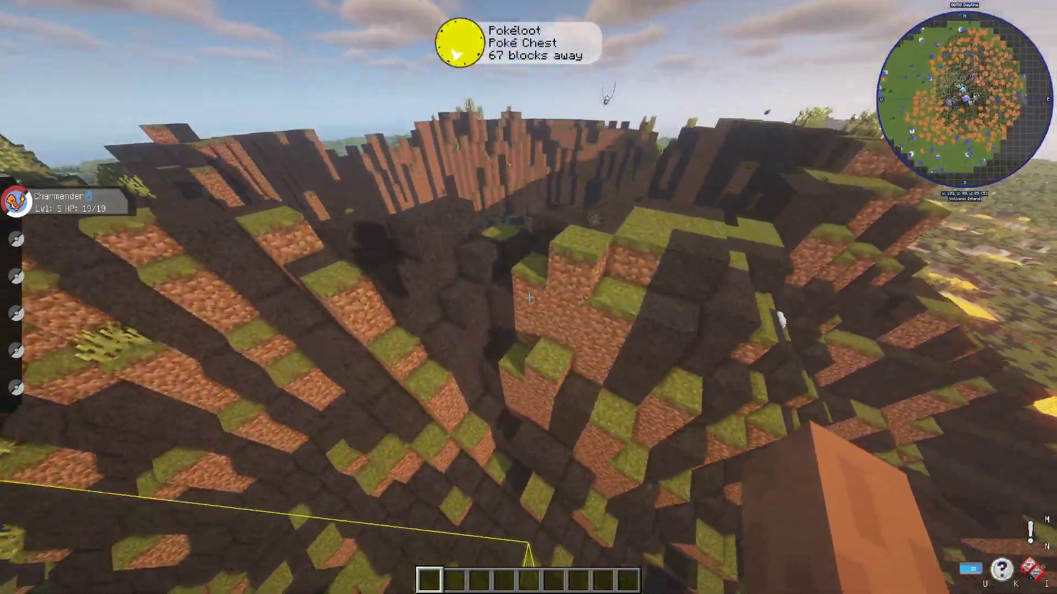
Step: Fly down over the volcano's outskirts to examine the lava pools and the ash patches between them
key("w")
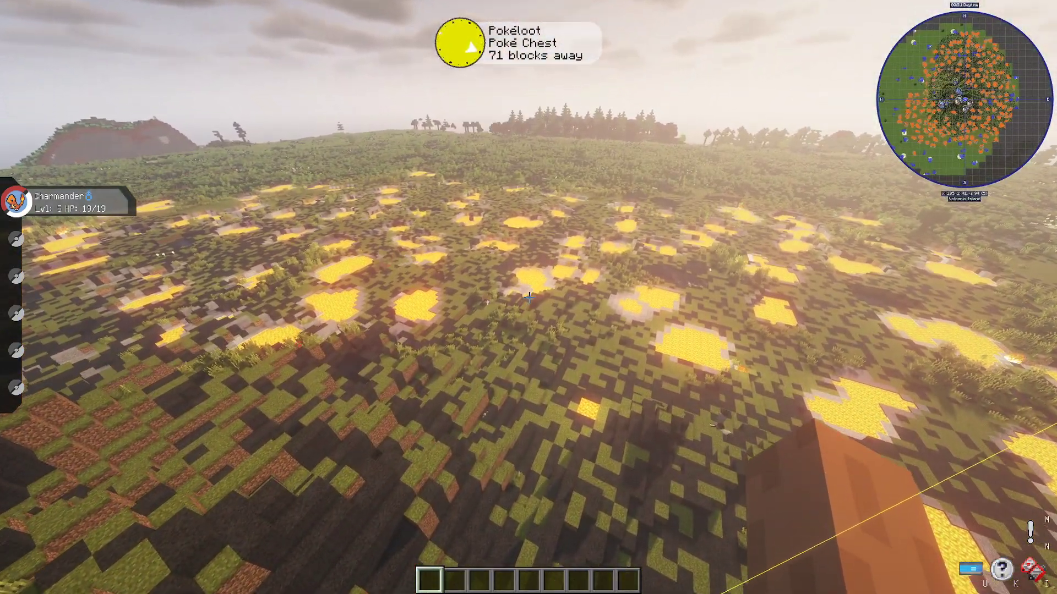
key("w")
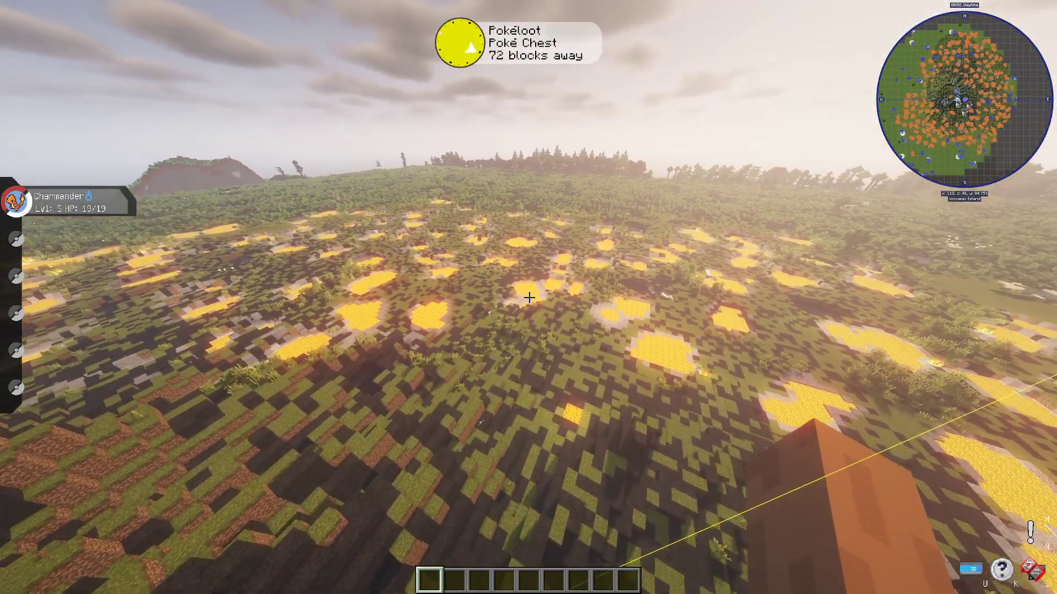
key("w")
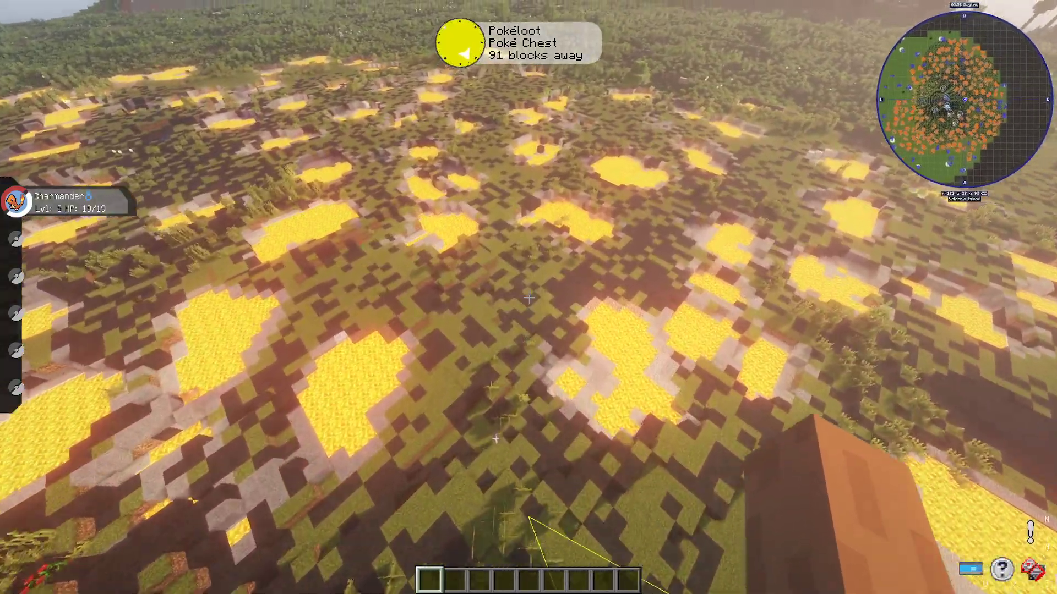
key("w")
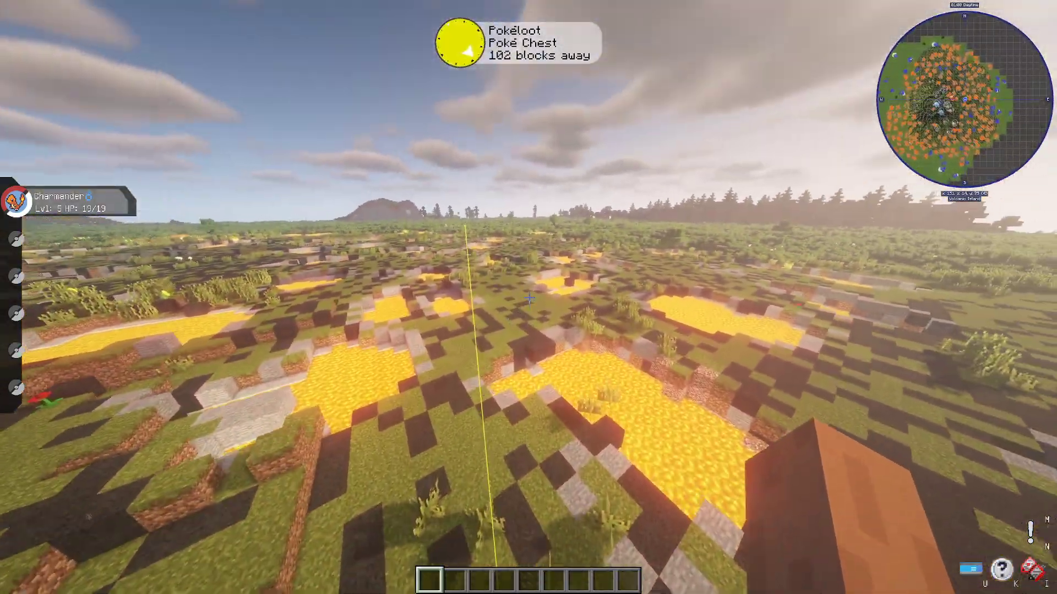
key("w")
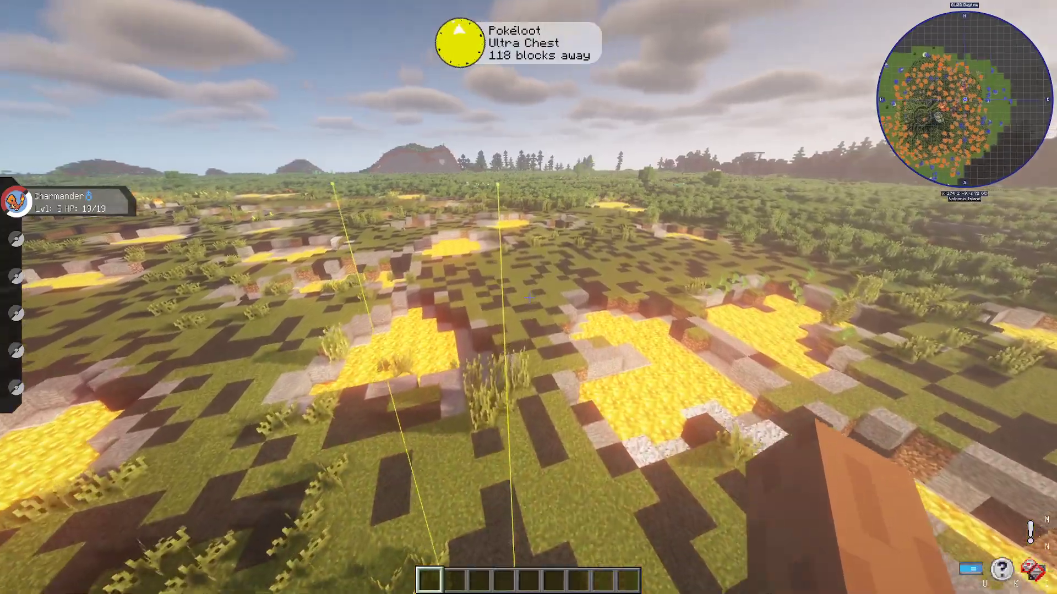
key("w")
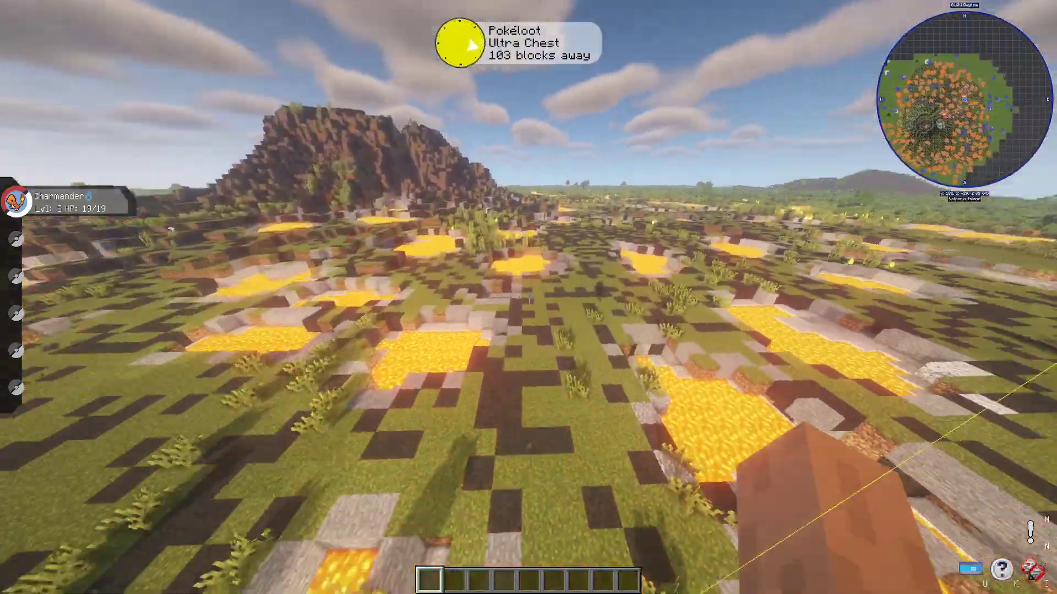
key("w")
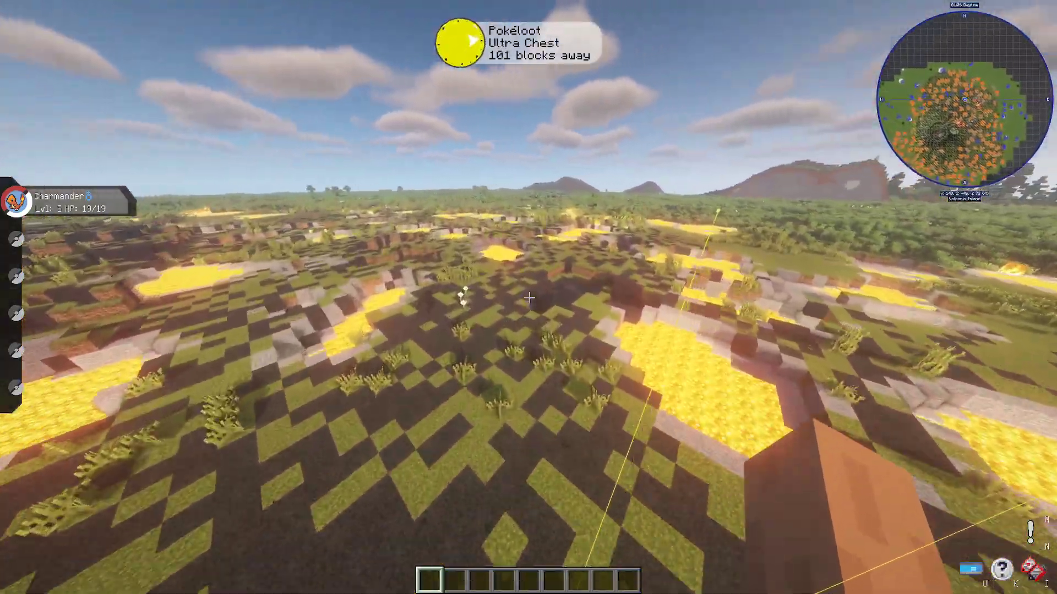
Step: Survey the flowered grassland beyond the volcano, and return to the lava field to inspect the ash blocks up close
key("w")
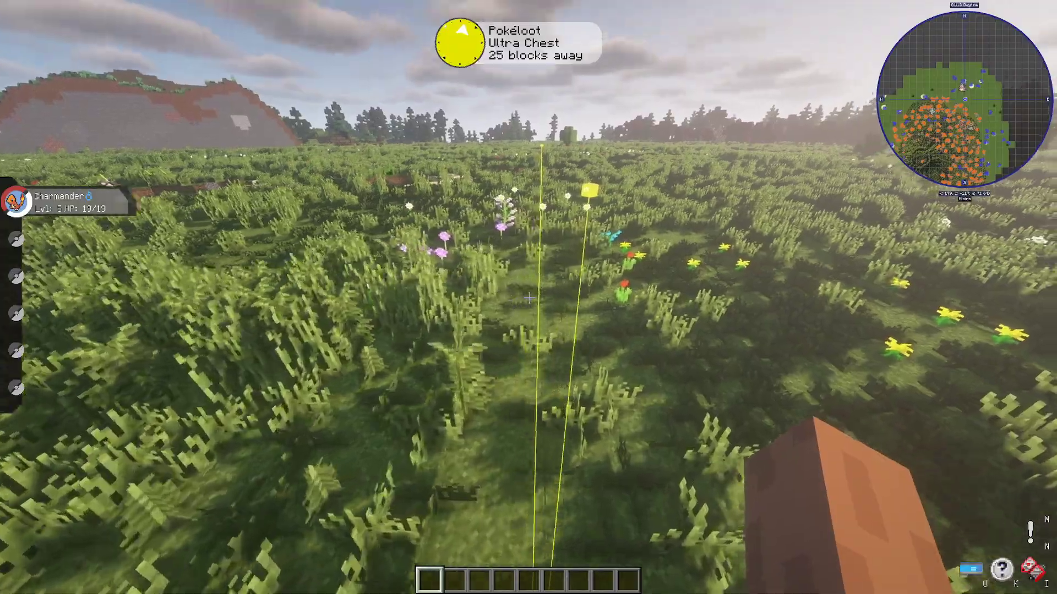
key("w")
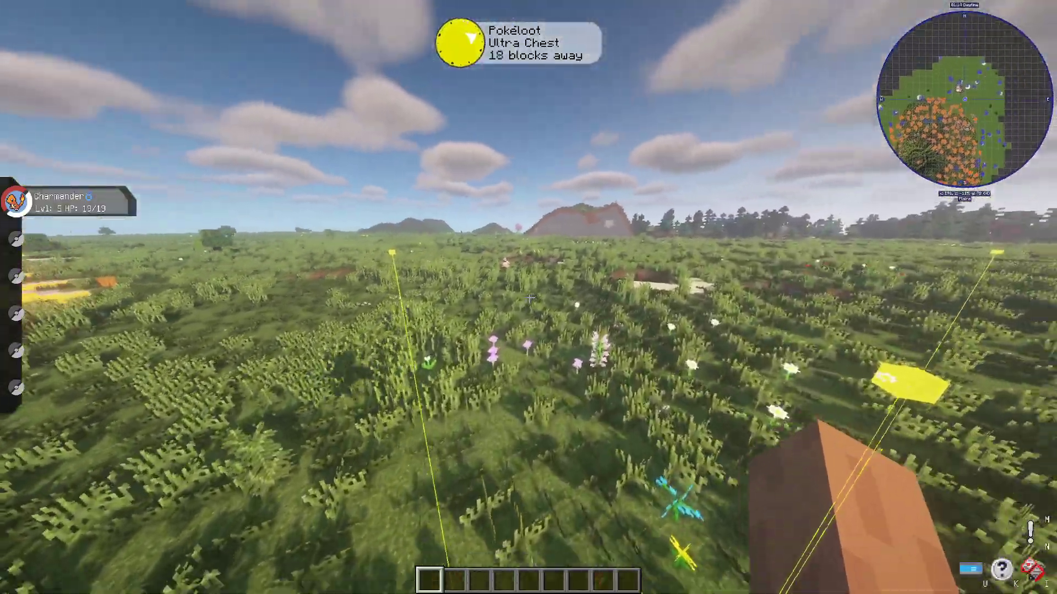
key("w")
key("w")
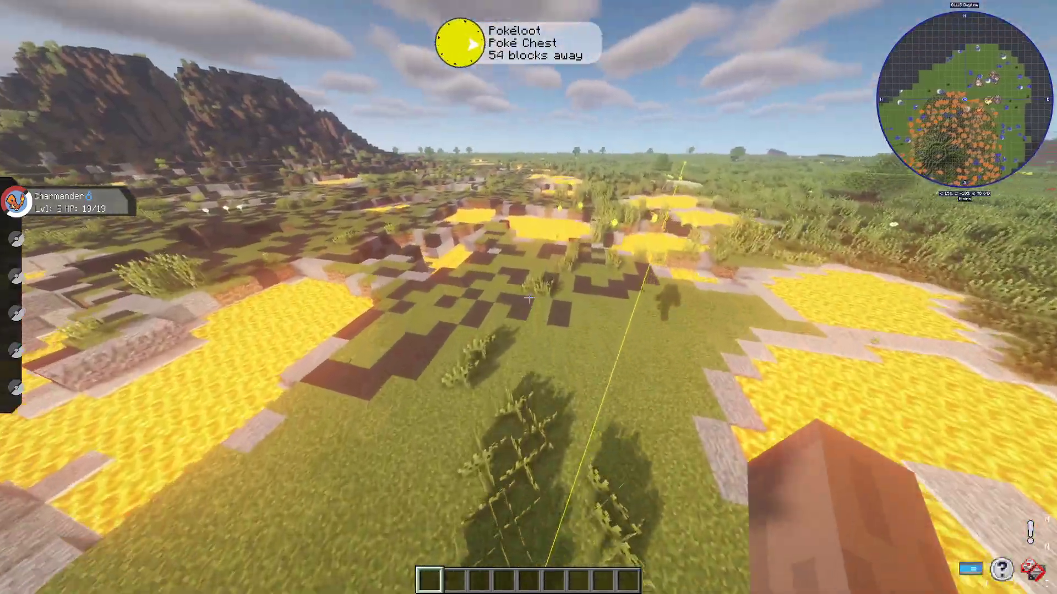
key("w")
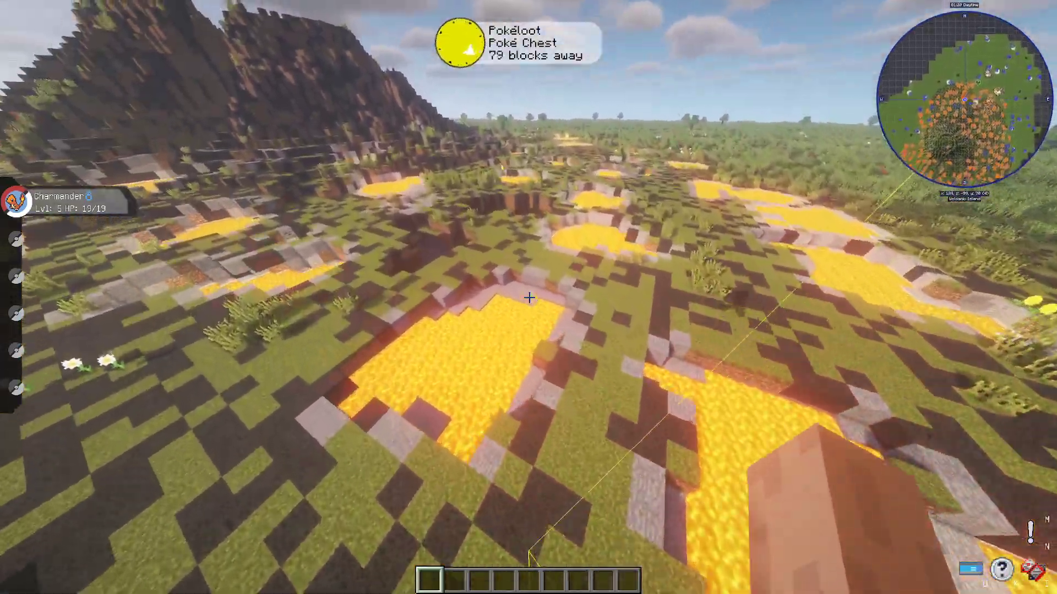
key("w")
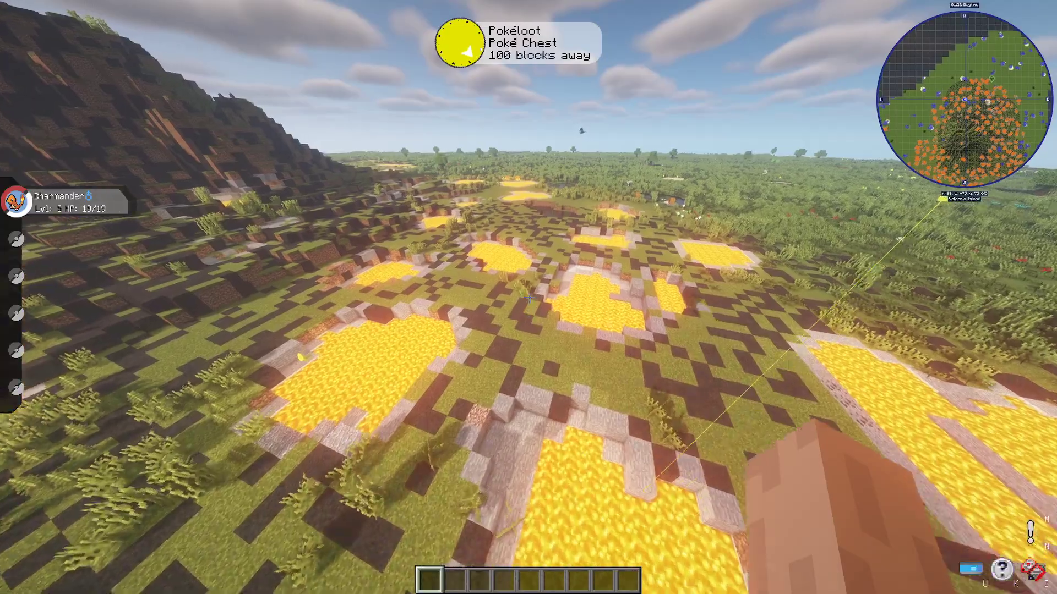
key("w")
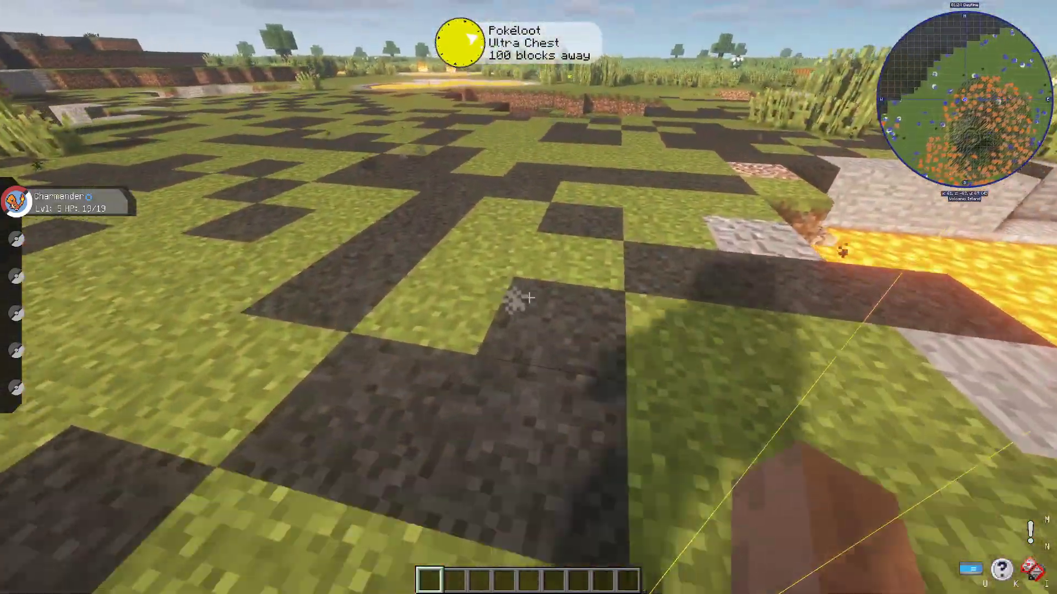
Step: Fly across the lava field at the volcano's foot to examine the ash patches, lava pools and nearby water ponds
key("w")
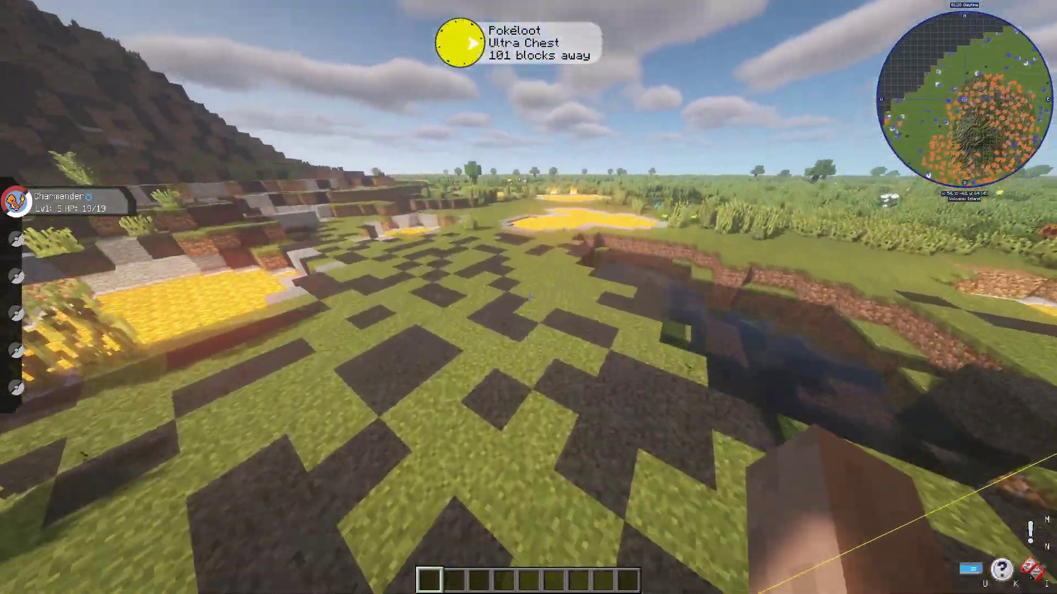
key("w")
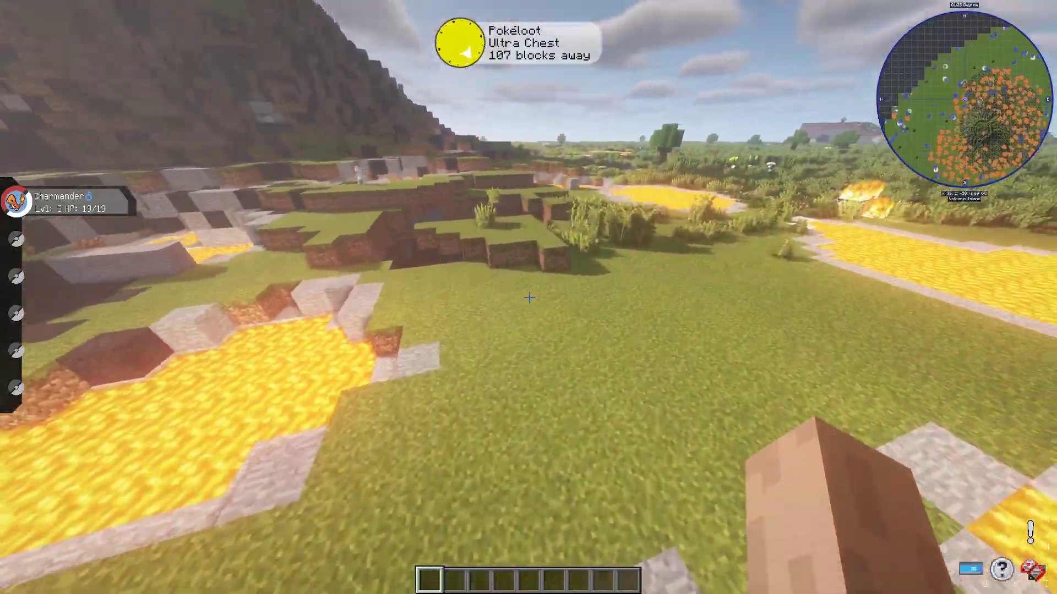
key("w")
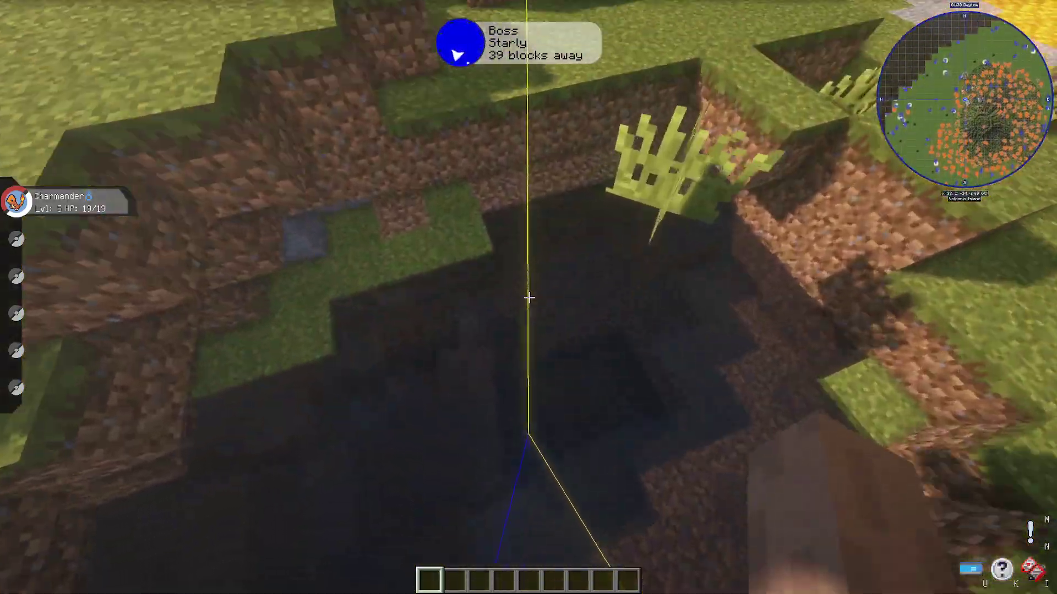
key("space")
key("w")
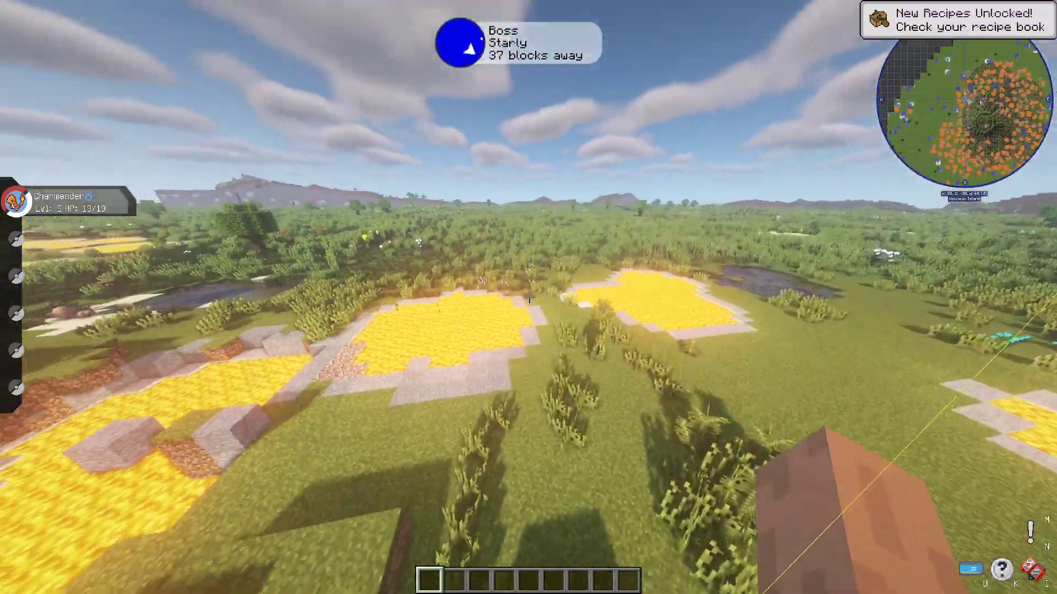
key("d")
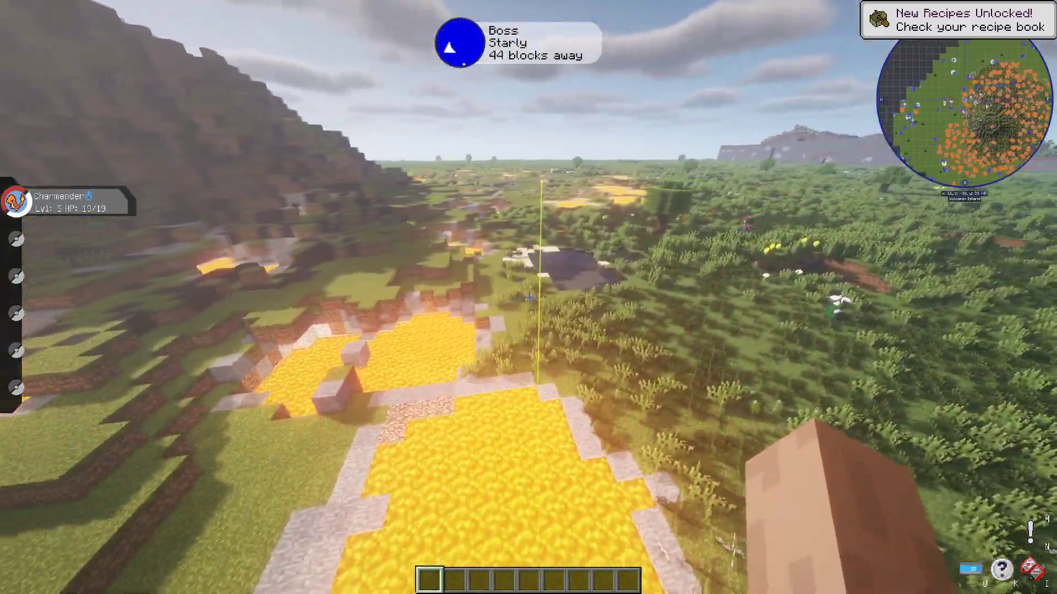
key("w")
key("w")
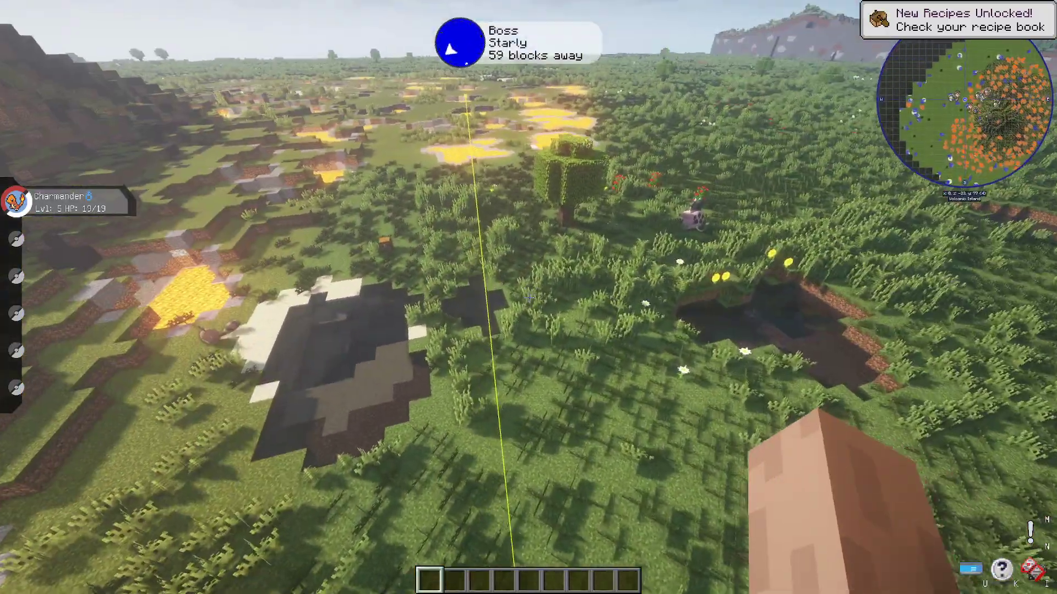
Step: Descend into the plains beside the ponds to examine the tall grass and white flowers up close
key("shift")
key("w")
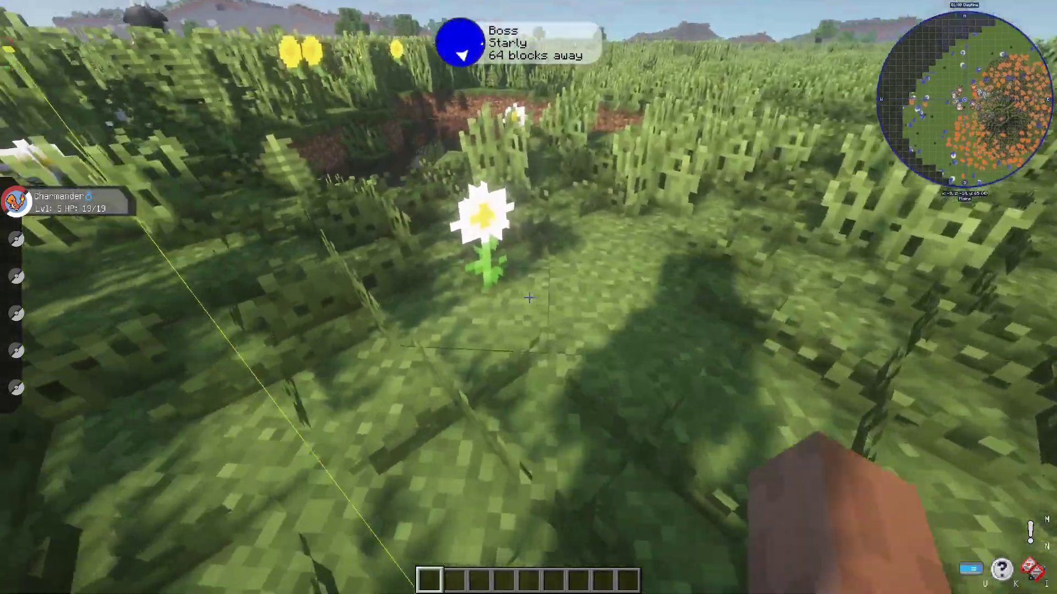
key("w")
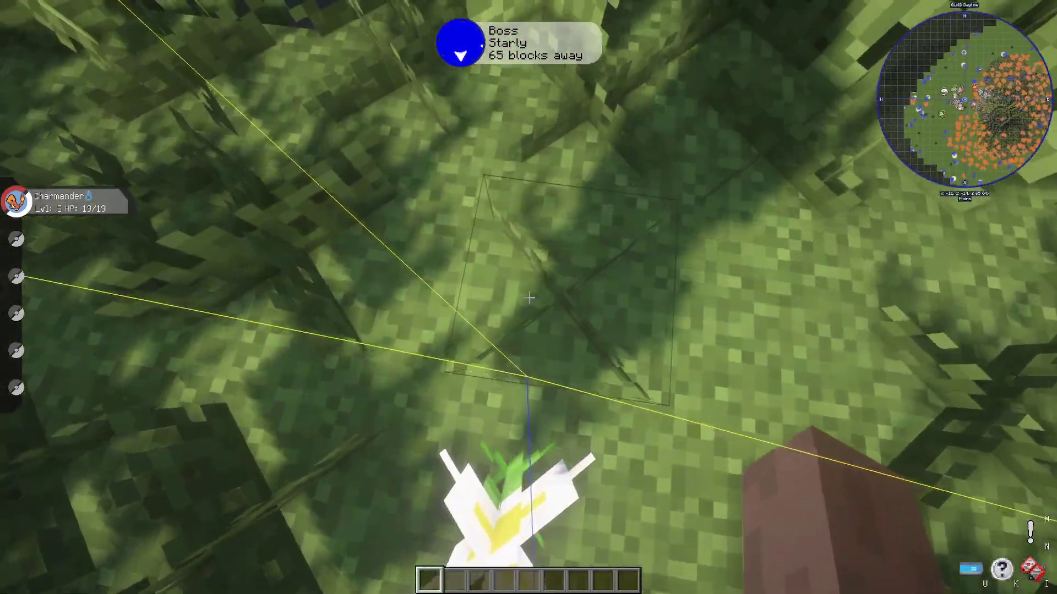
key("s")
key("s")
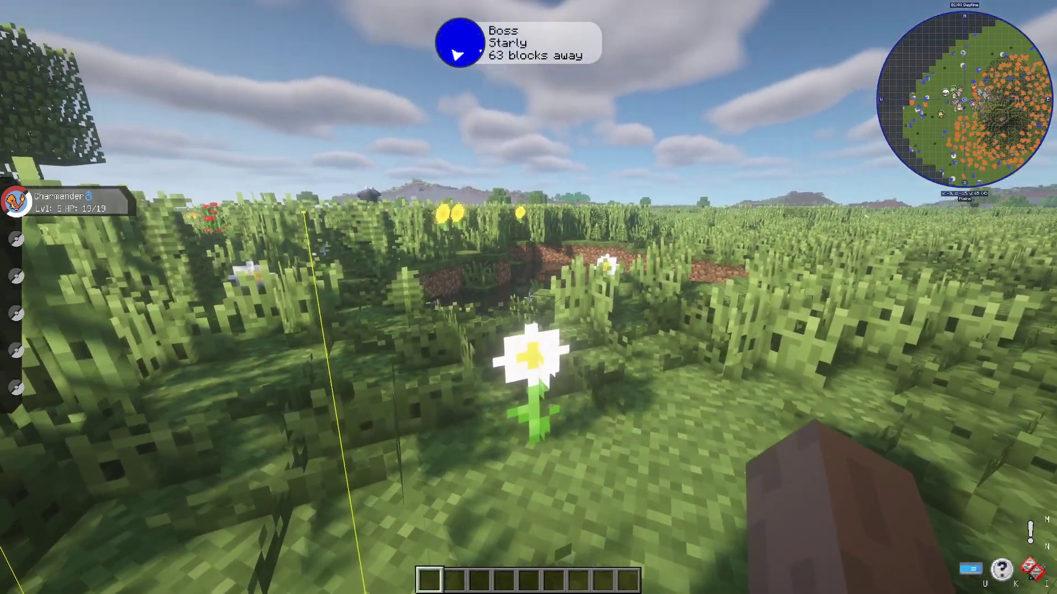
key("w")
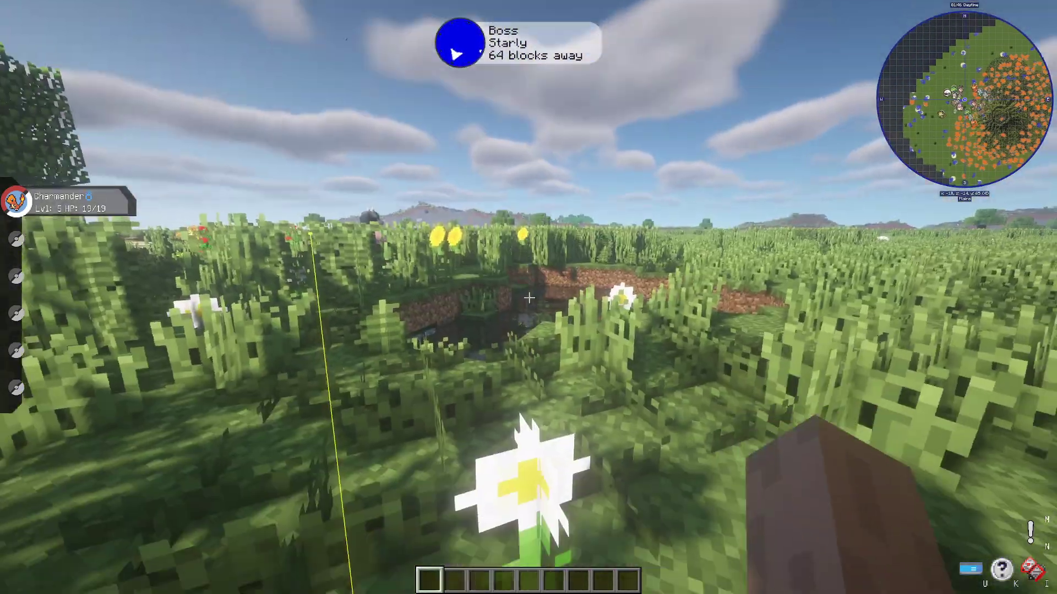
key("s")
key("d")
key("w")
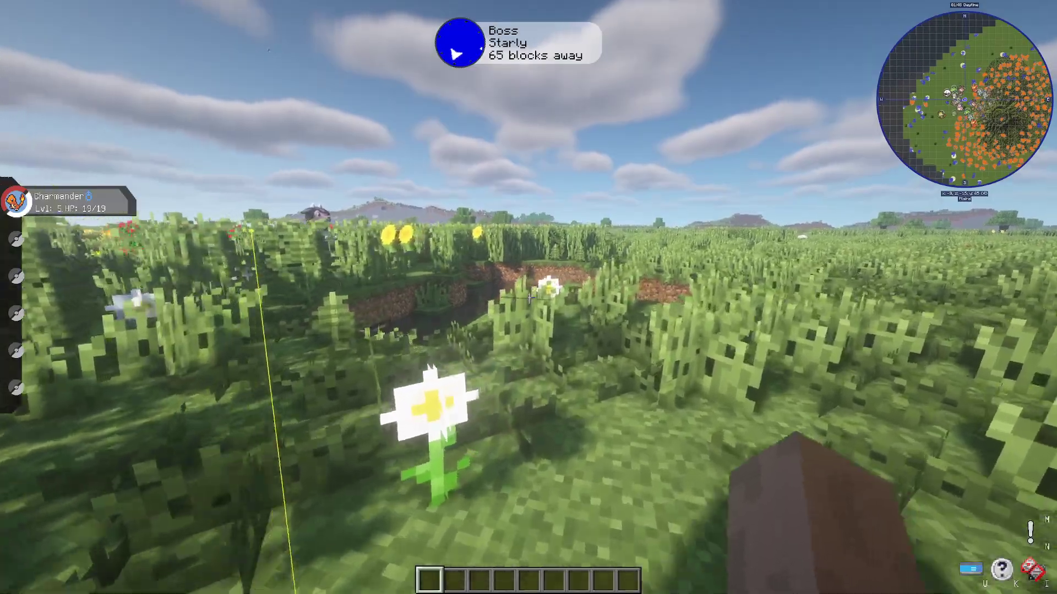
Step: Fly back past the ponds to the volcano's base and inspect the ash blocks mixed into the slope
key("w")
key("space")
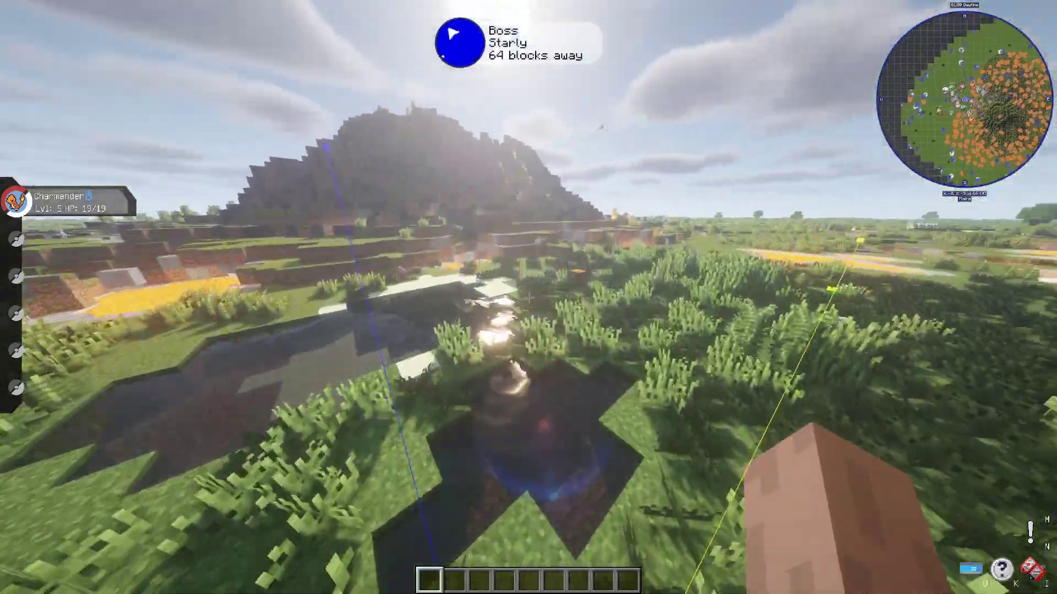
key("w")
key("space")
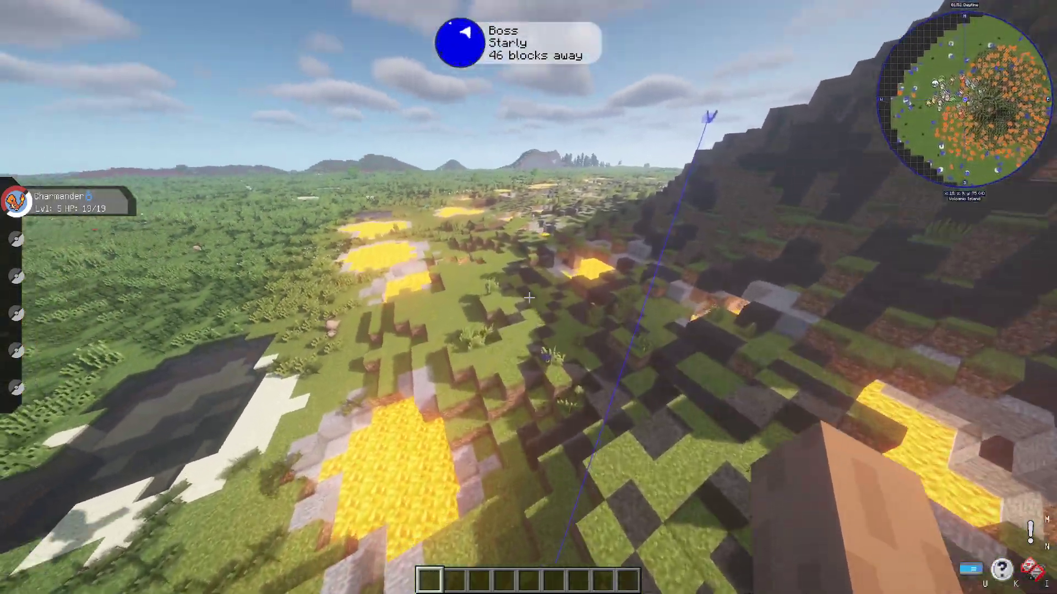
key("w")
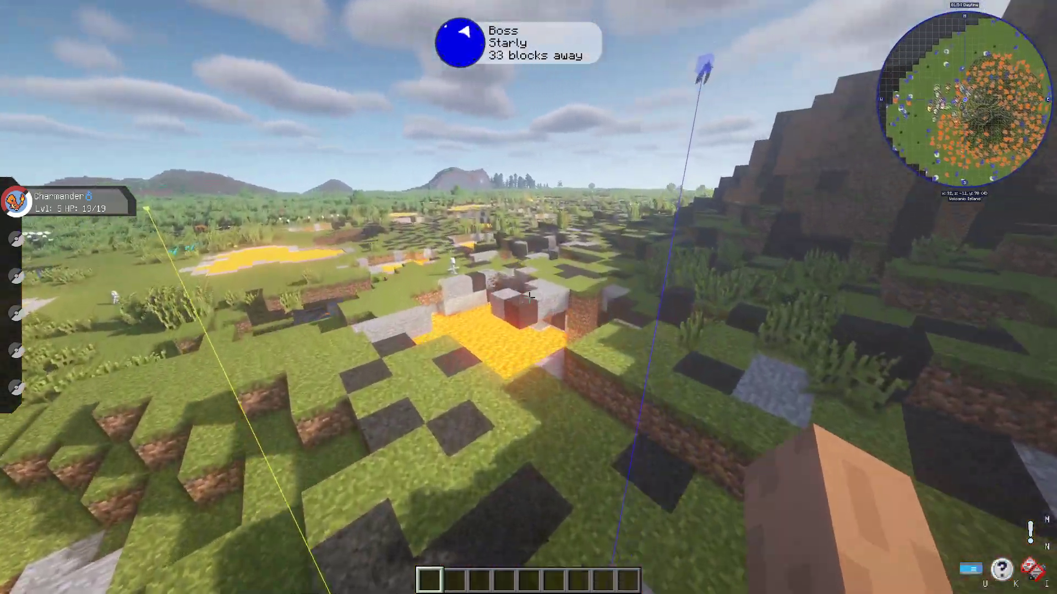
key("w")
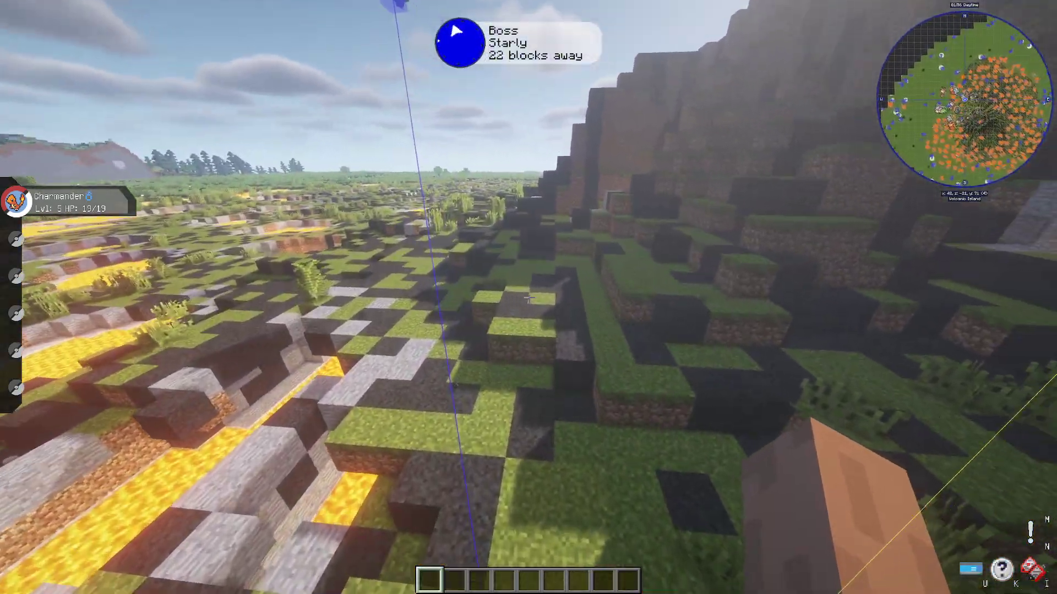
key("w")
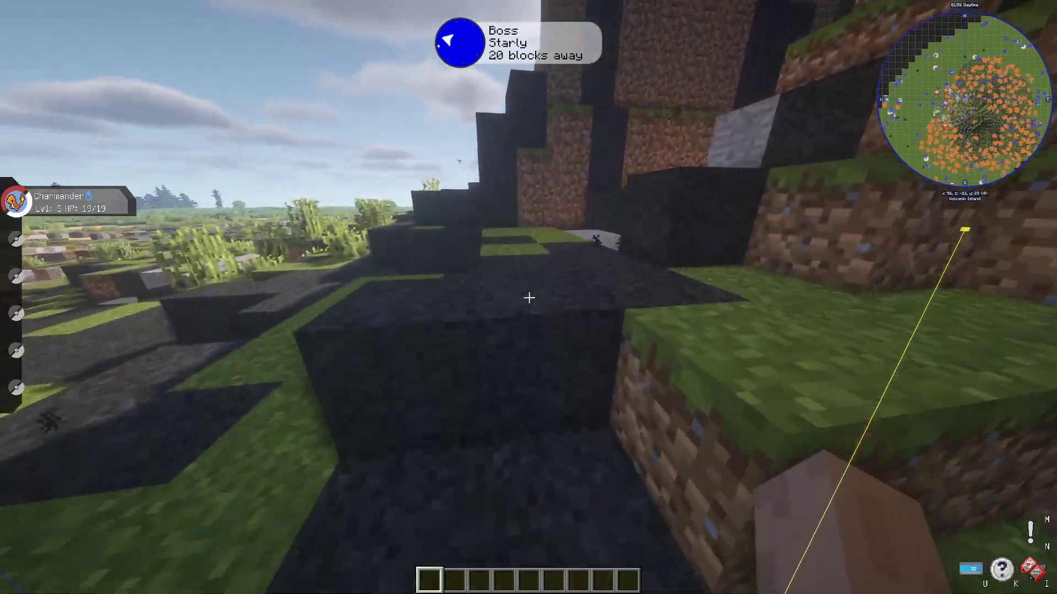
key("w")
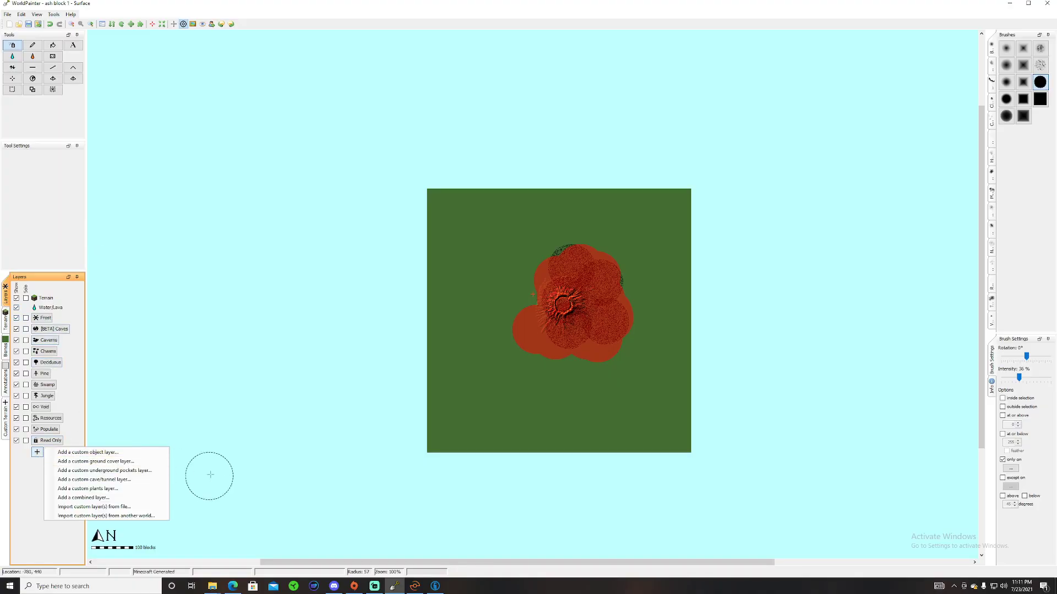
Step: Switch to WorldPainter and examine the settings for a custom ground cover layer, its material editors, and a custom object layer, discarding each
left_click(108, 464)
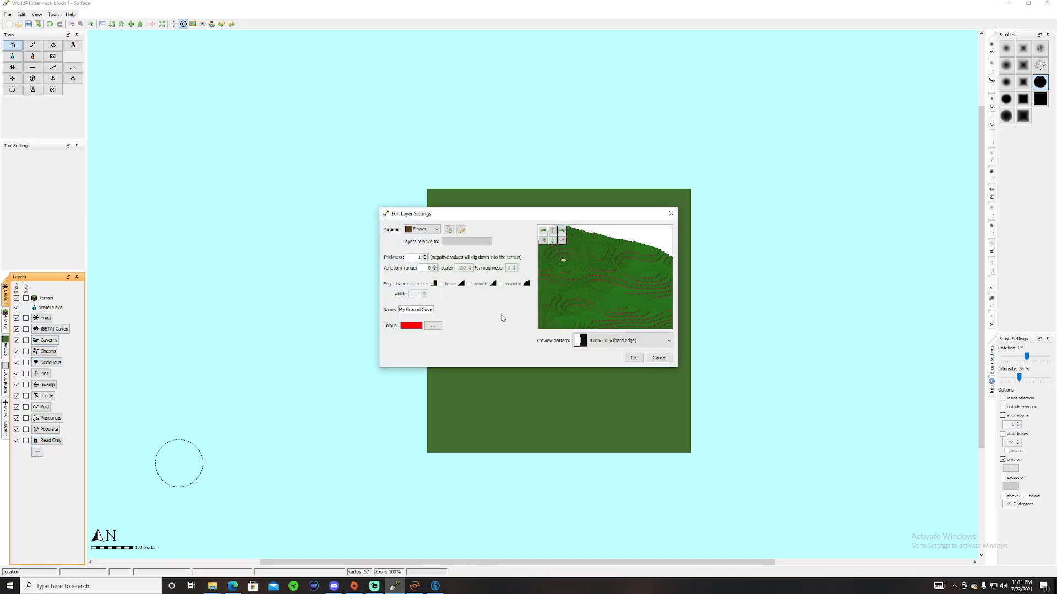
left_click(449, 231)
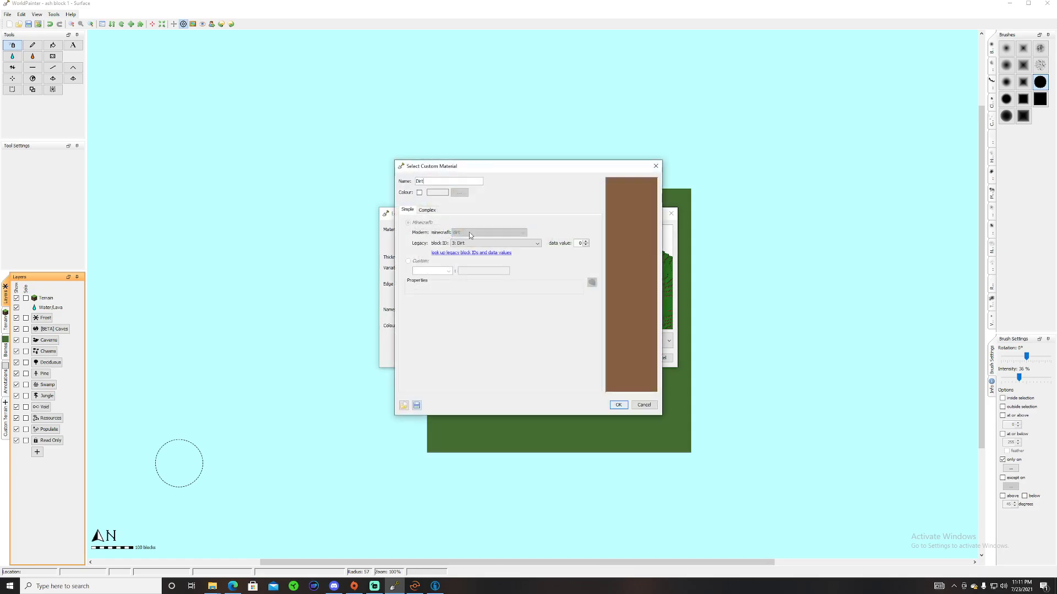
left_click(658, 170)
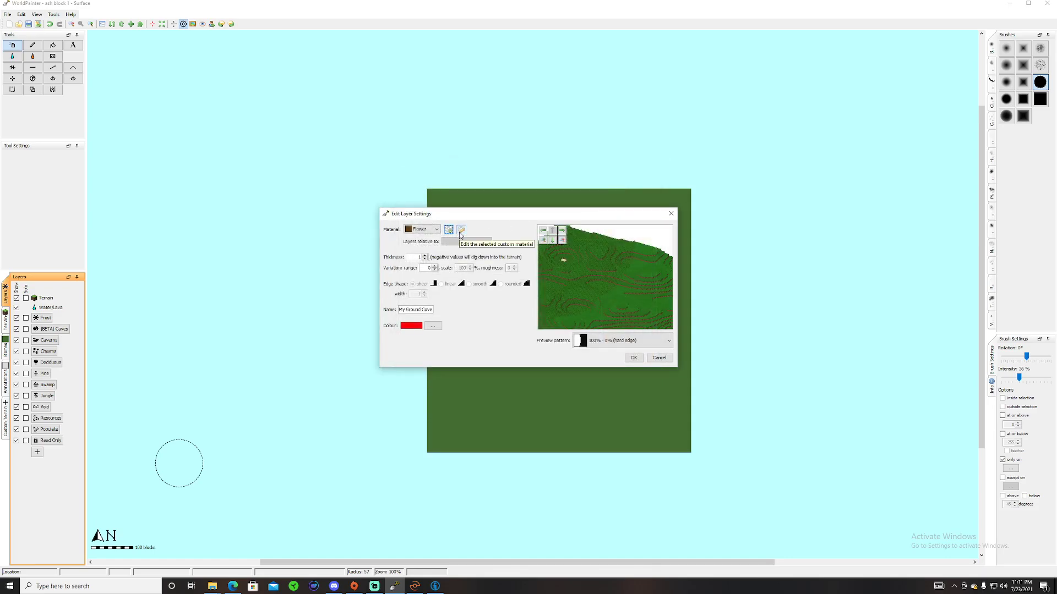
left_click(460, 230)
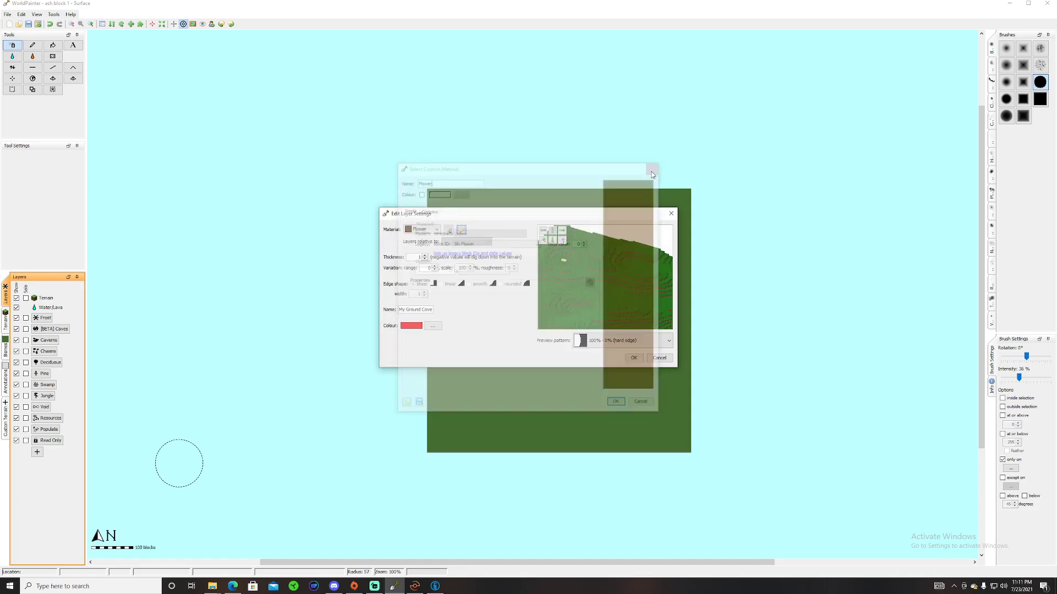
left_click(671, 213)
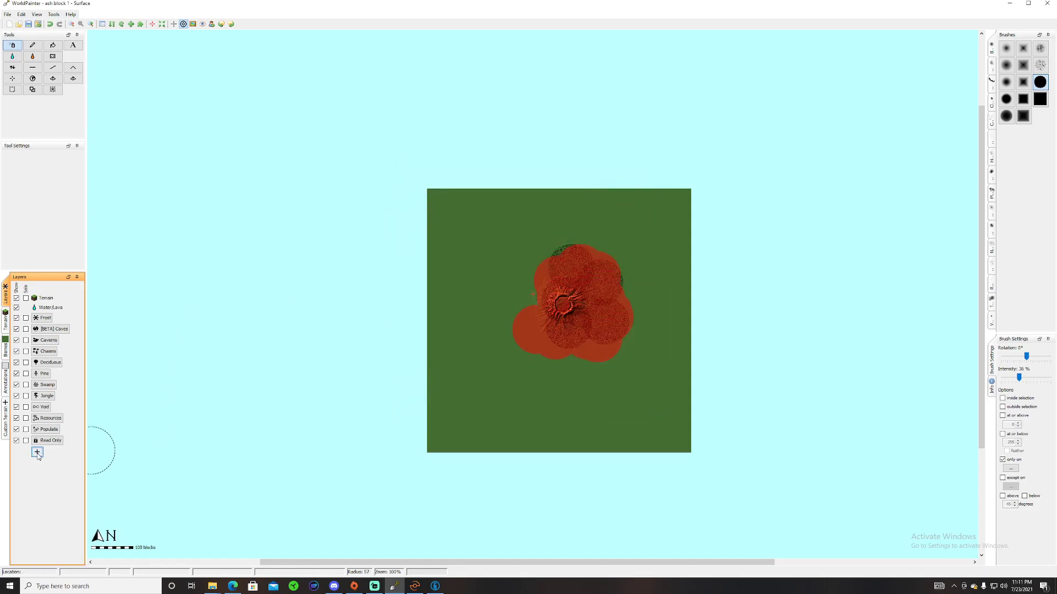
left_click(87, 452)
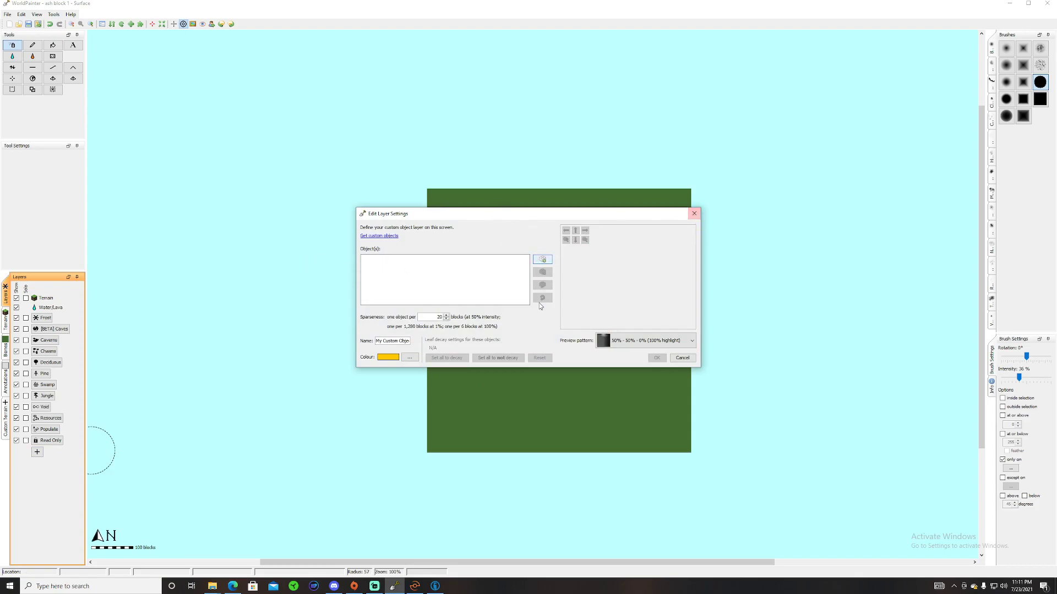
left_click(694, 214)
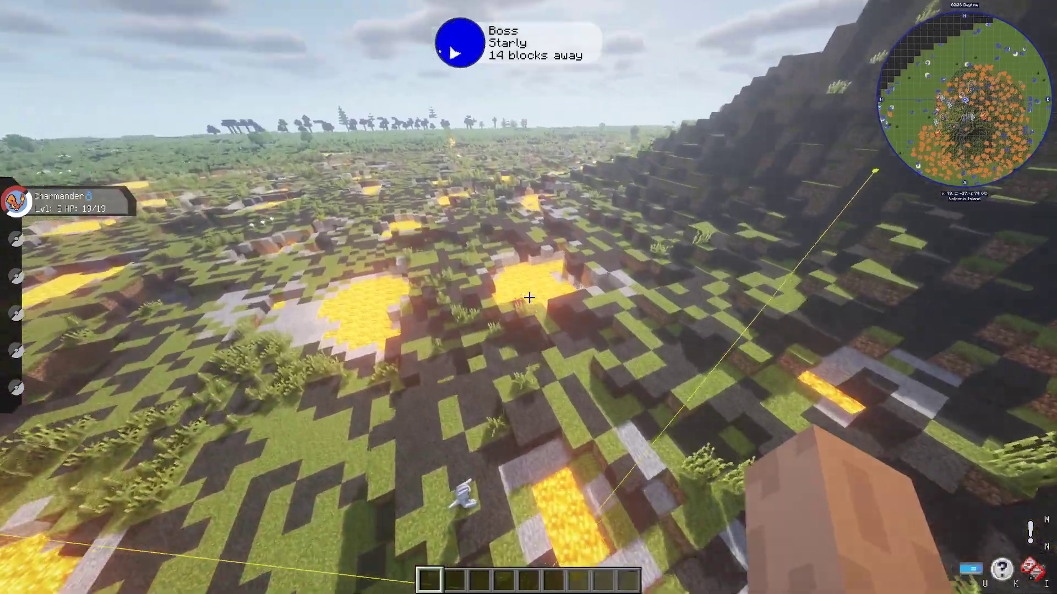
Step: Return to the game and fly around the volcano and along its crater rim to examine the ash-covered slopes
key("w")
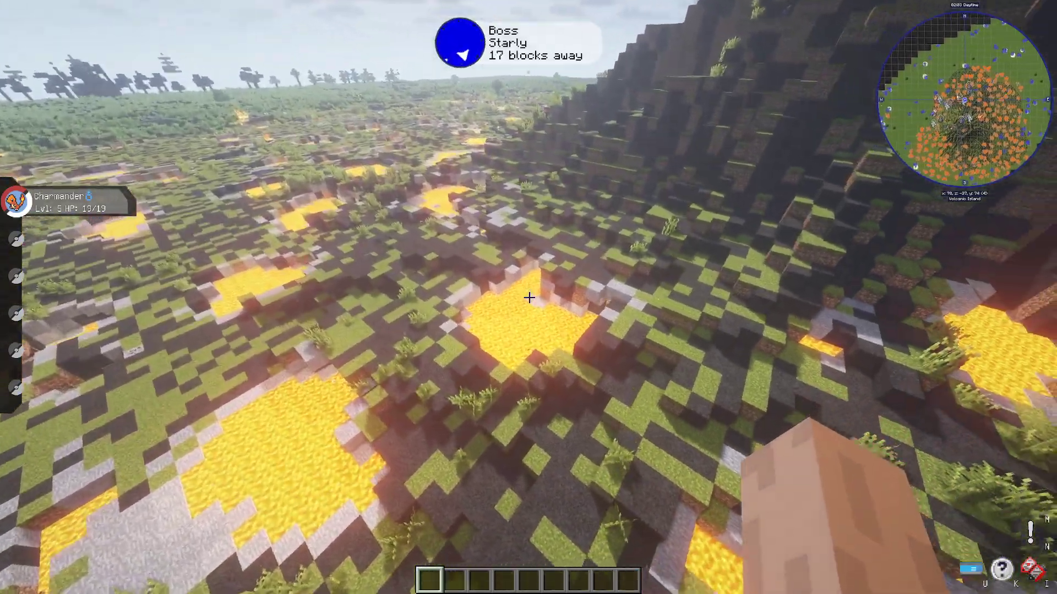
key("w")
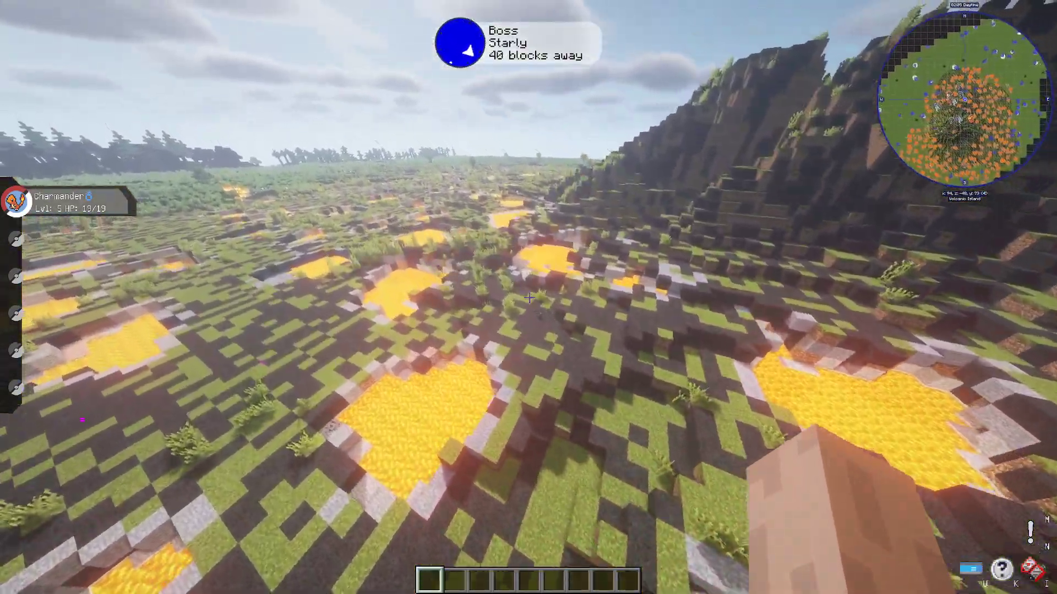
key("w")
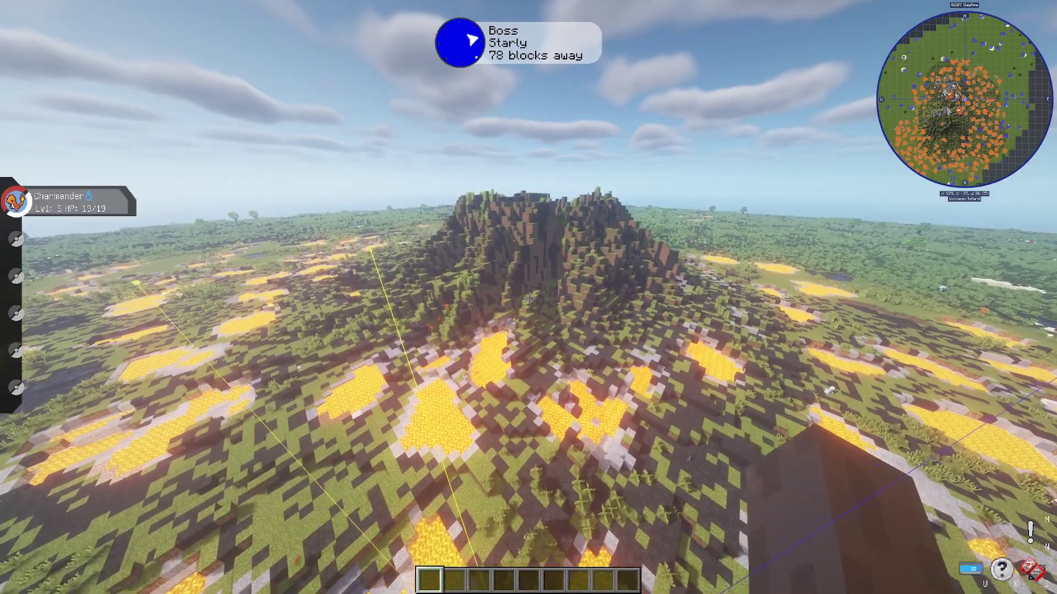
key("w")
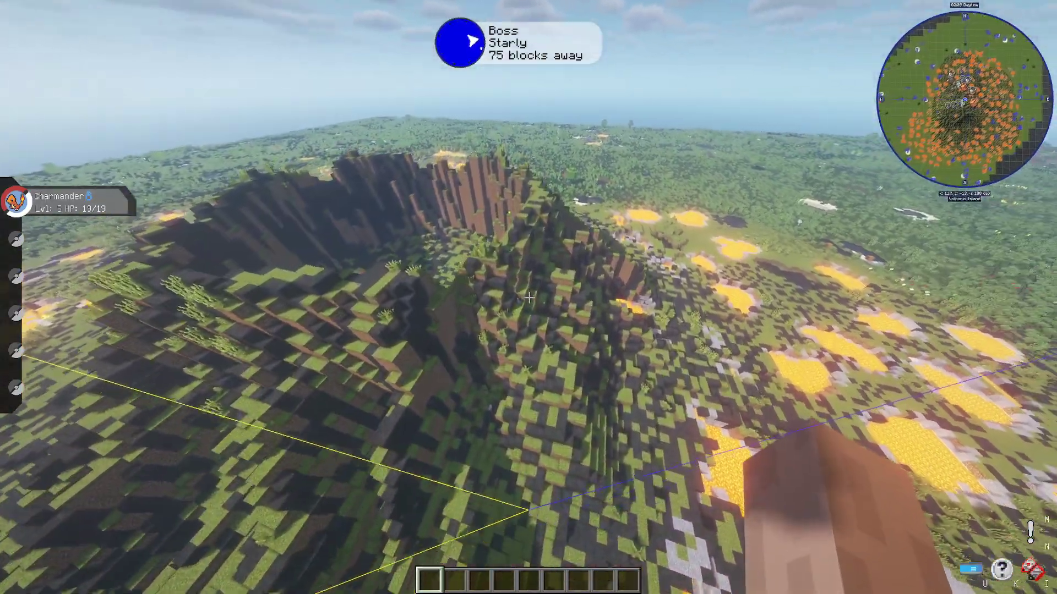
key("w")
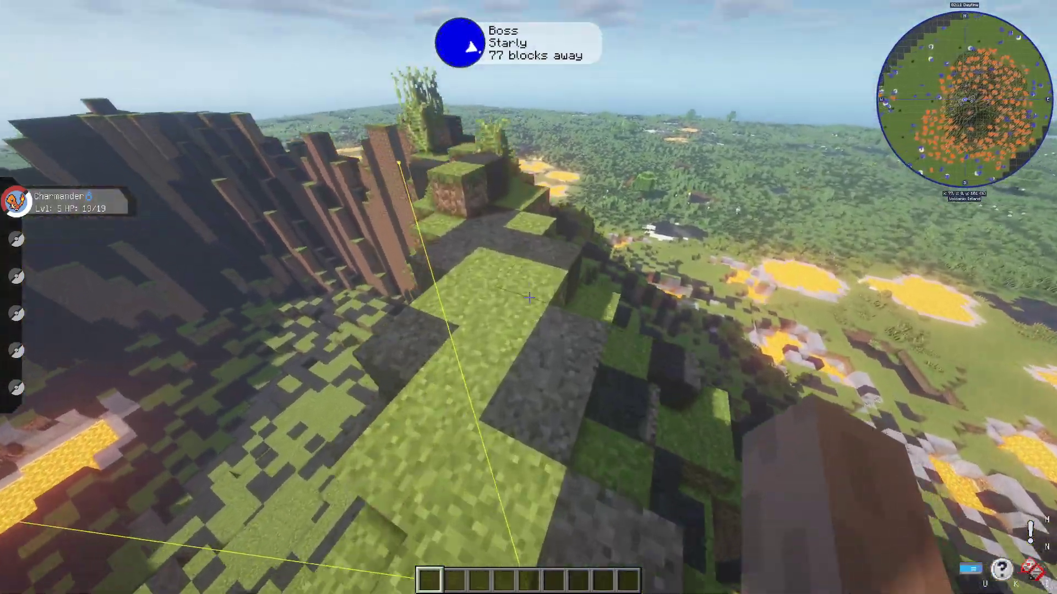
key("w")
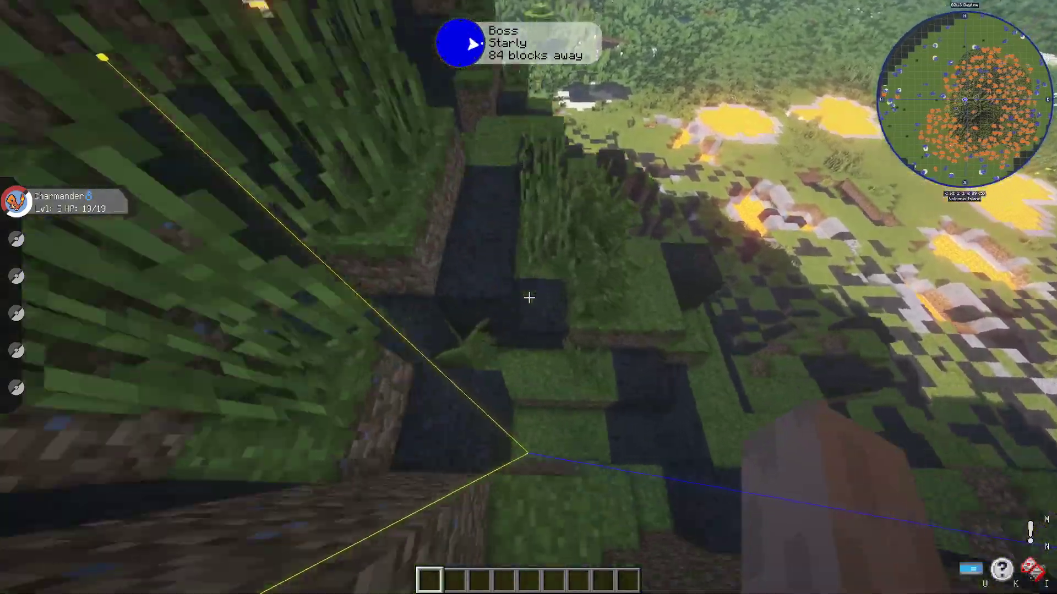
key("w")
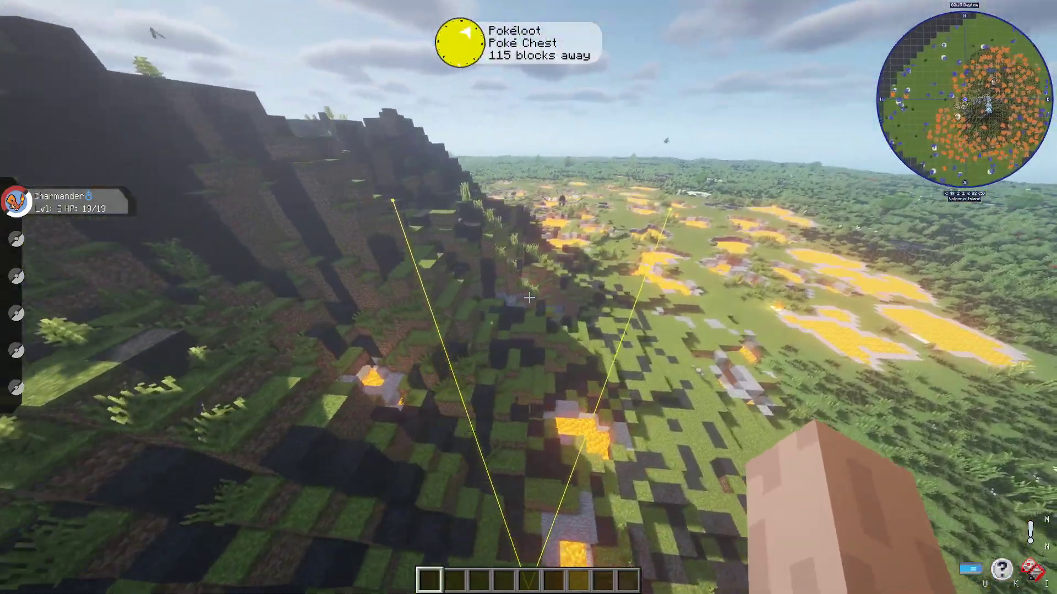
Step: Fly out over the lava pools beyond the volcano and descend onto the grass between them to inspect the terrain
key("w")
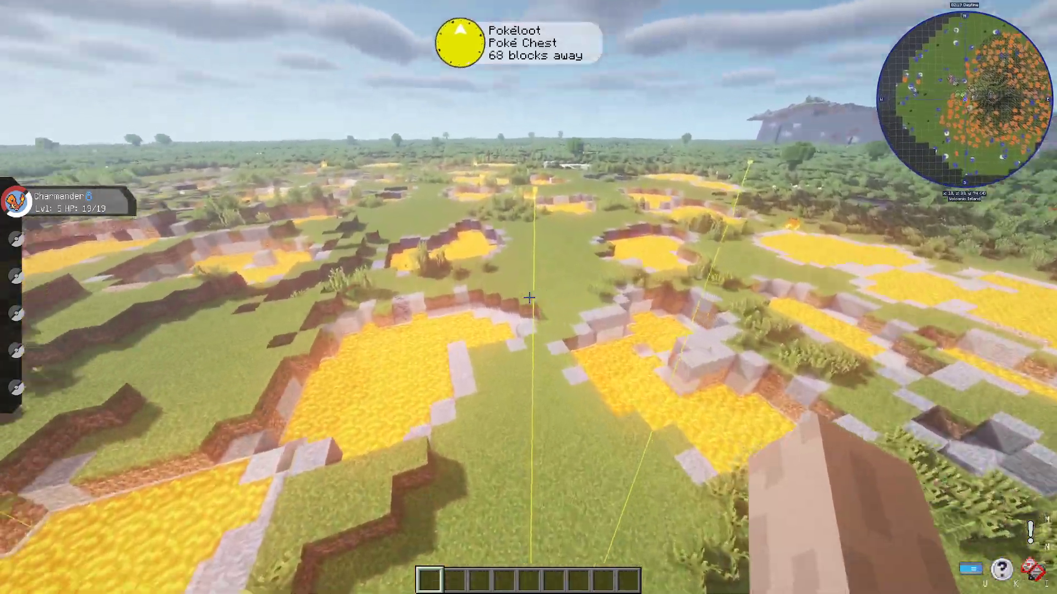
key("w")
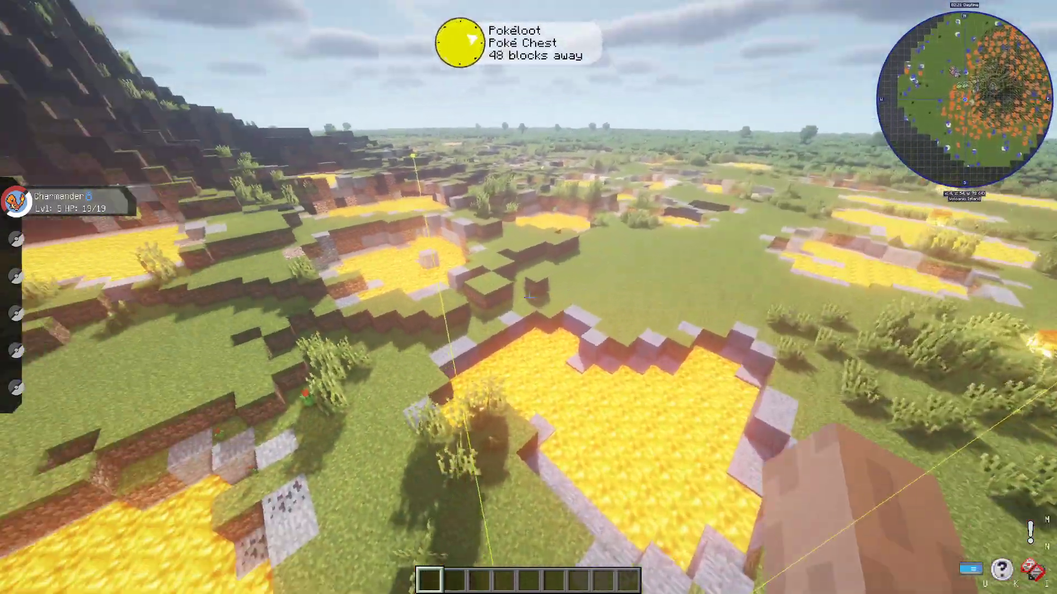
key("w")
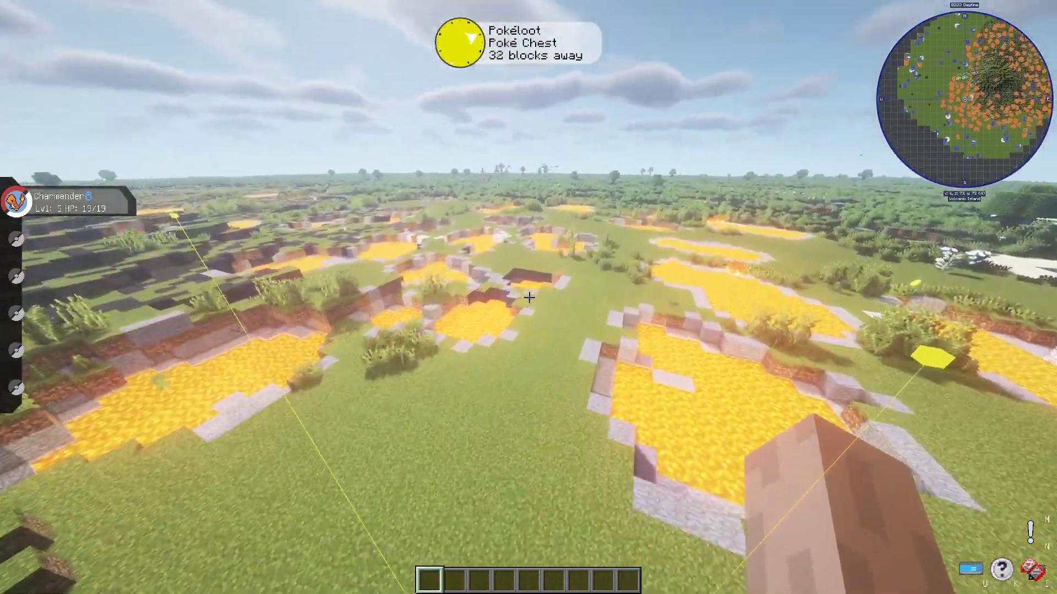
key("w")
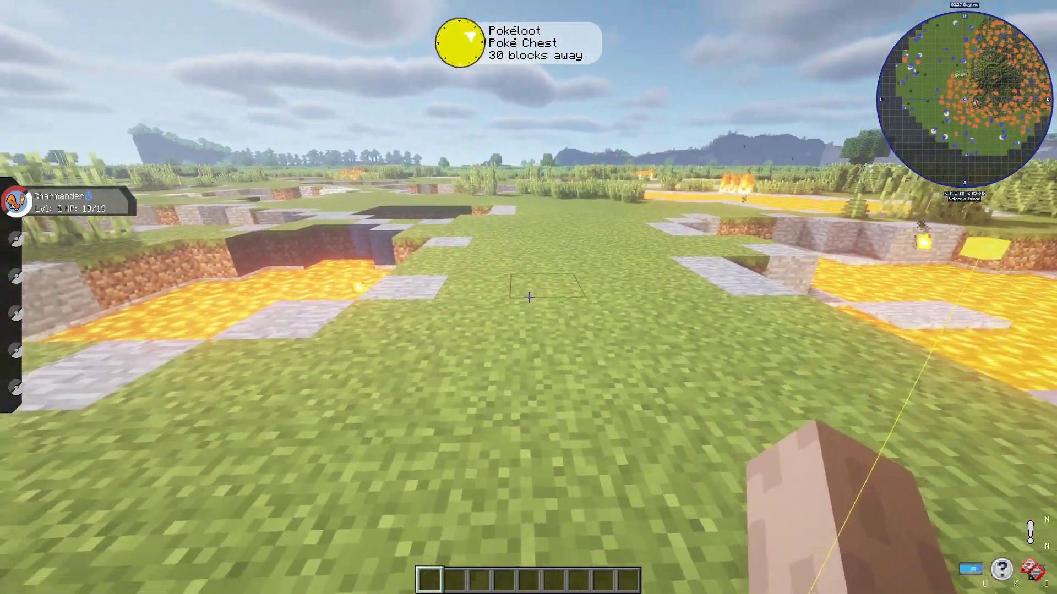
Step: Fly up from the grass between the lava pools and survey the volcano, its crater and the surrounding lava field from above
key("w")
key("w")
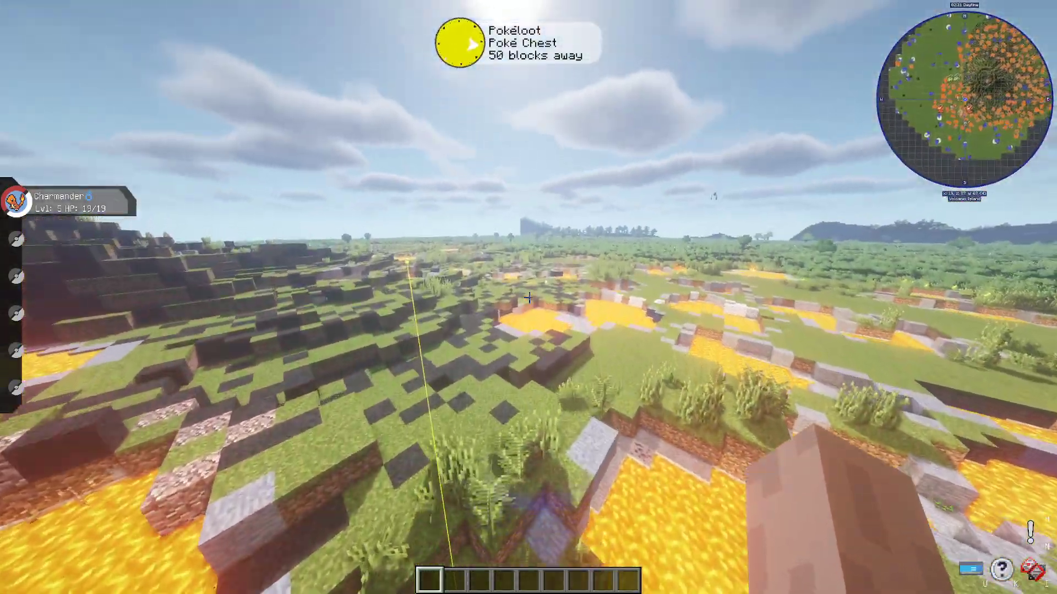
key("w")
key("w")
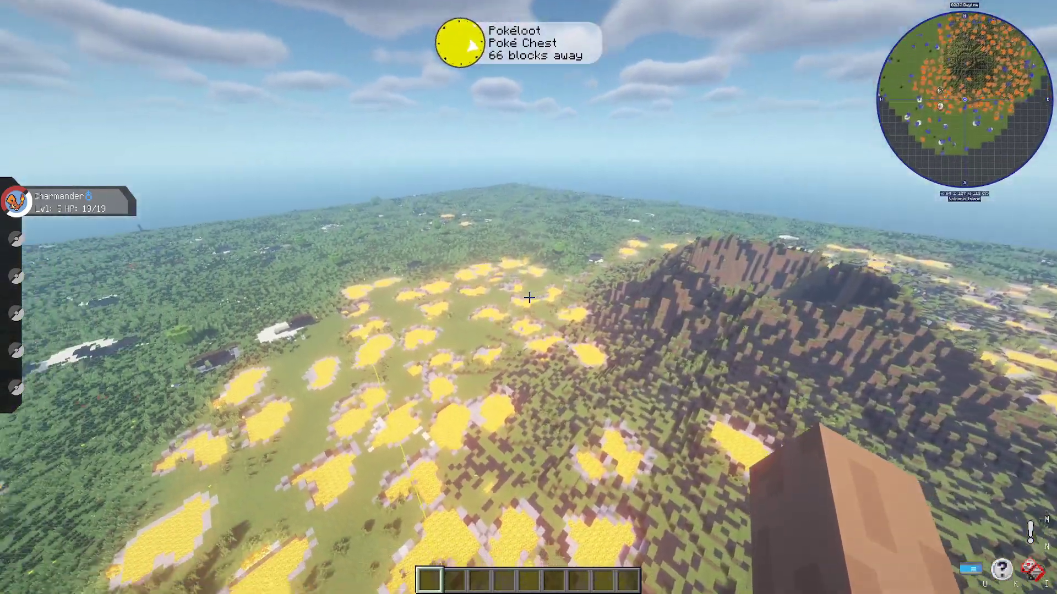
key("w")
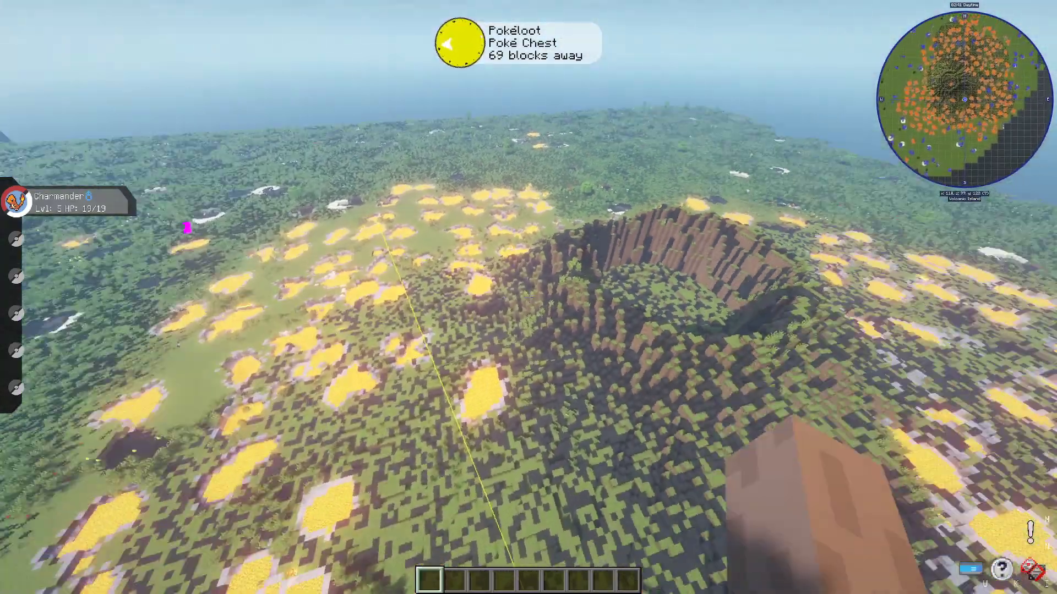
Step: Fly across the lava pools on the volcano's far side, then turn back and descend towards its ash-covered slope to inspect it
key("w")
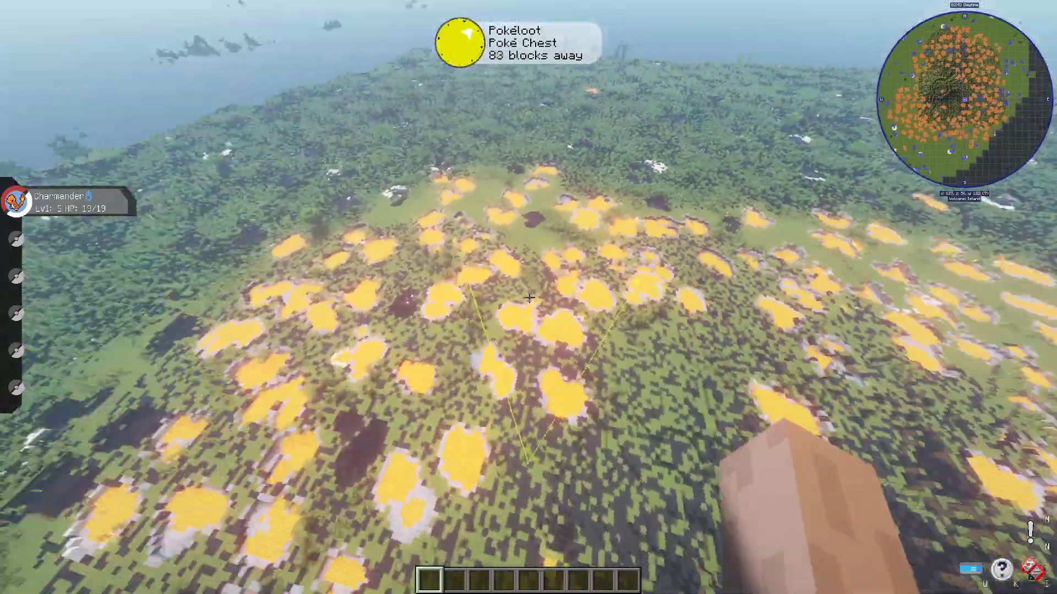
key("w")
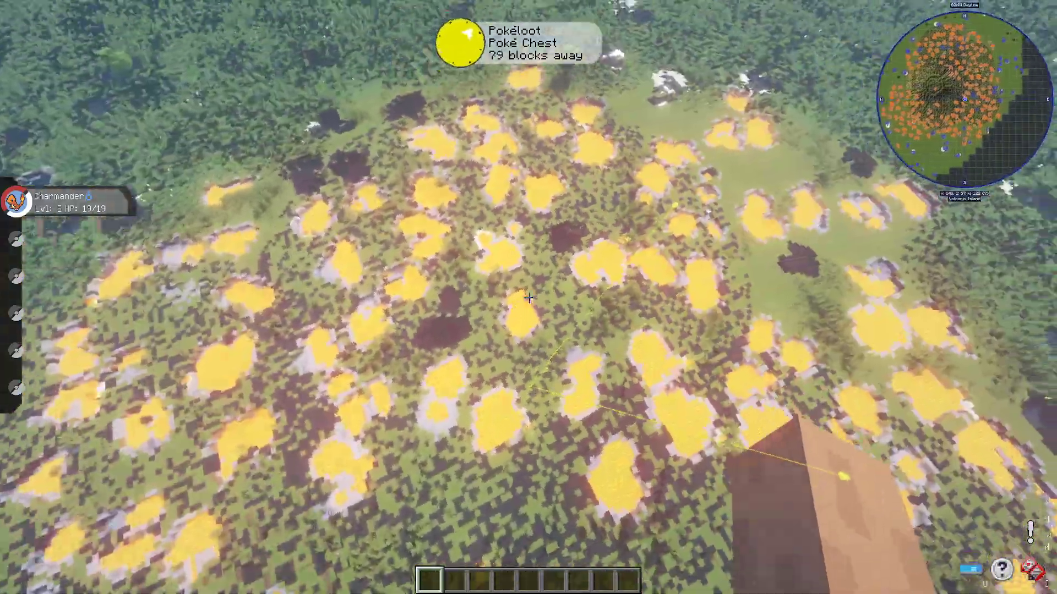
key("w")
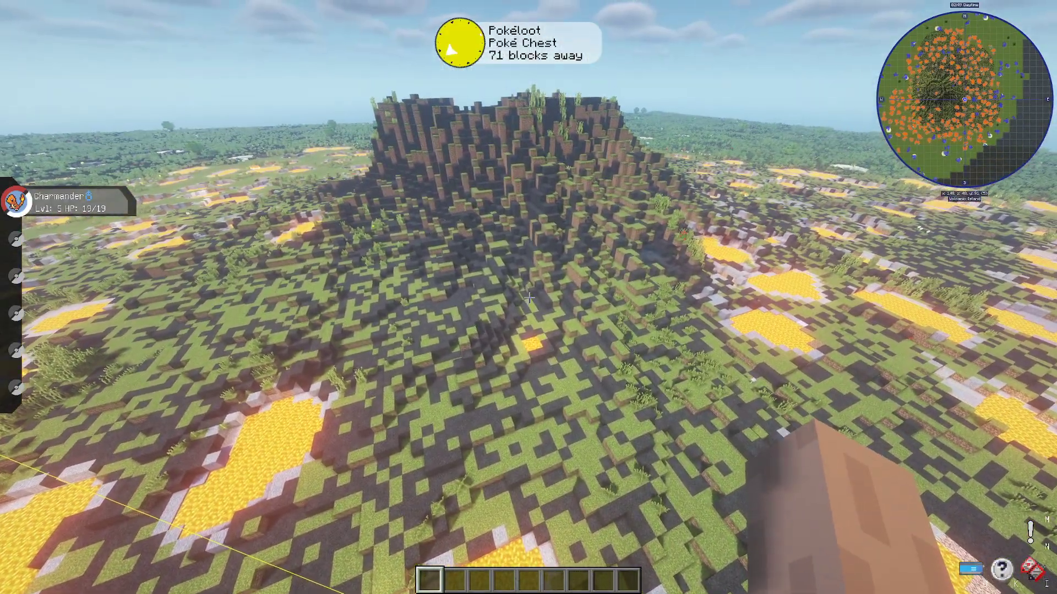
key("w")
key("w")
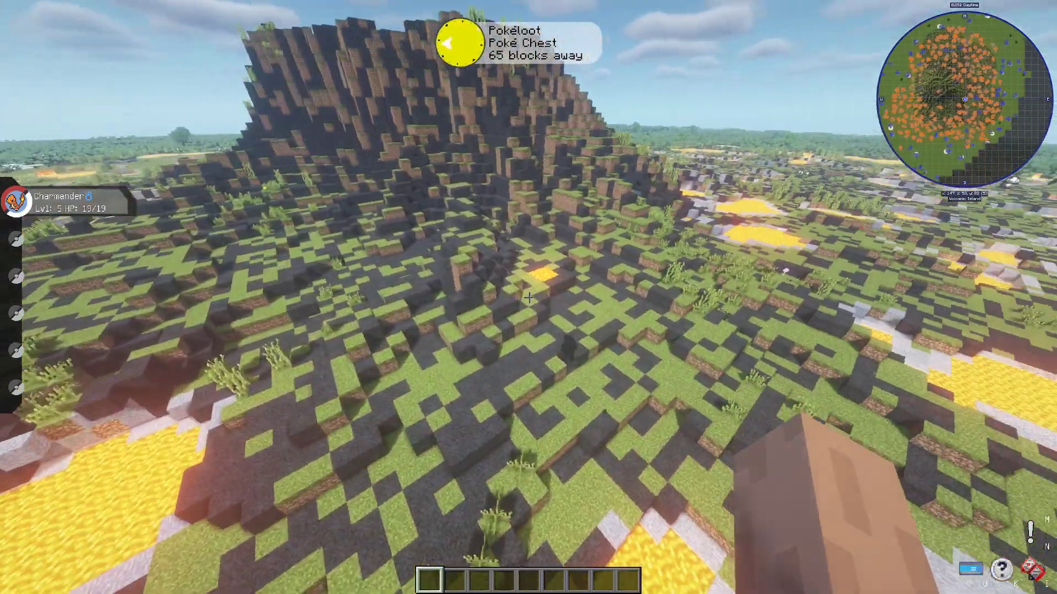